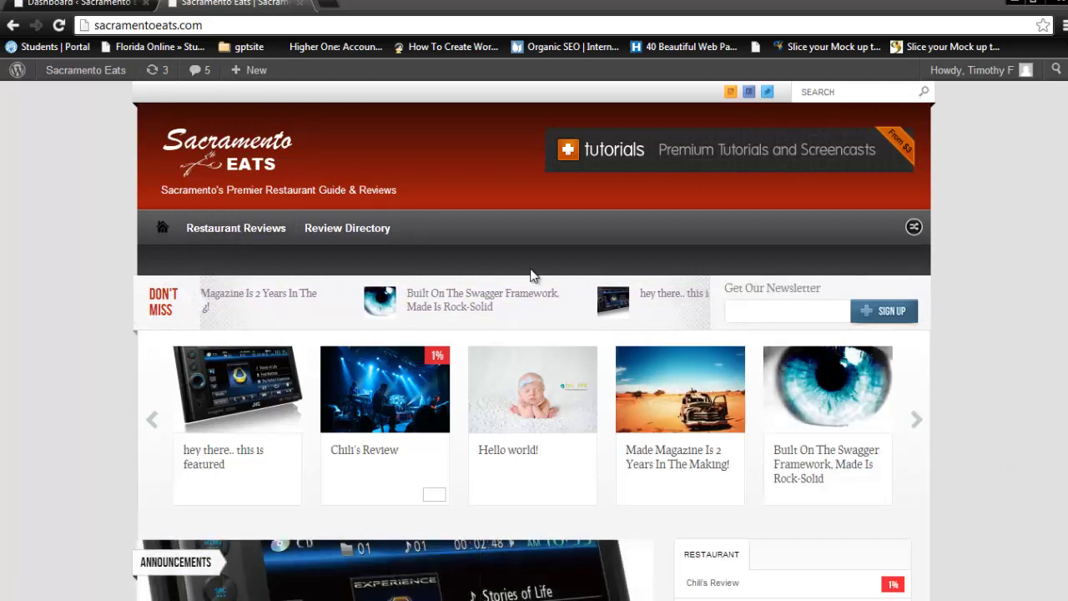
Look through the site's homepage from the header down to the footer widgets.
{"action": "scroll", "coordinate": [70, 384], "scroll_direction": "down", "scroll_amount": 10}
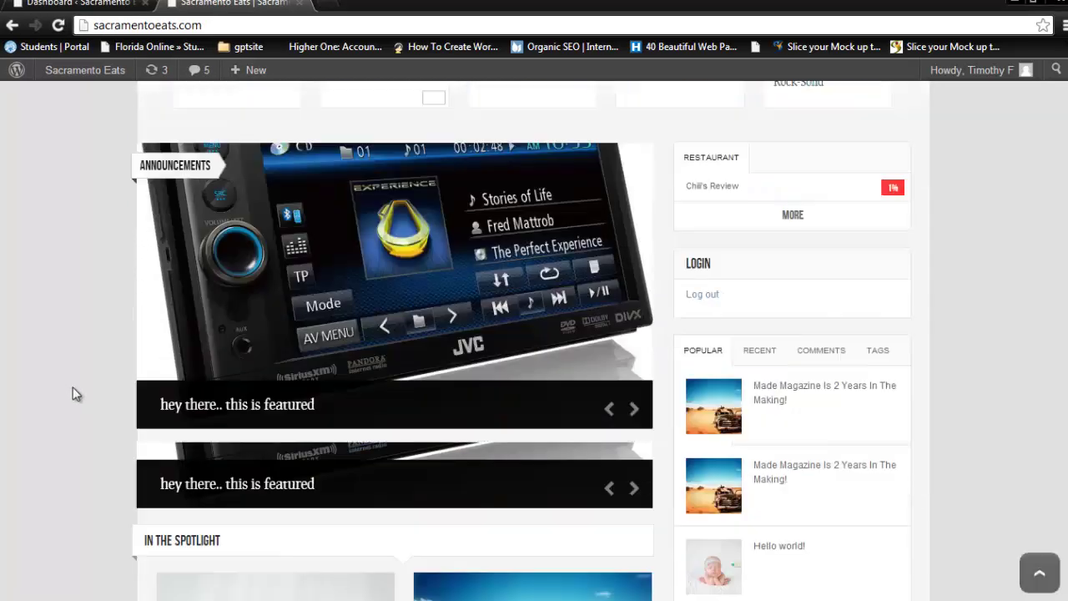
{"action": "scroll", "coordinate": [83, 402], "scroll_direction": "down", "scroll_amount": 10}
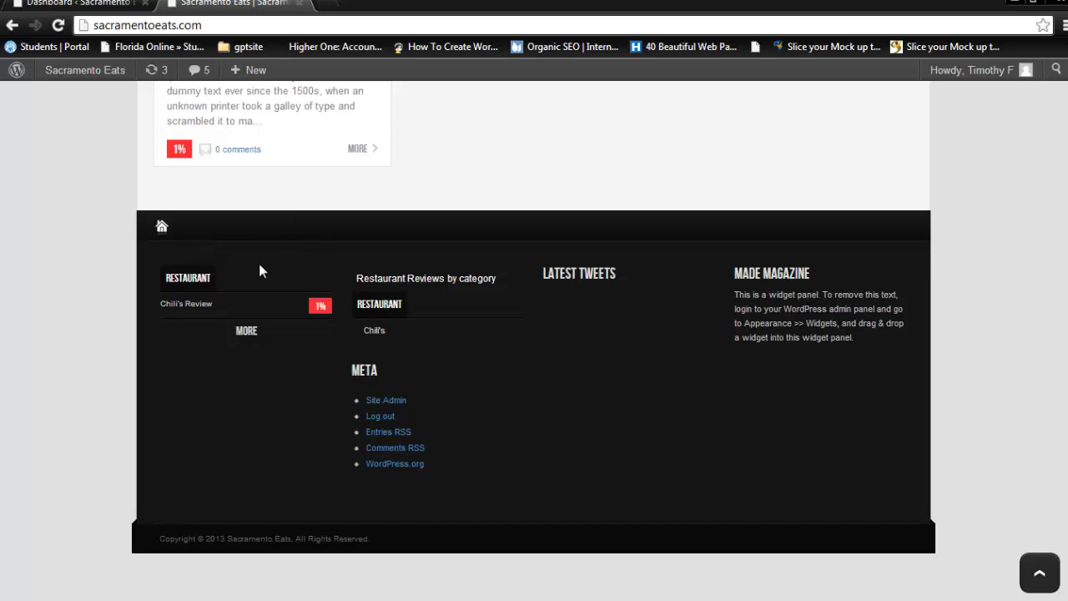
{"action": "scroll", "coordinate": [258, 270], "scroll_direction": "up", "scroll_amount": 10}
Open the Top Menu in the dashboard's menu editor and assign it to the theme's Top Menu location.
{"action": "key", "text": "ctrl+1"}
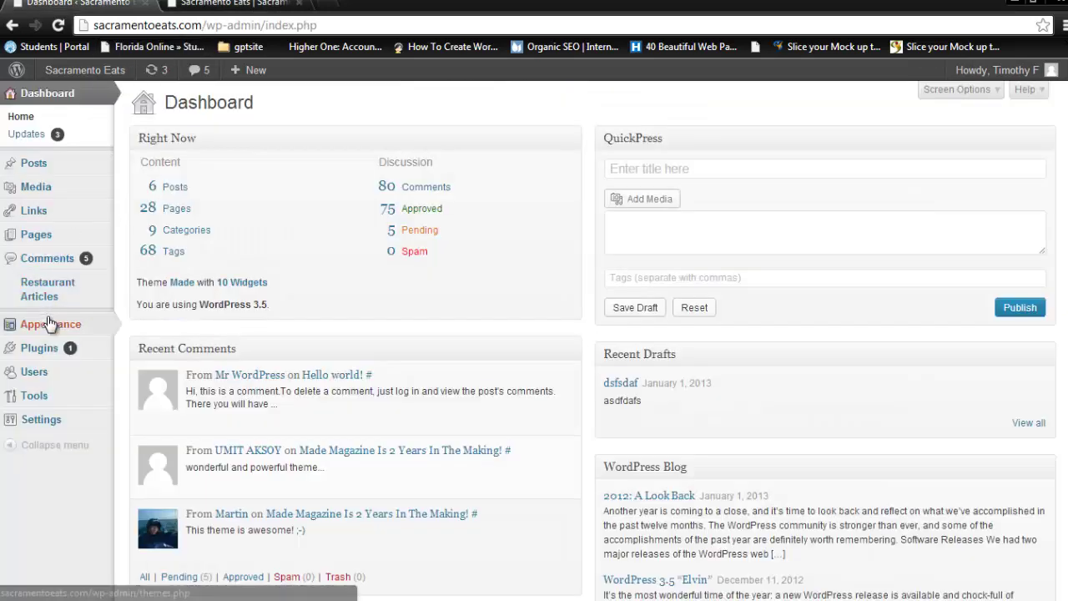
{"action": "mouse_move", "coordinate": [50, 326]}
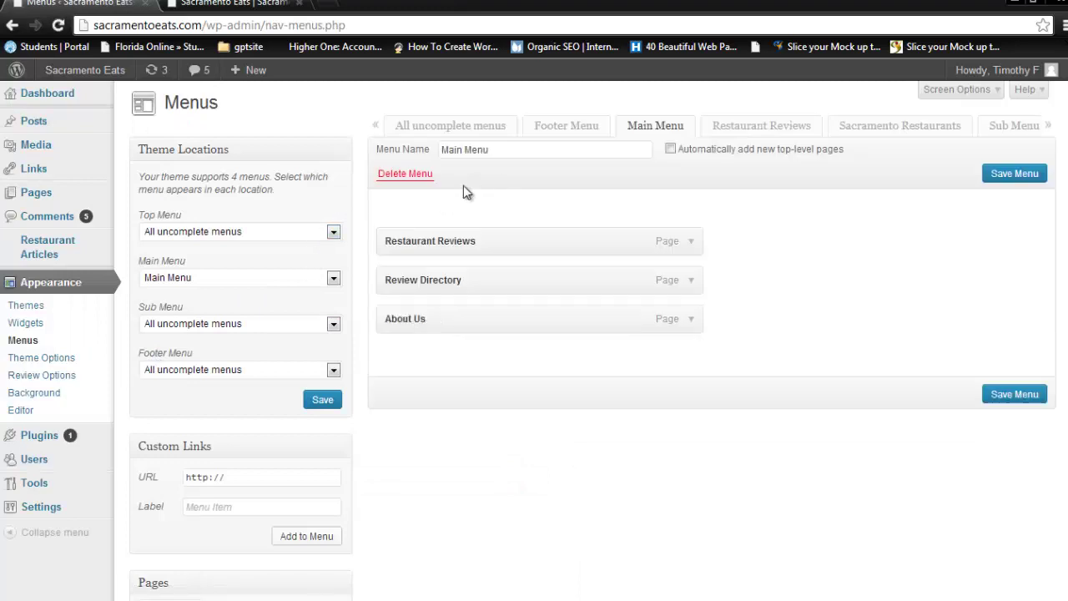
{"action": "mouse_move", "coordinate": [1053, 127]}
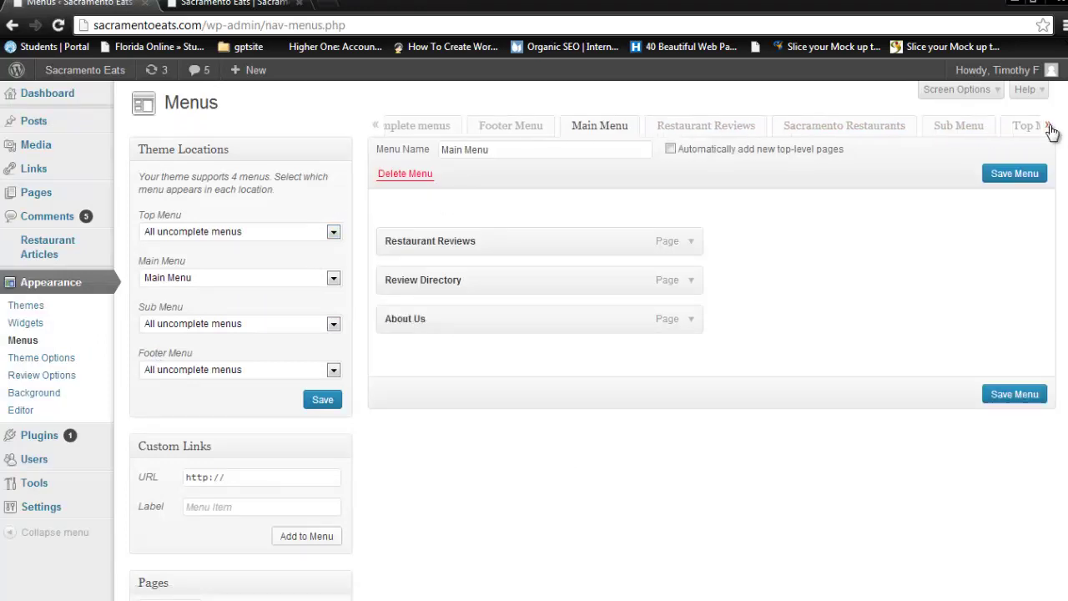
{"action": "left_click", "coordinate": [947, 132]}
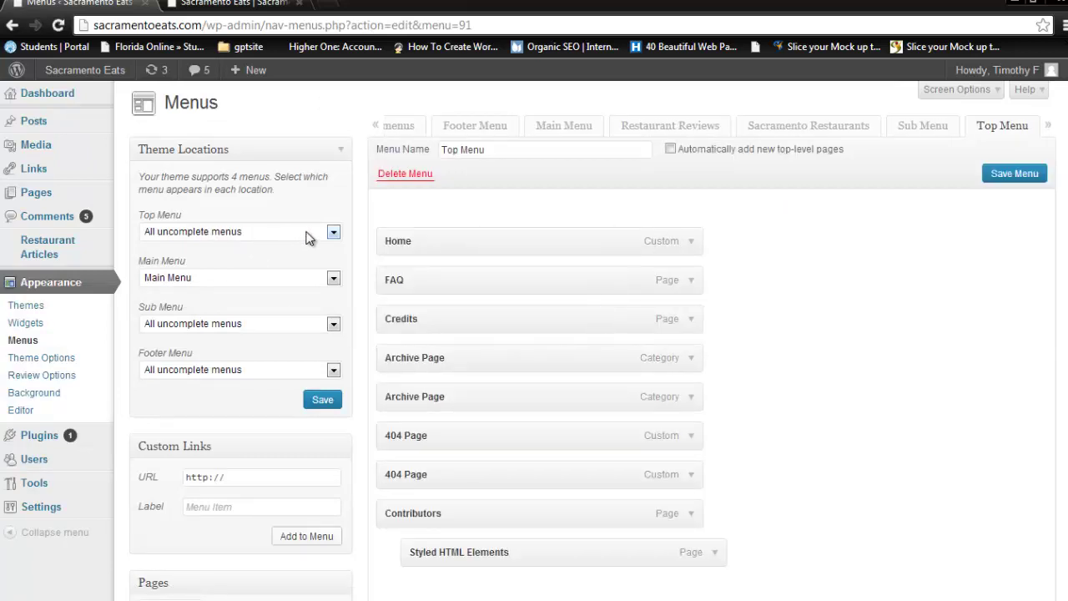
{"action": "left_click", "coordinate": [306, 238]}
{"action": "left_click", "coordinate": [179, 282]}
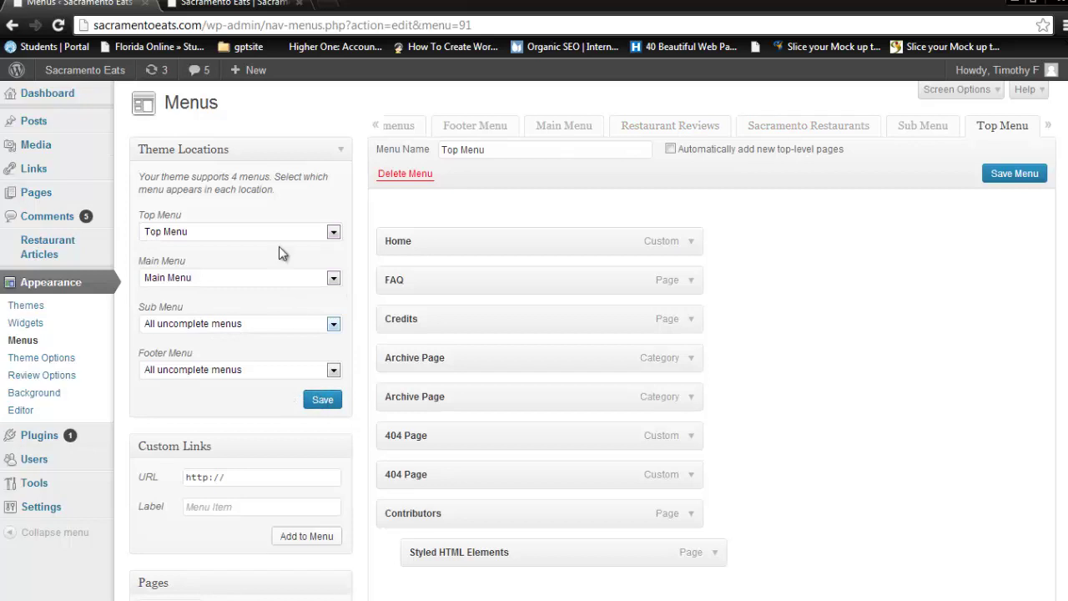
Reload the site's homepage and inspect the Contributors submenu in the top navigation.
{"action": "left_click", "coordinate": [234, 3]}
{"action": "left_click", "coordinate": [234, 30]}
{"action": "key", "text": "Return"}
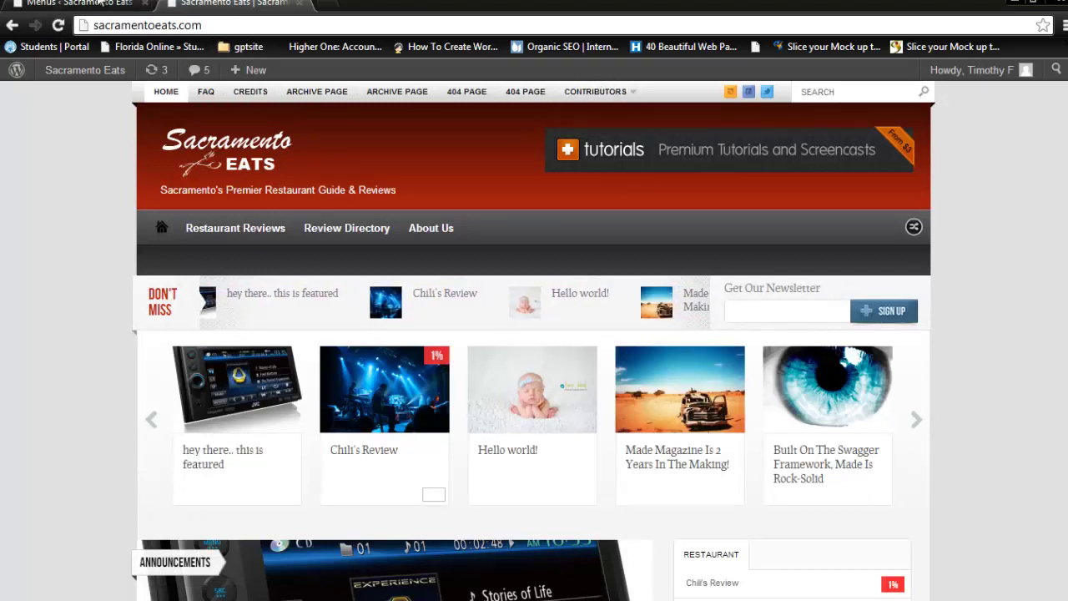
{"action": "mouse_move", "coordinate": [609, 96]}
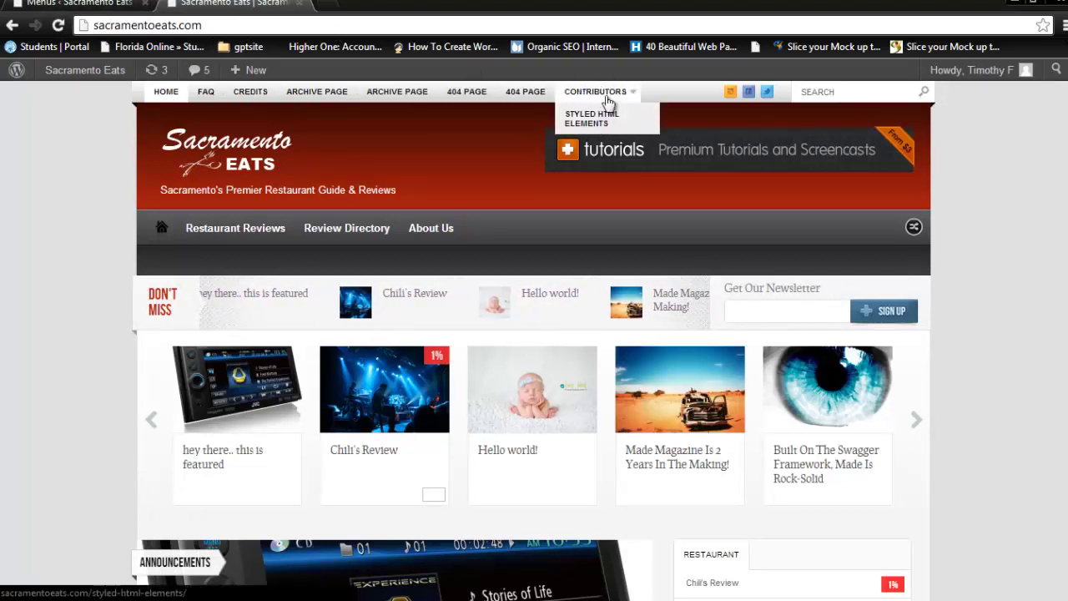
Remove the Home, FAQ, Credits and first Archive Page items from the Top Menu.
{"action": "left_click", "coordinate": [111, 3]}
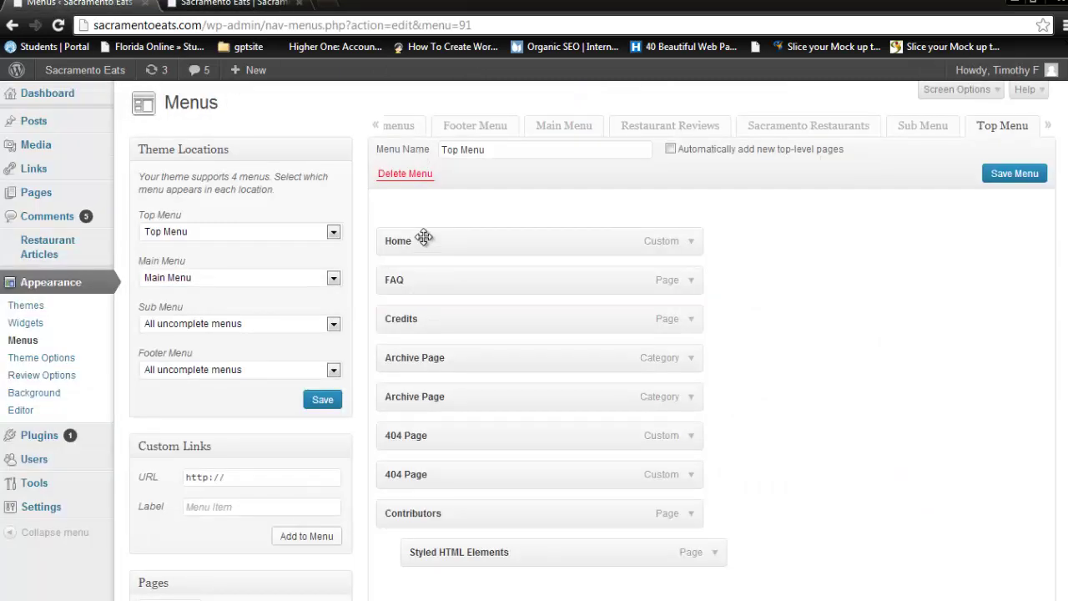
{"action": "scroll", "coordinate": [422, 292], "scroll_direction": "down", "scroll_amount": 2}
{"action": "scroll", "coordinate": [365, 264], "scroll_direction": "up", "scroll_amount": 2}
{"action": "left_click", "coordinate": [691, 242]}
{"action": "left_click", "coordinate": [406, 362]}
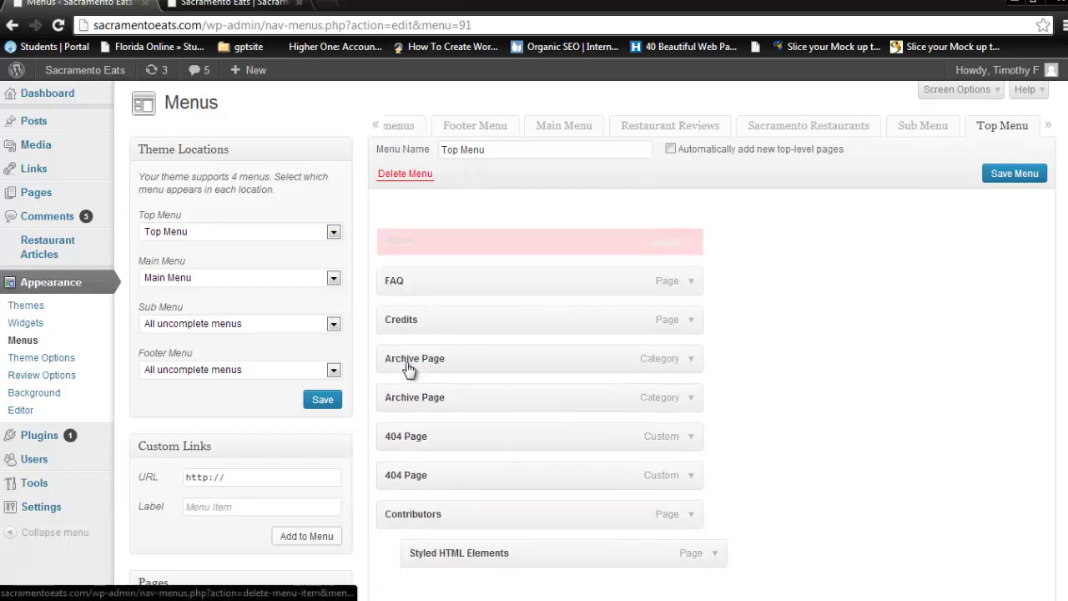
{"action": "left_click", "coordinate": [690, 242]}
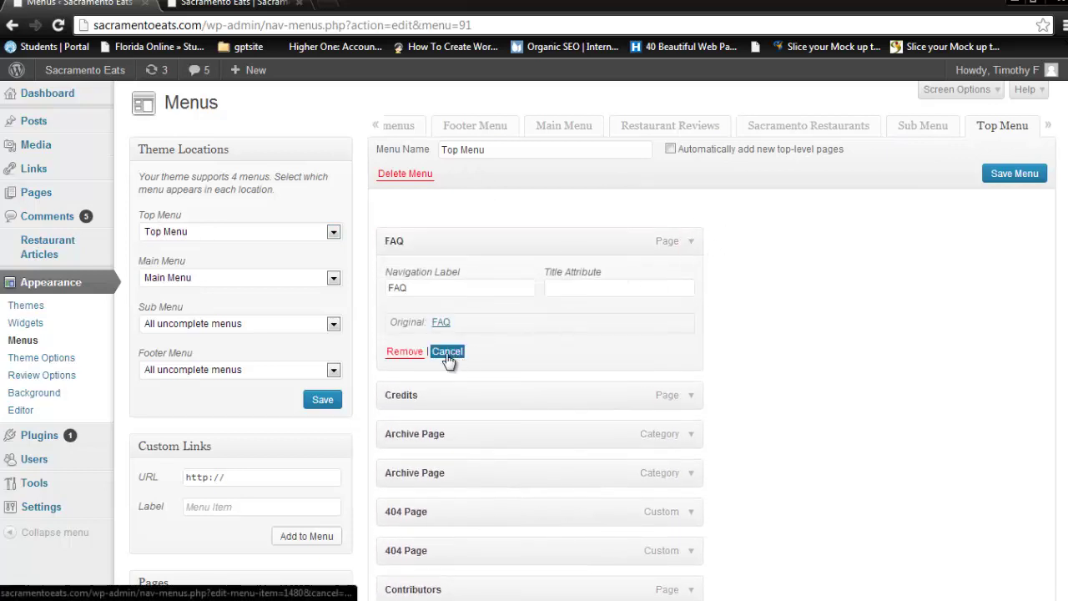
{"action": "left_click", "coordinate": [404, 351]}
{"action": "left_click", "coordinate": [689, 241]}
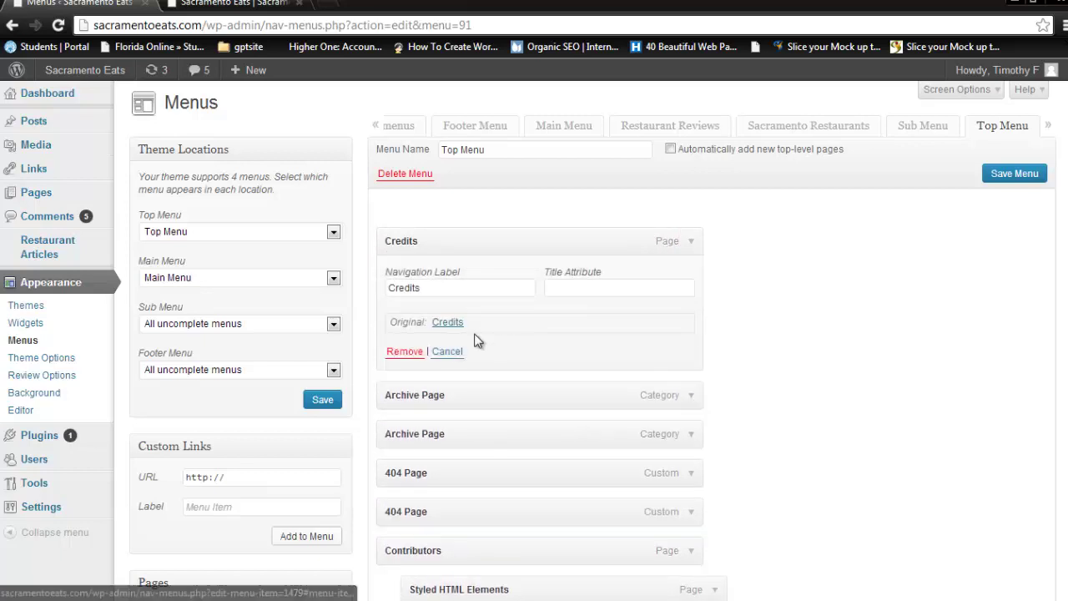
{"action": "left_click", "coordinate": [405, 351]}
{"action": "left_click", "coordinate": [689, 241]}
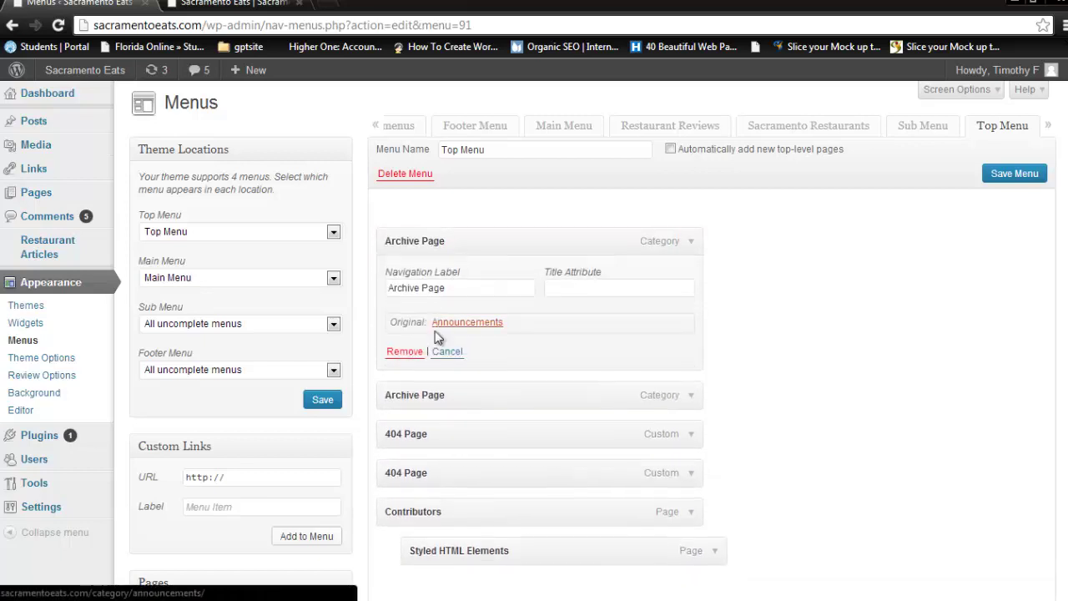
{"action": "left_click", "coordinate": [405, 351]}
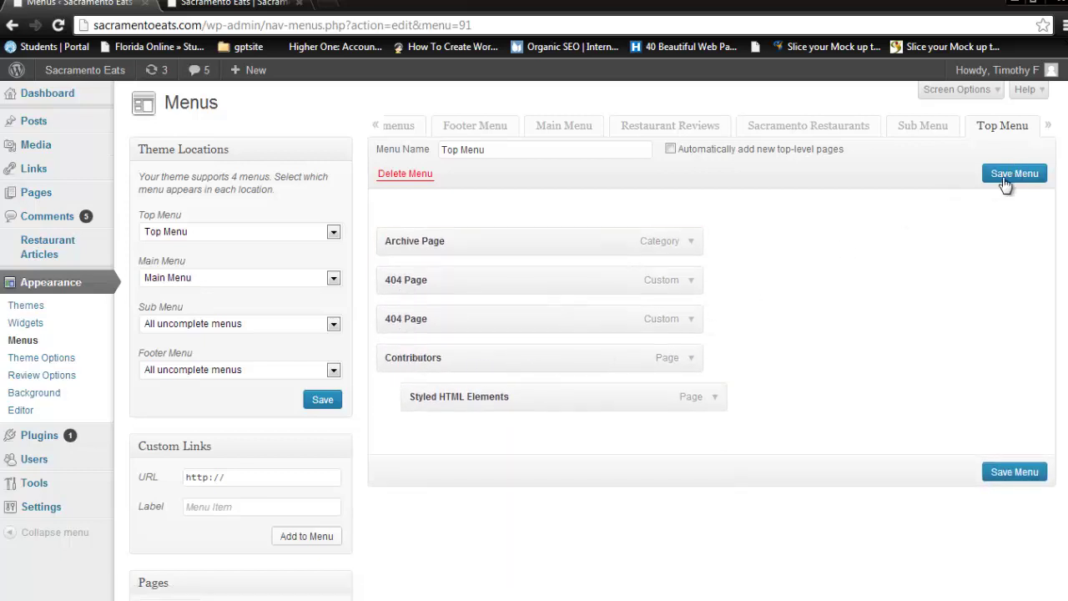
Add the About Us page to the Top Menu and save the menu.
{"action": "left_click", "coordinate": [240, 4]}
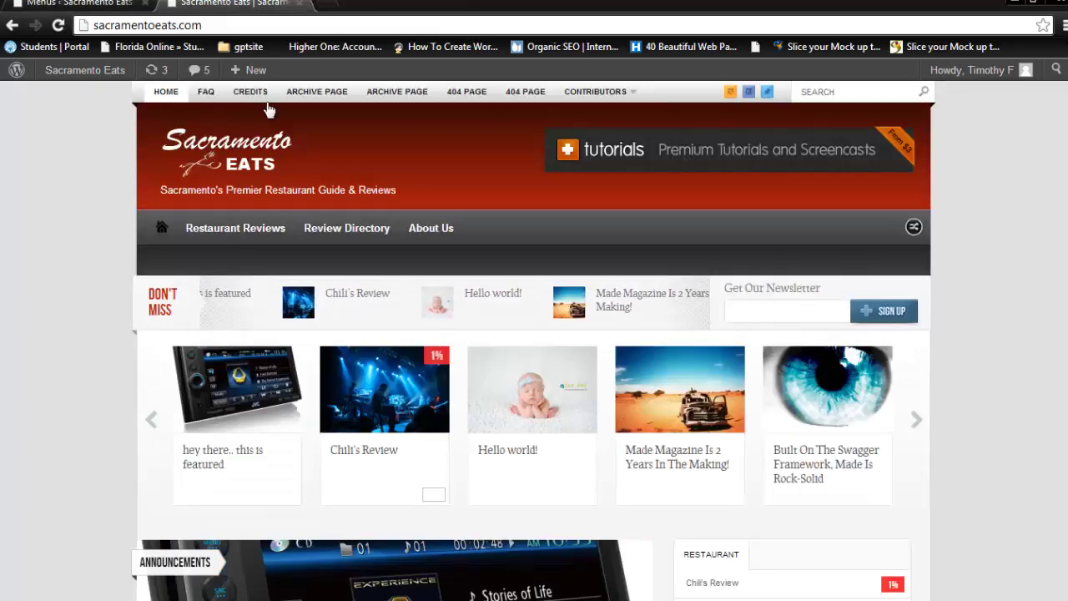
{"action": "left_click", "coordinate": [83, 4]}
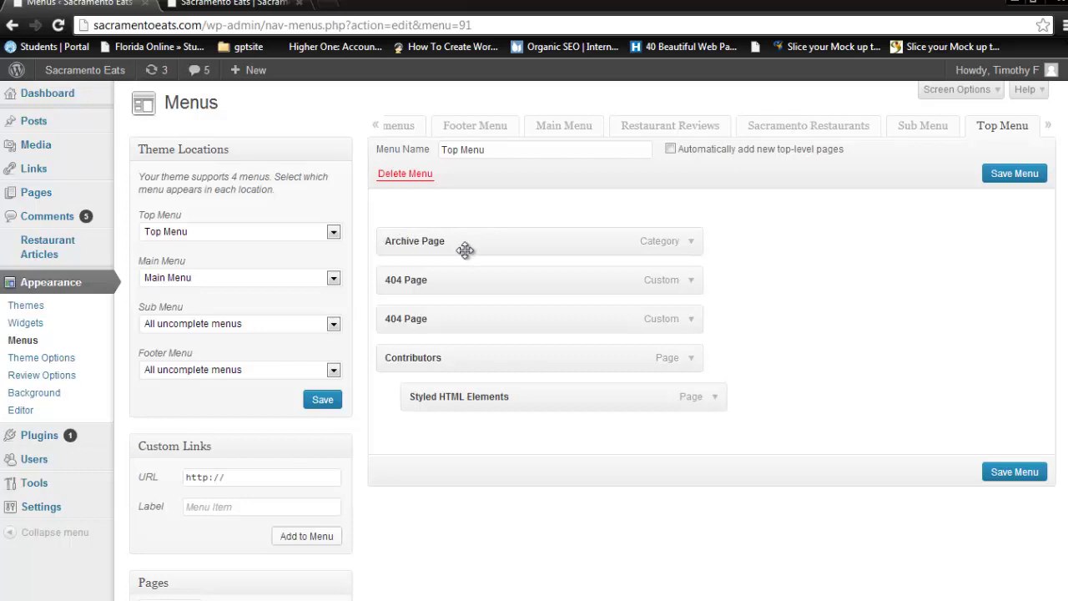
{"action": "scroll", "coordinate": [462, 262], "scroll_direction": "down", "scroll_amount": 3}
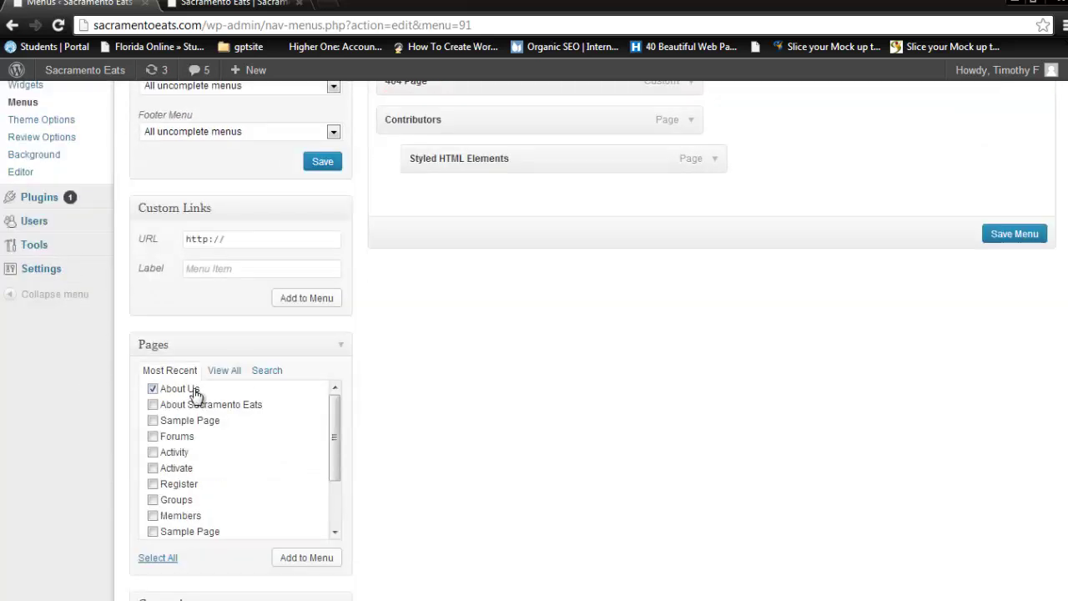
{"action": "scroll", "coordinate": [209, 424], "scroll_direction": "down", "scroll_amount": 2}
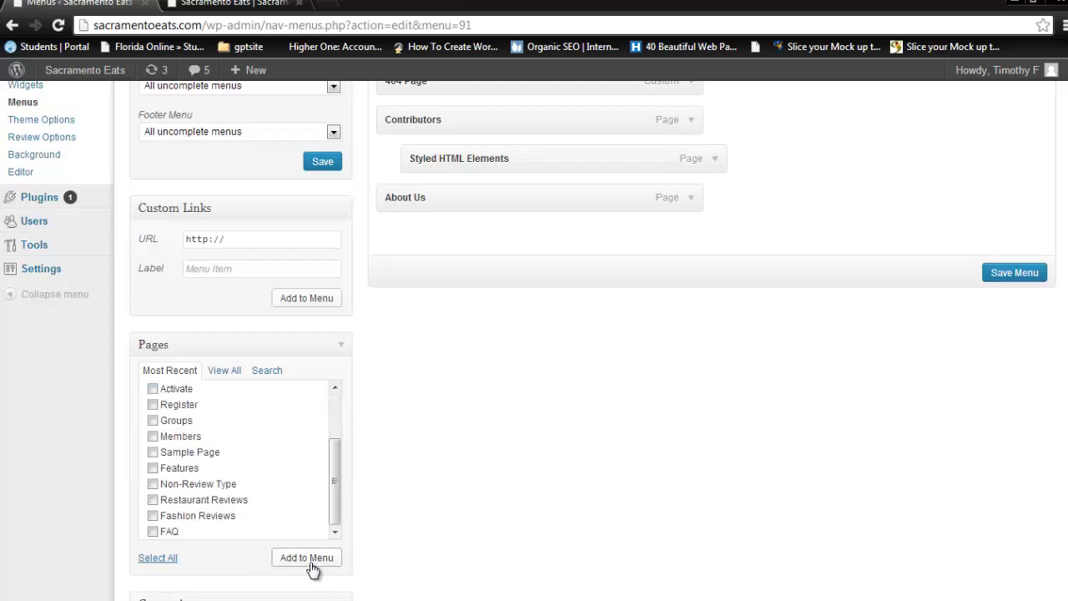
{"action": "scroll", "coordinate": [544, 429], "scroll_direction": "up", "scroll_amount": 2}
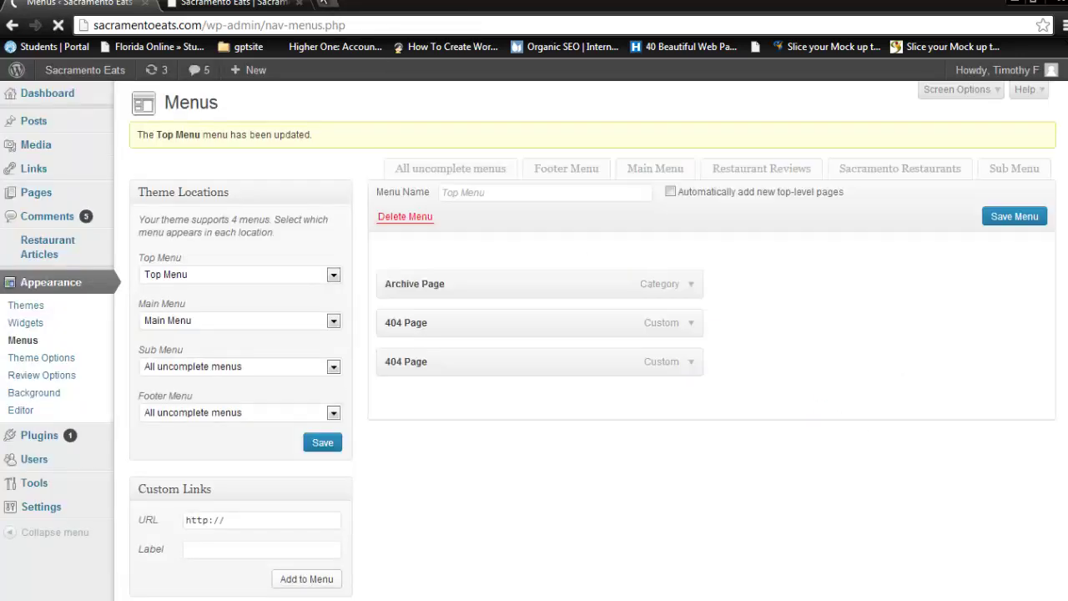
Reload the homepage to check the edited top navigation.
{"action": "left_click", "coordinate": [246, 4]}
{"action": "left_click", "coordinate": [244, 25]}
{"action": "key", "text": "Return"}
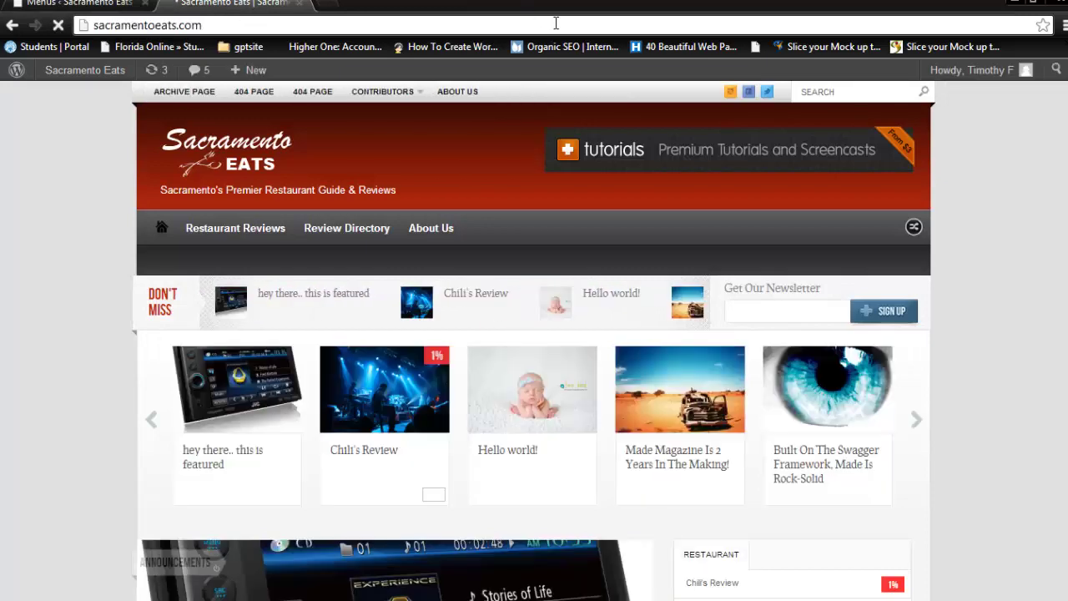
Move About Us to the first position in the Top Menu, save it, and reload the homepage.
{"action": "left_click", "coordinate": [77, 4]}
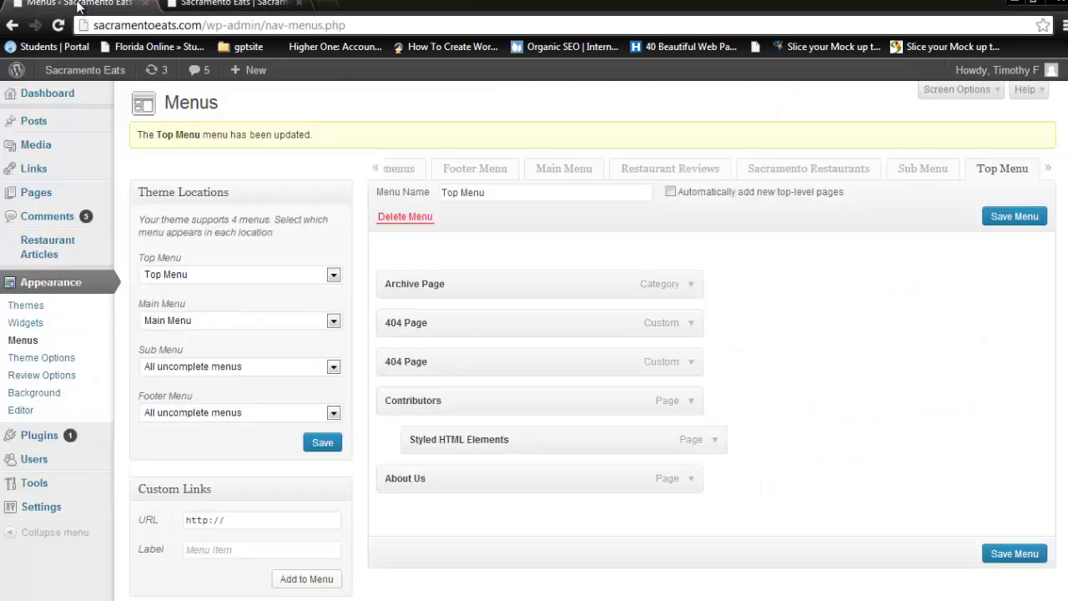
{"action": "left_click_drag", "start_coordinate": [404, 477], "coordinate": [410, 282]}
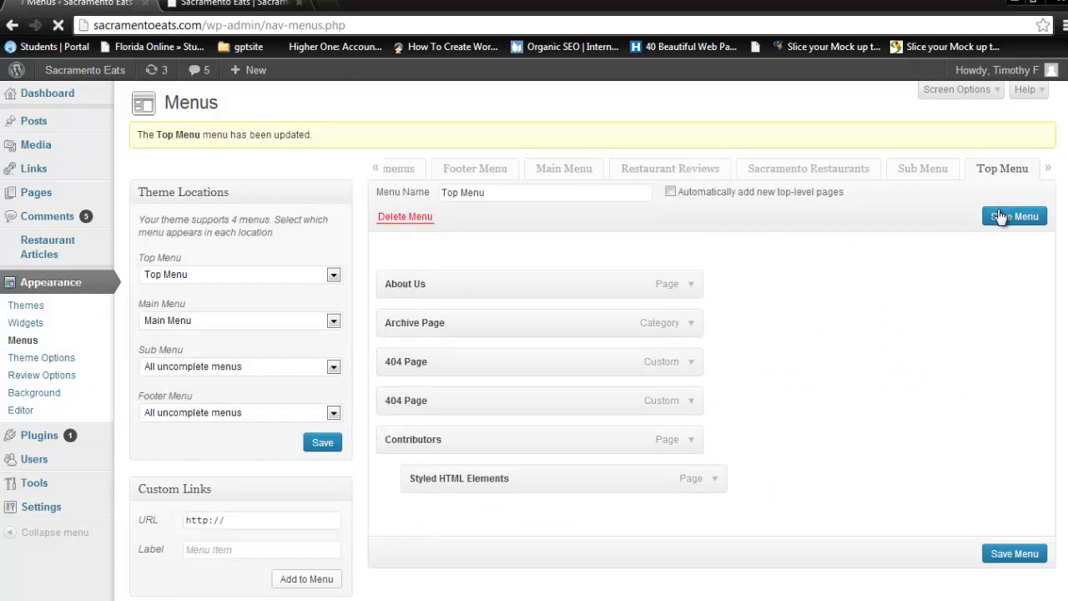
{"action": "left_click", "coordinate": [251, 4]}
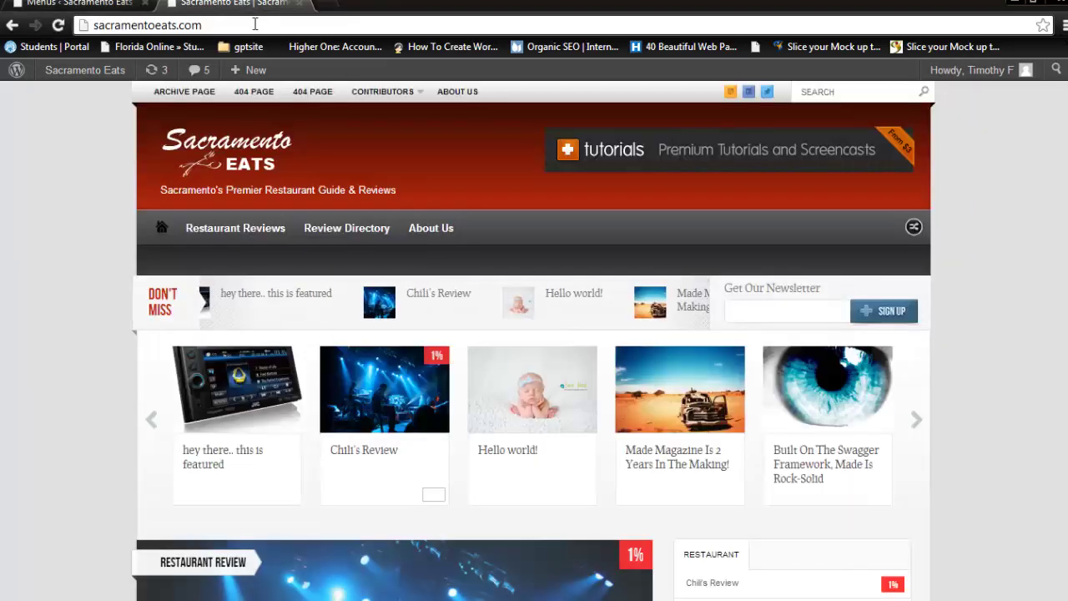
{"action": "left_click", "coordinate": [255, 24]}
{"action": "key", "text": "Return"}
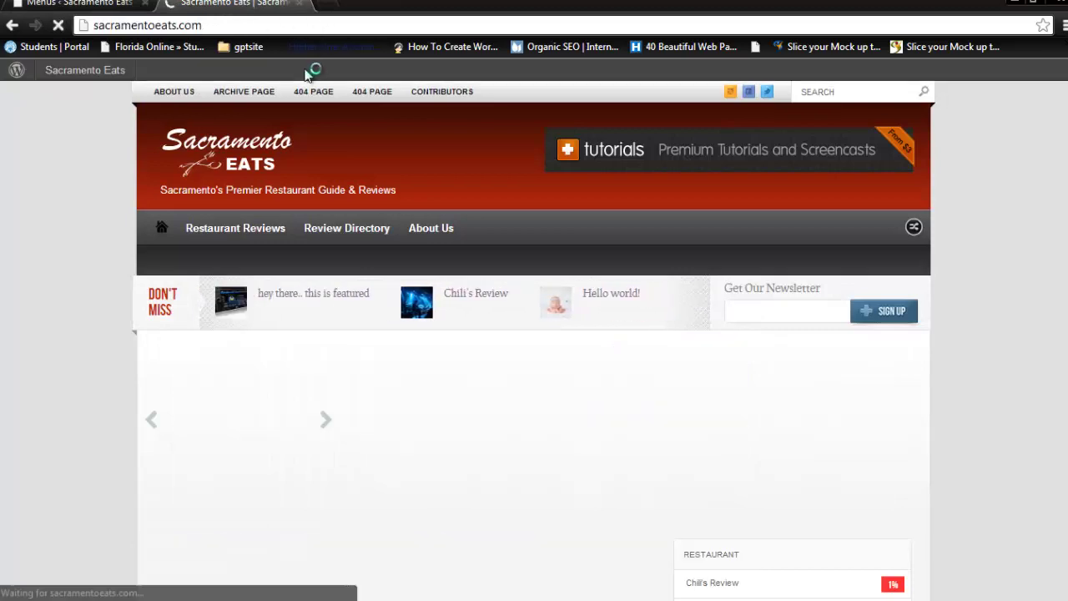
Add a custom link labelled Amazon to the Top Menu and save the menu.
{"action": "left_click", "coordinate": [80, 3]}
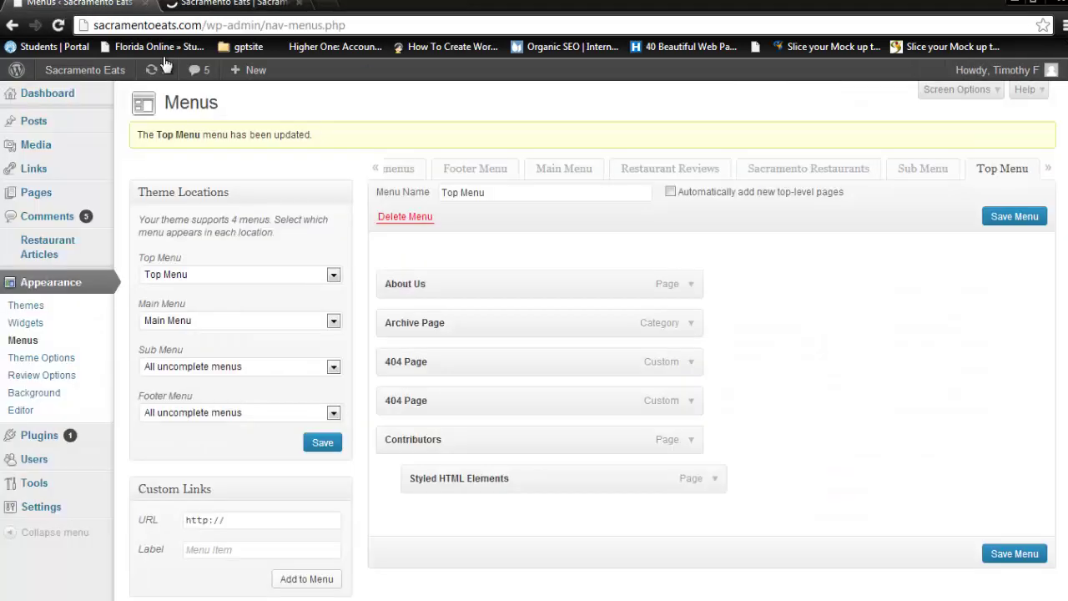
{"action": "scroll", "coordinate": [267, 463], "scroll_direction": "down", "scroll_amount": 1}
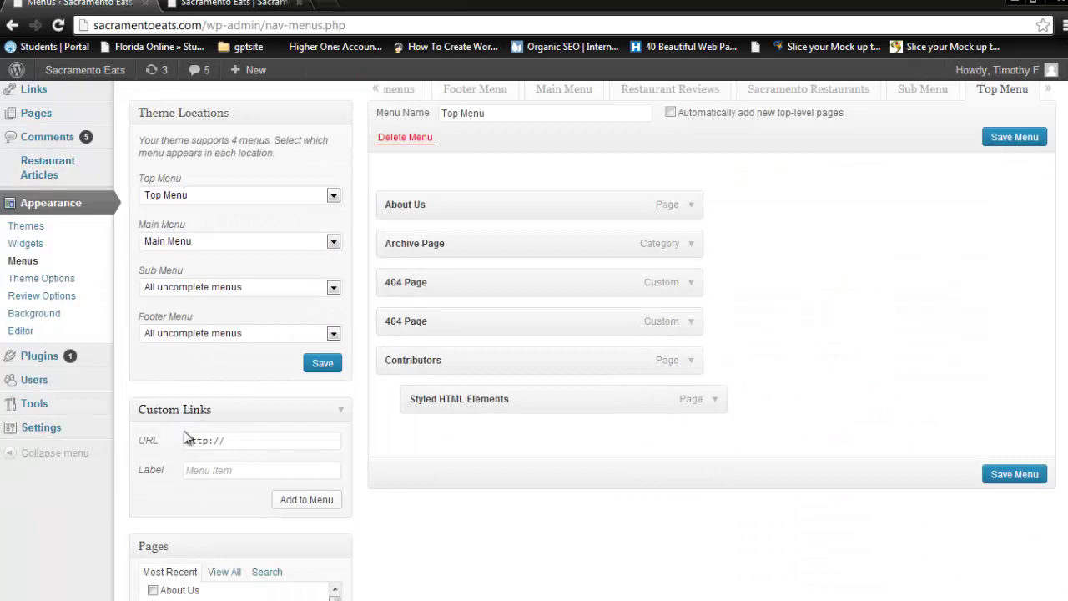
{"action": "left_click", "coordinate": [195, 472]}
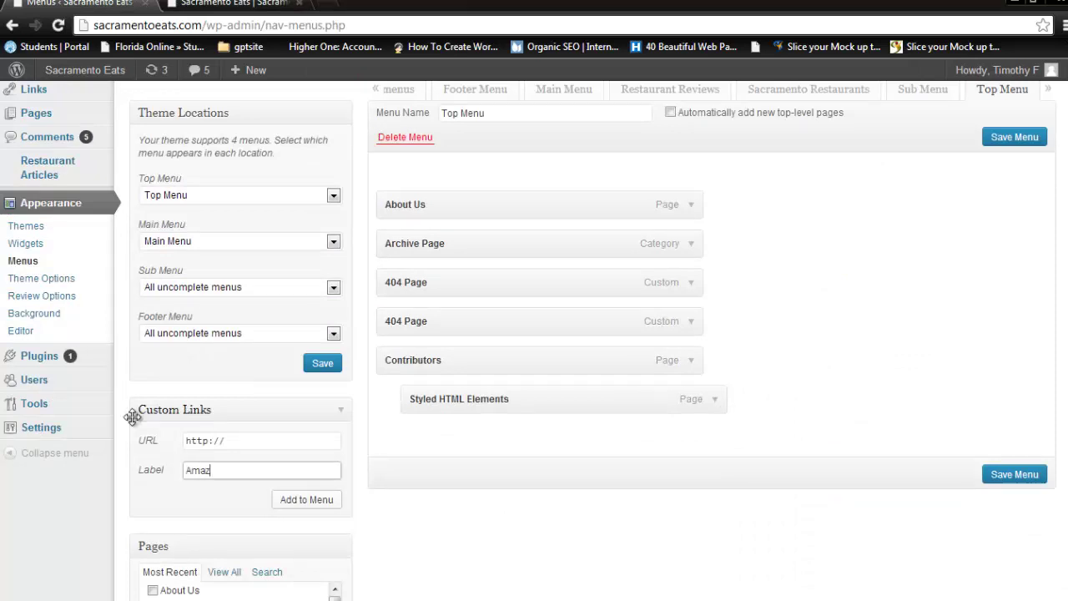
{"action": "left_click", "coordinate": [268, 445]}
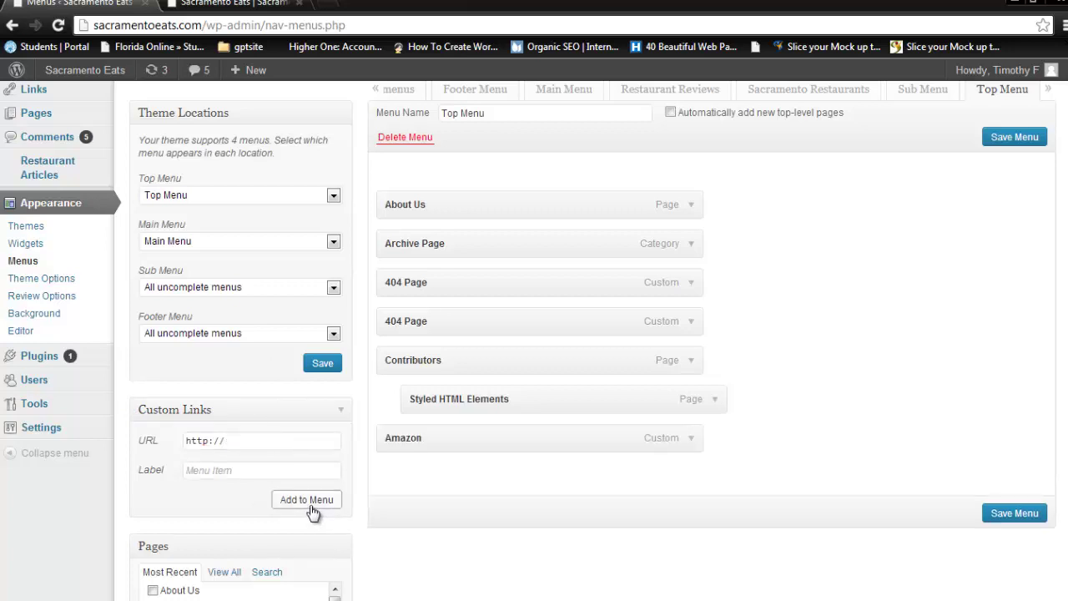
{"action": "left_click", "coordinate": [1014, 513]}
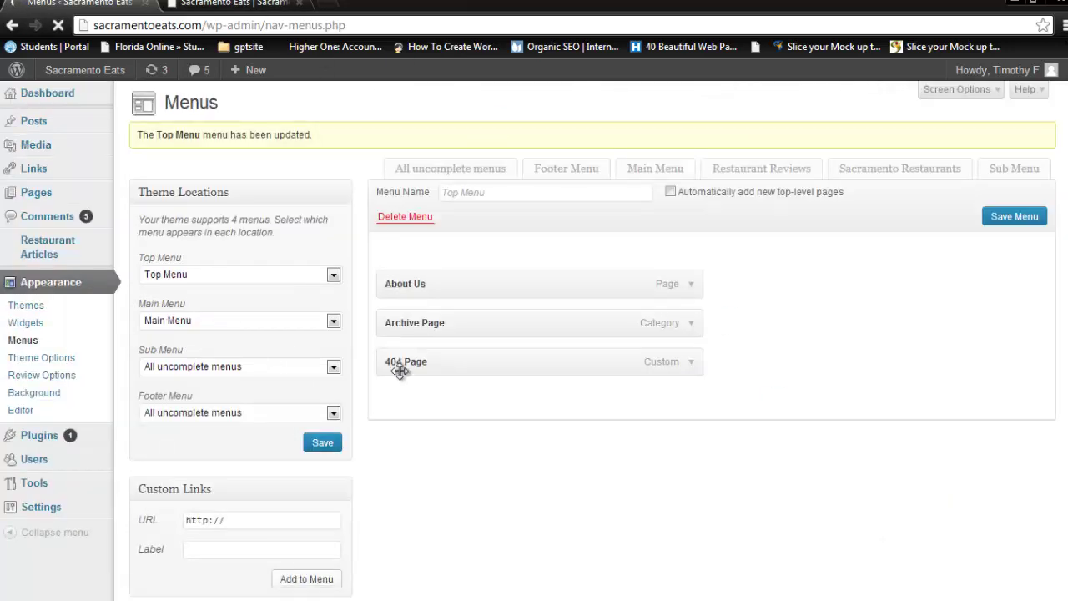
Review the Pages, Categories and Restaurant items that can be added to the menu.
{"action": "scroll", "coordinate": [399, 409], "scroll_direction": "down", "scroll_amount": 2}
{"action": "scroll", "coordinate": [252, 384], "scroll_direction": "down", "scroll_amount": 5}
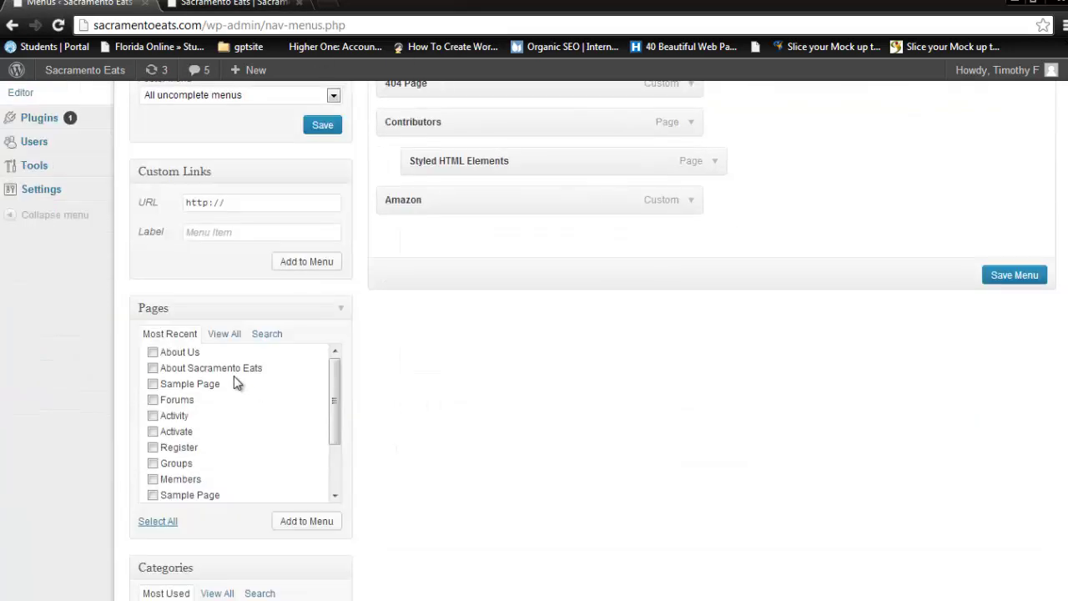
{"action": "scroll", "coordinate": [198, 543], "scroll_direction": "down", "scroll_amount": 5}
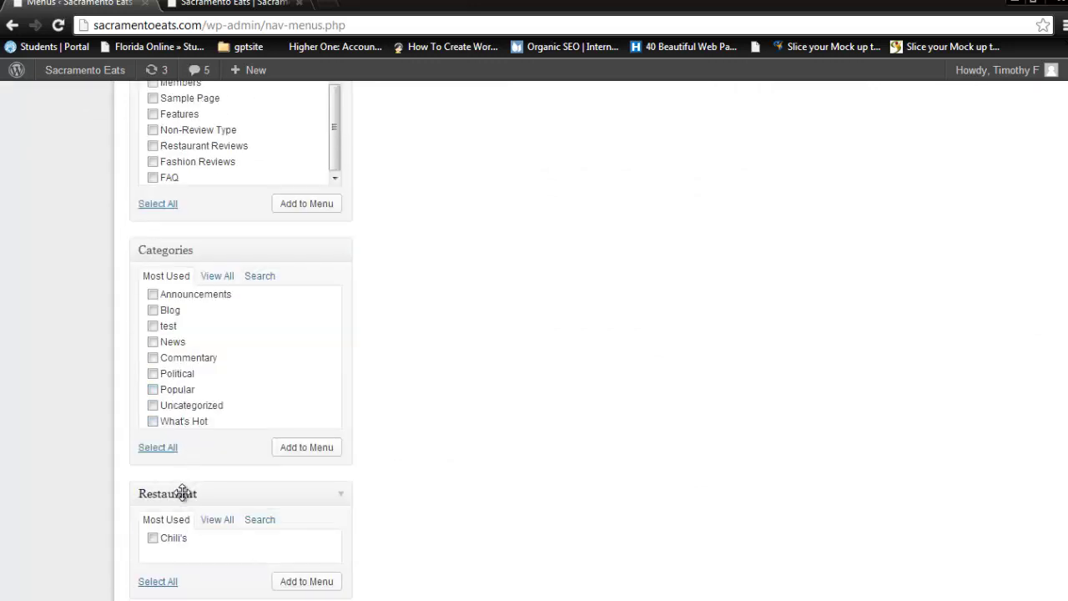
{"action": "scroll", "coordinate": [181, 495], "scroll_direction": "down", "scroll_amount": 2}
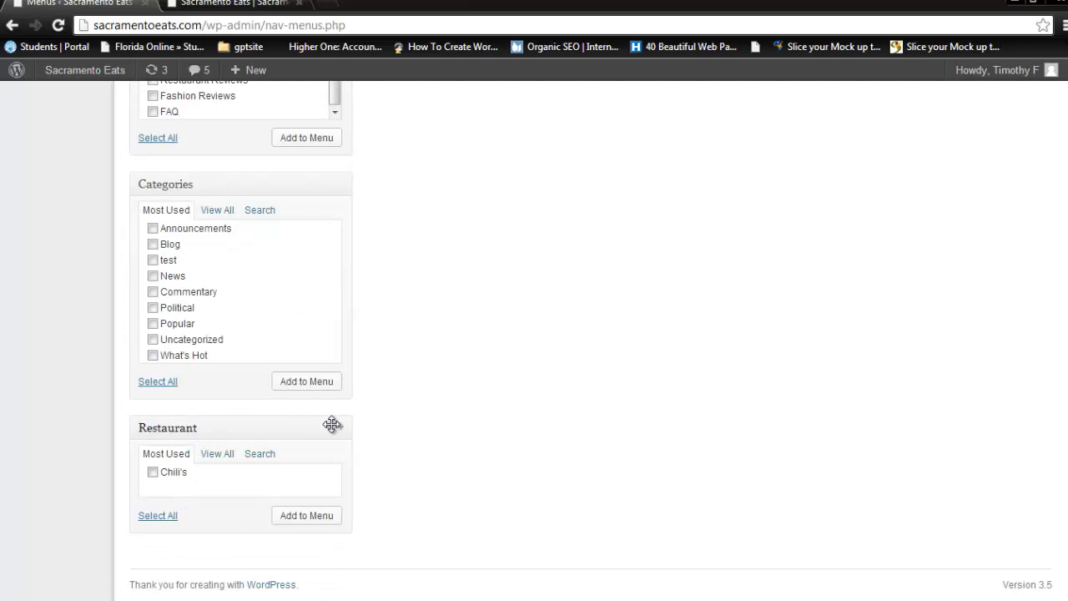
{"action": "scroll", "coordinate": [304, 422], "scroll_direction": "up", "scroll_amount": 1}
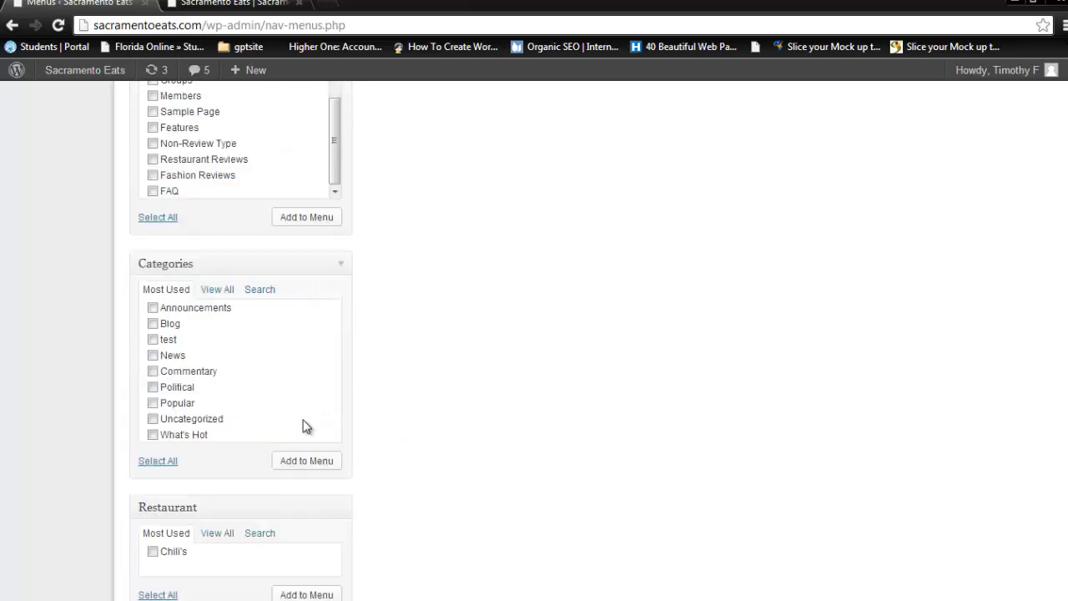
{"action": "scroll", "coordinate": [334, 380], "scroll_direction": "up", "scroll_amount": 10}
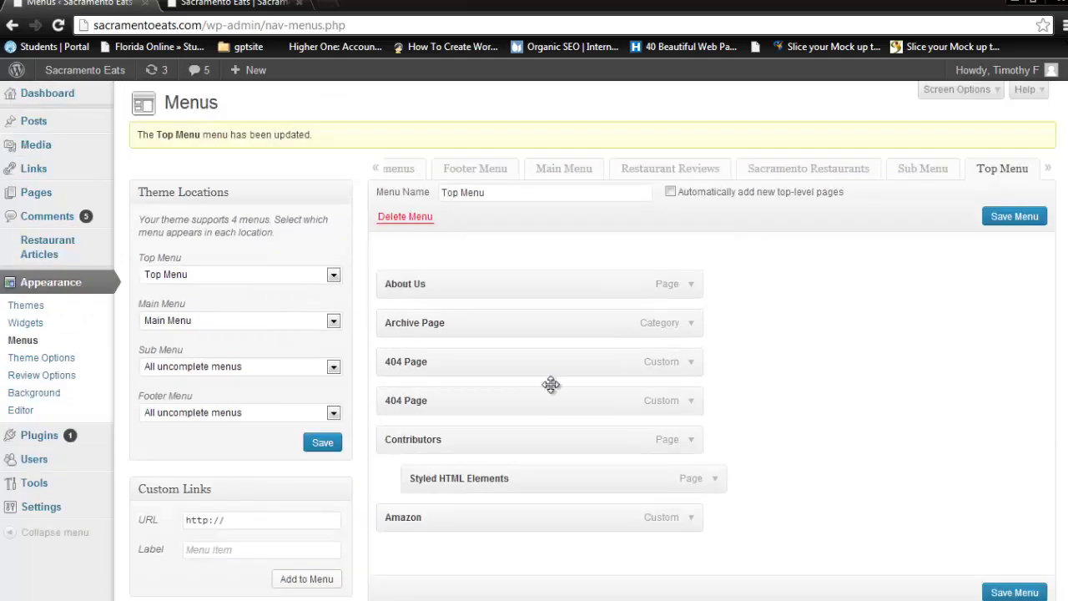
Save the Top Menu and reload the homepage to check its navigation.
{"action": "left_click", "coordinate": [1002, 222]}
{"action": "left_click", "coordinate": [234, 3]}
{"action": "left_click", "coordinate": [287, 26]}
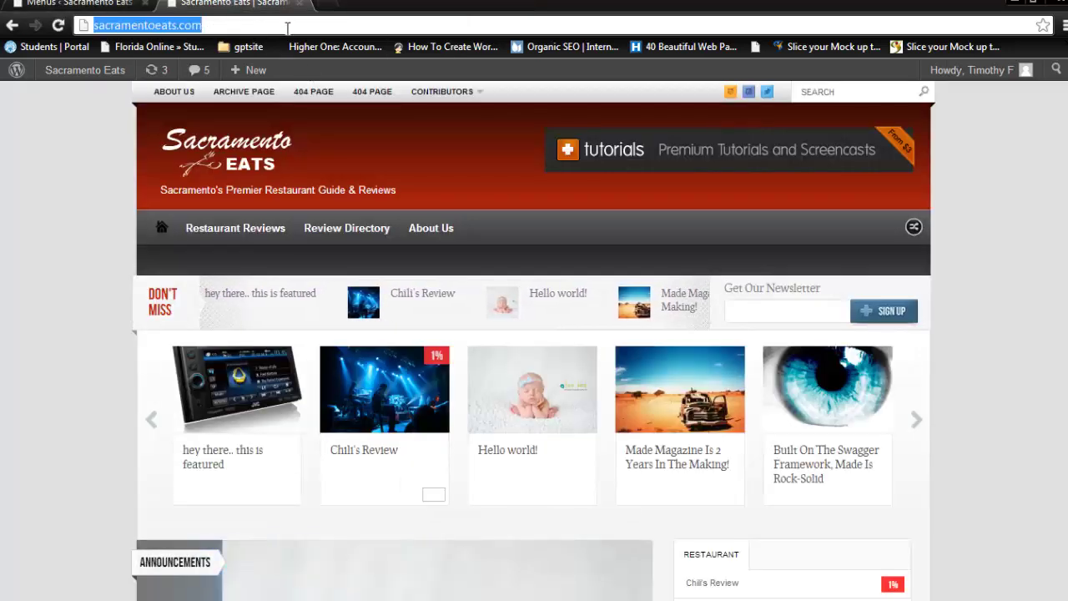
{"action": "key", "text": "Return"}
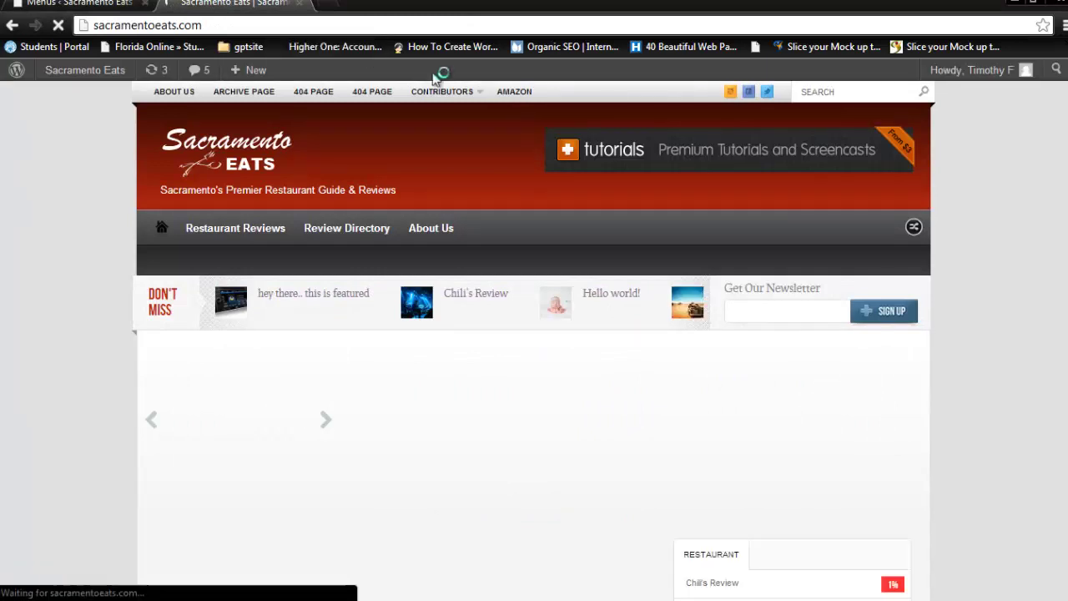
Test the Amazon link in the homepage's top navigation by opening it in a new tab, and close that tab.
{"action": "right_click", "coordinate": [515, 92]}
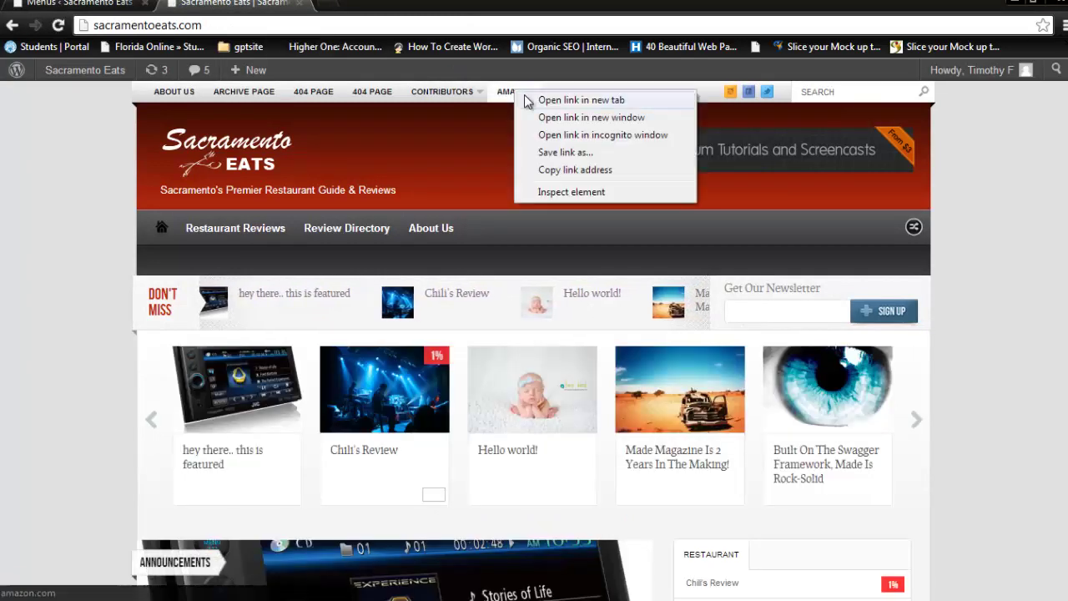
{"action": "left_click", "coordinate": [527, 100]}
{"action": "left_click", "coordinate": [365, 3]}
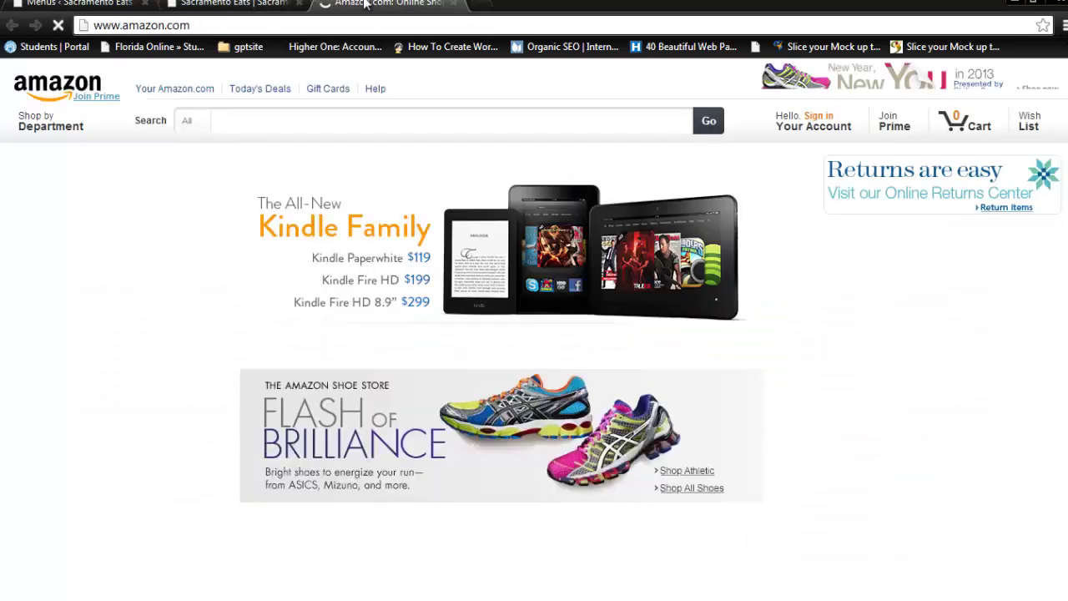
{"action": "key", "text": "ctrl+w"}
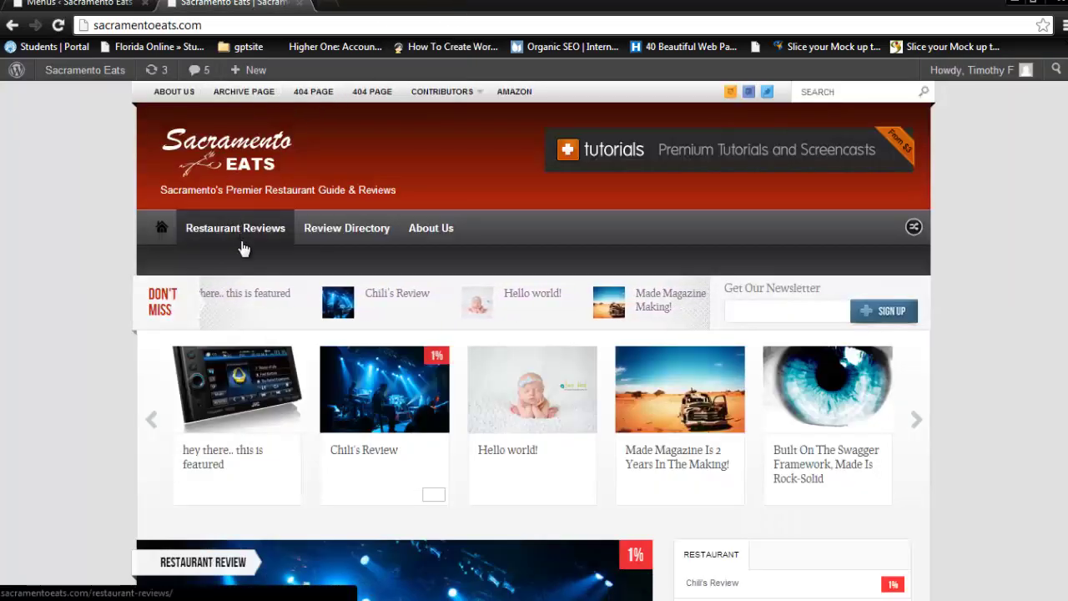
Assign Top Menu to both the Sub Menu and Footer Menu theme locations.
{"action": "left_click", "coordinate": [78, 4]}
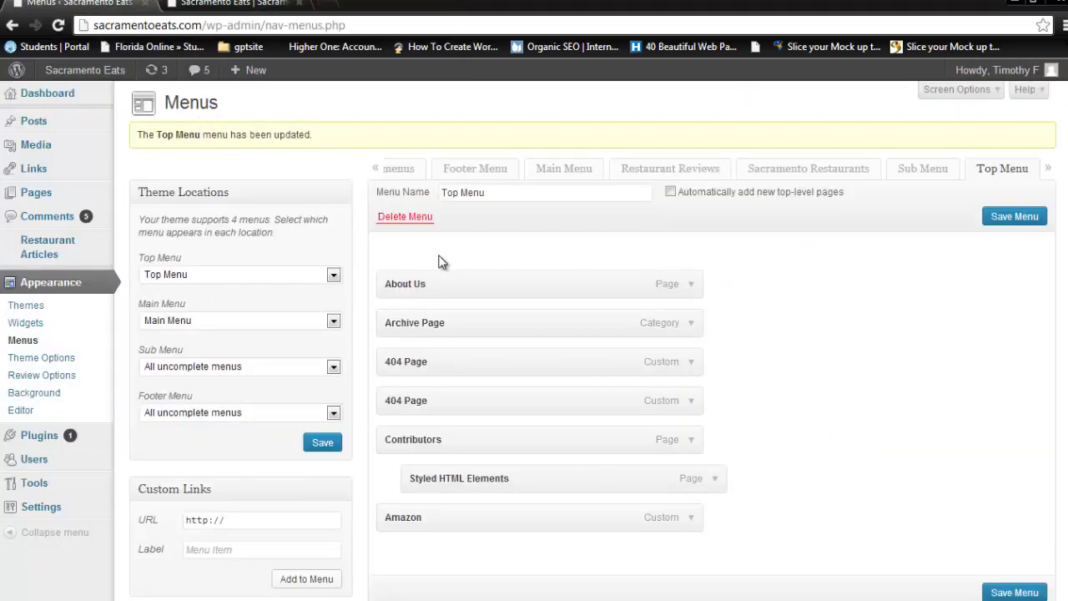
{"action": "left_click", "coordinate": [252, 369]}
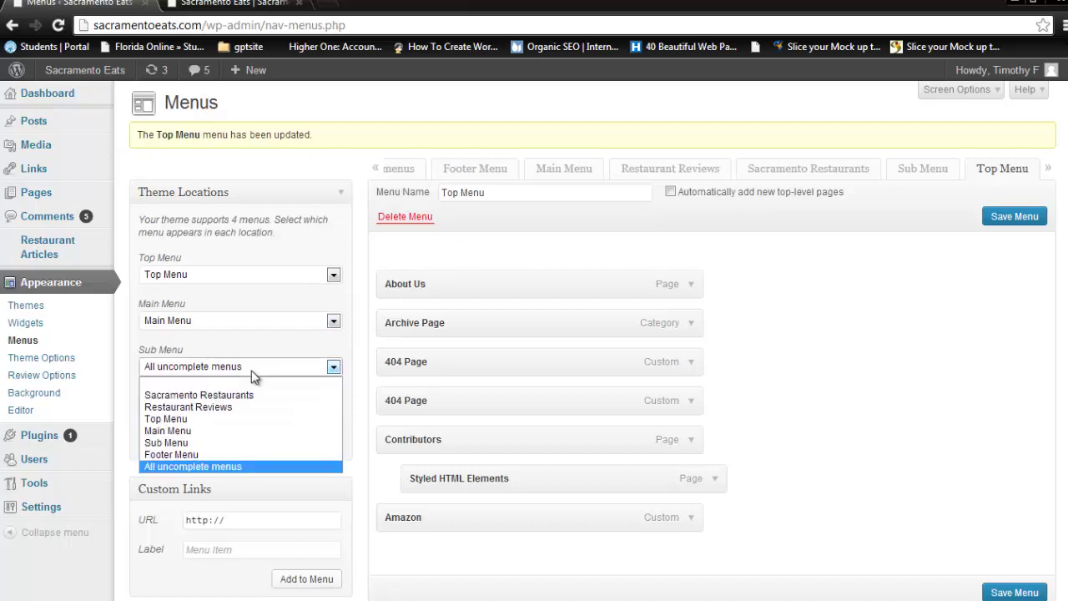
{"action": "left_click", "coordinate": [207, 419]}
{"action": "left_click", "coordinate": [252, 412]}
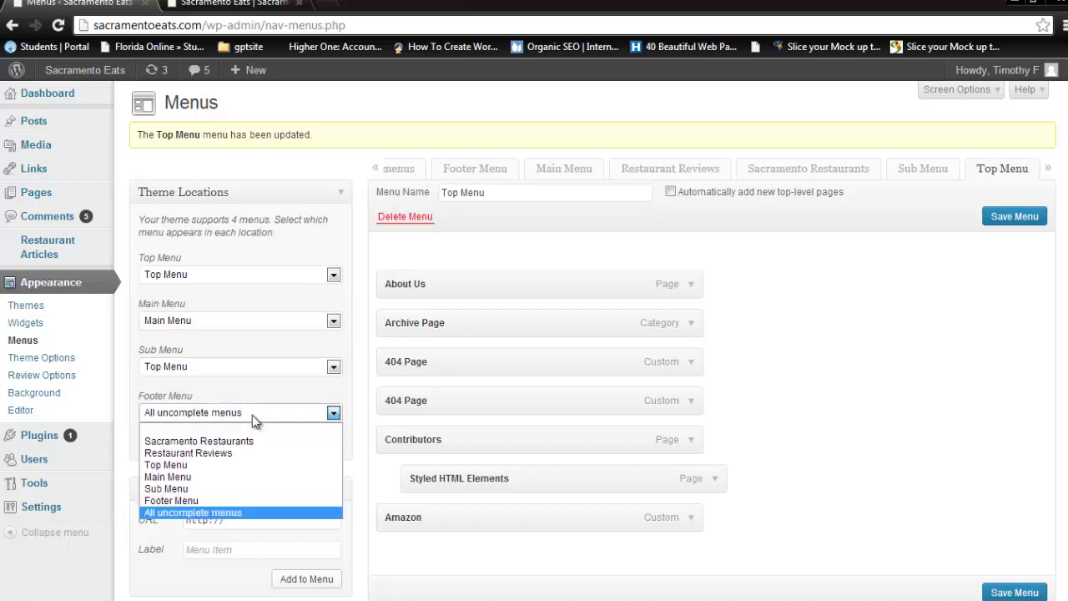
{"action": "left_click", "coordinate": [204, 464]}
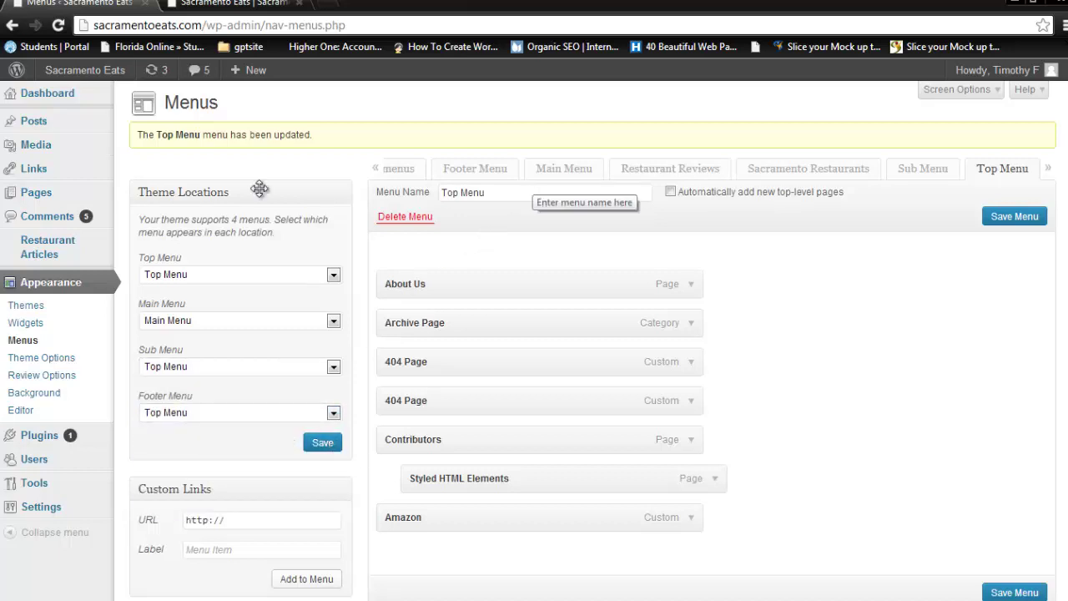
Reload the homepage and examine the navigation under the main menu and in the footer.
{"action": "left_click", "coordinate": [238, 4]}
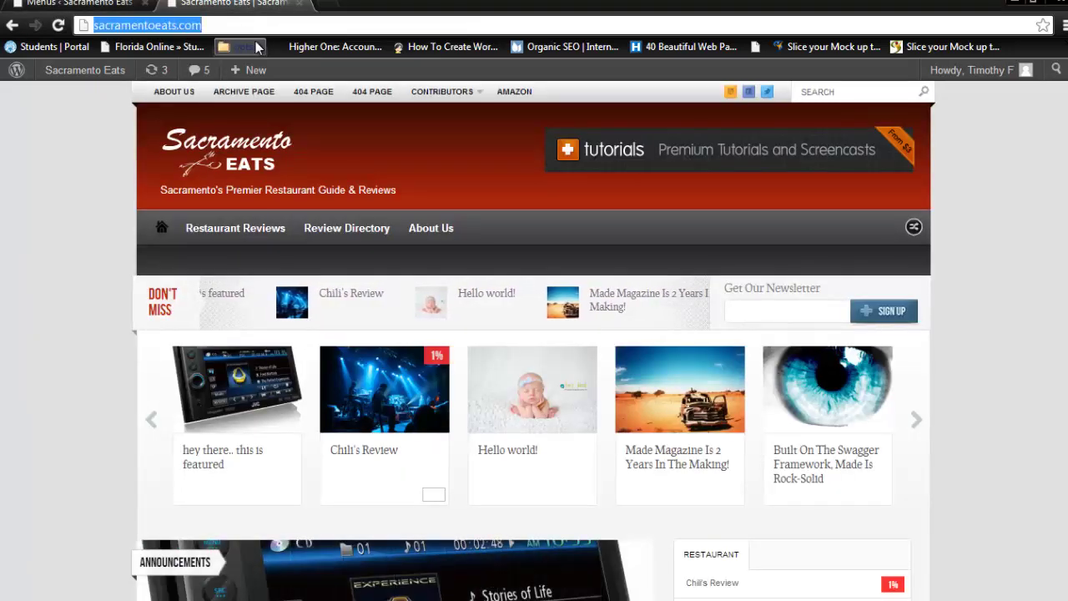
{"action": "key", "text": "Return"}
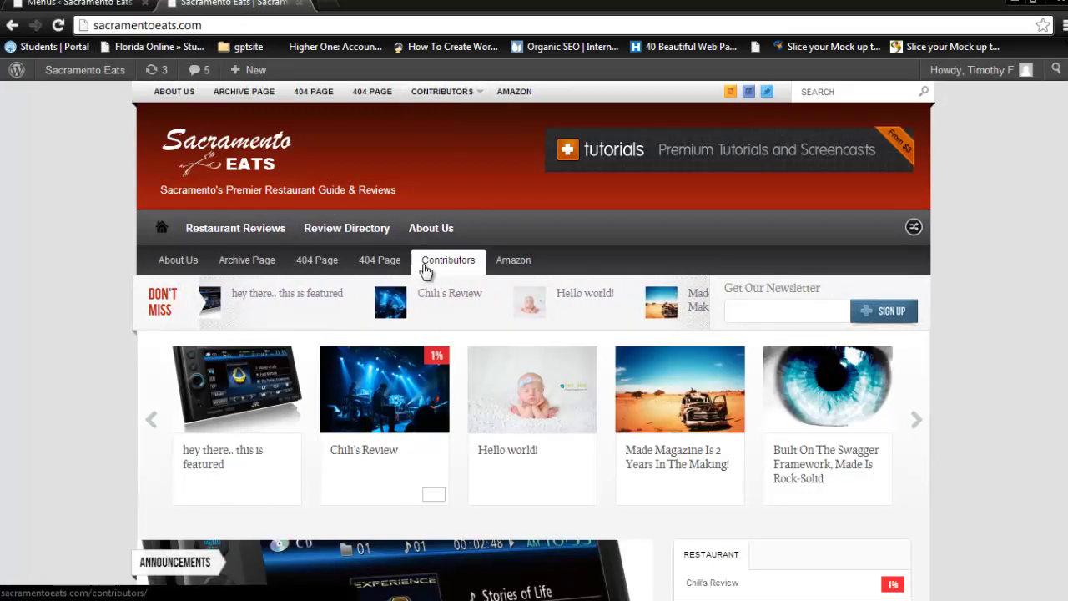
{"action": "scroll", "coordinate": [417, 296], "scroll_direction": "down", "scroll_amount": 15}
{"action": "scroll", "coordinate": [311, 378], "scroll_direction": "down", "scroll_amount": 10}
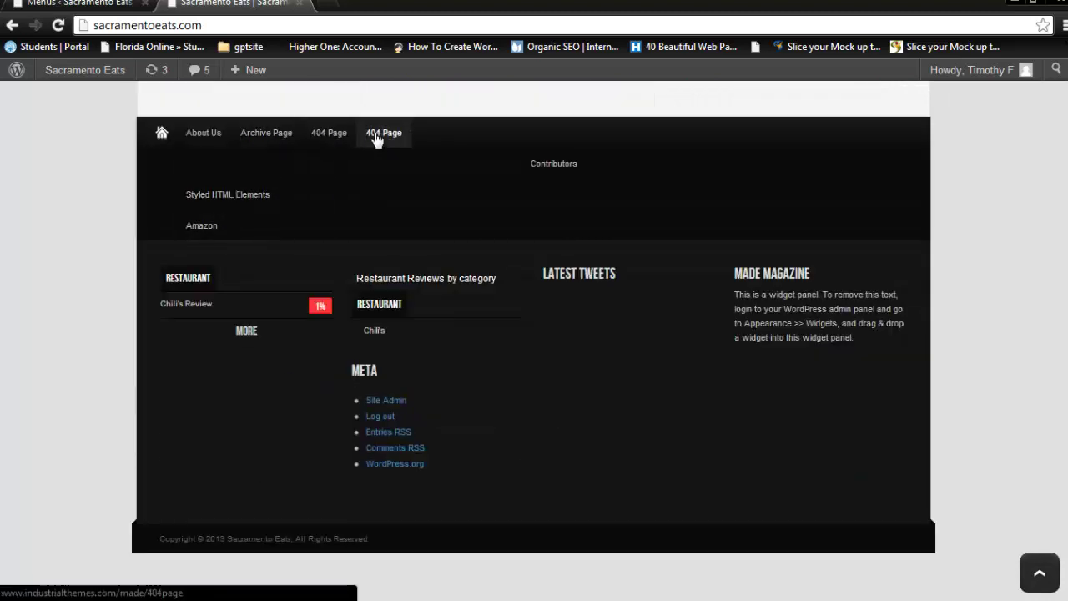
{"action": "scroll", "coordinate": [281, 137], "scroll_direction": "up", "scroll_amount": 10}
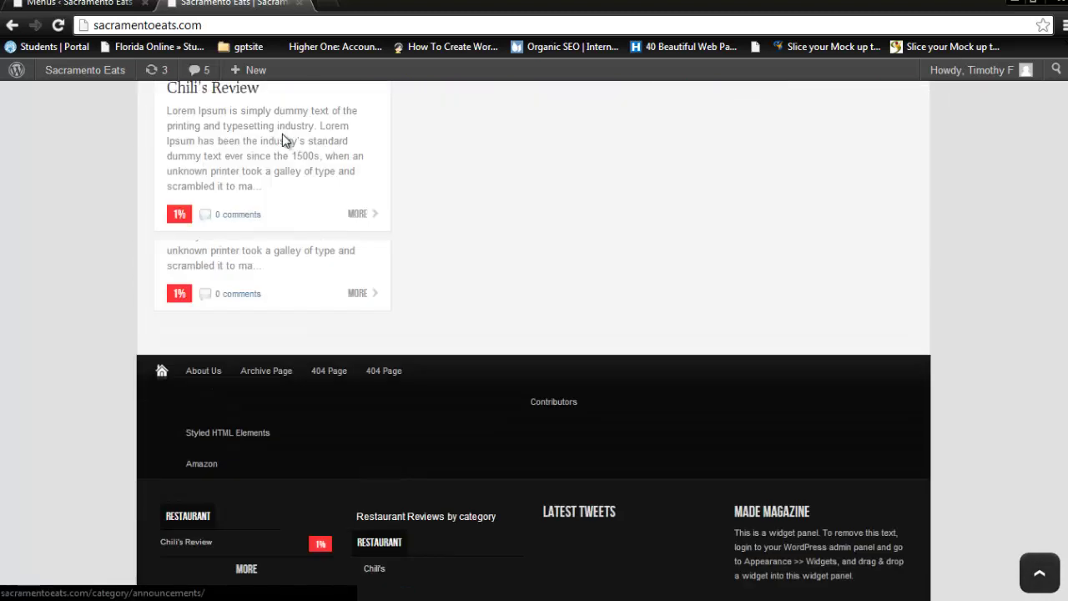
{"action": "scroll", "coordinate": [282, 140], "scroll_direction": "up", "scroll_amount": 10}
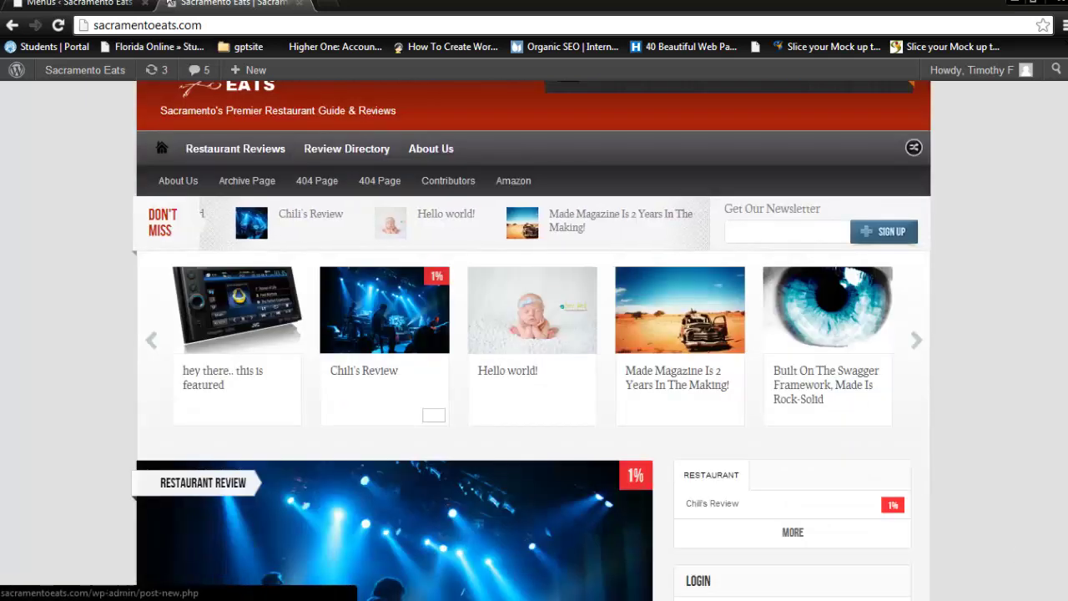
Assign All uncomplete menus to the Top Menu, Sub Menu and Footer Menu theme locations, and save the menu.
{"action": "left_click", "coordinate": [80, 3]}
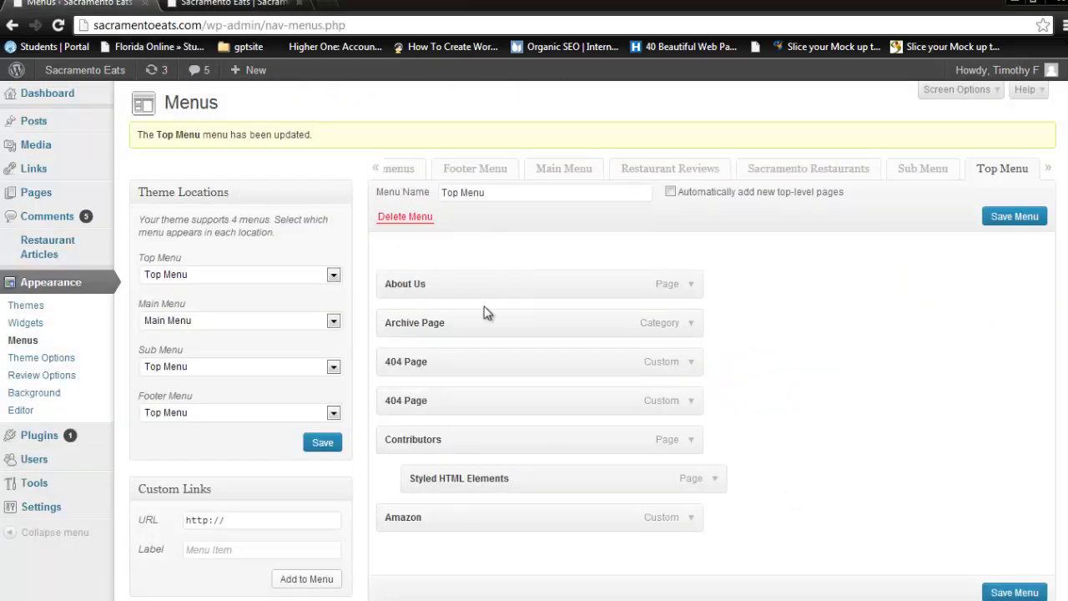
{"action": "left_click", "coordinate": [322, 279]}
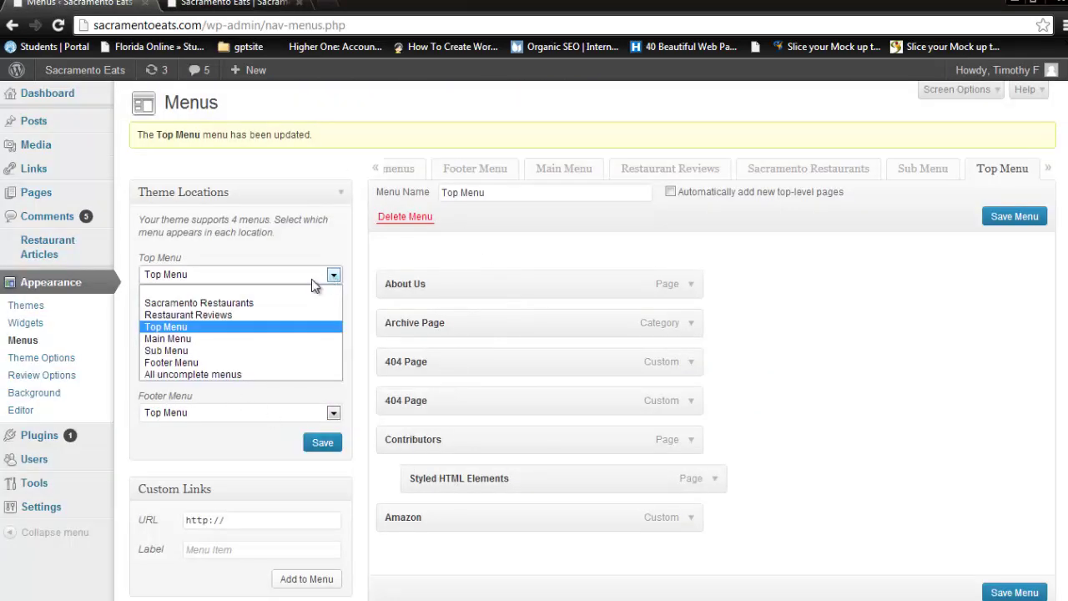
{"action": "left_click", "coordinate": [232, 372]}
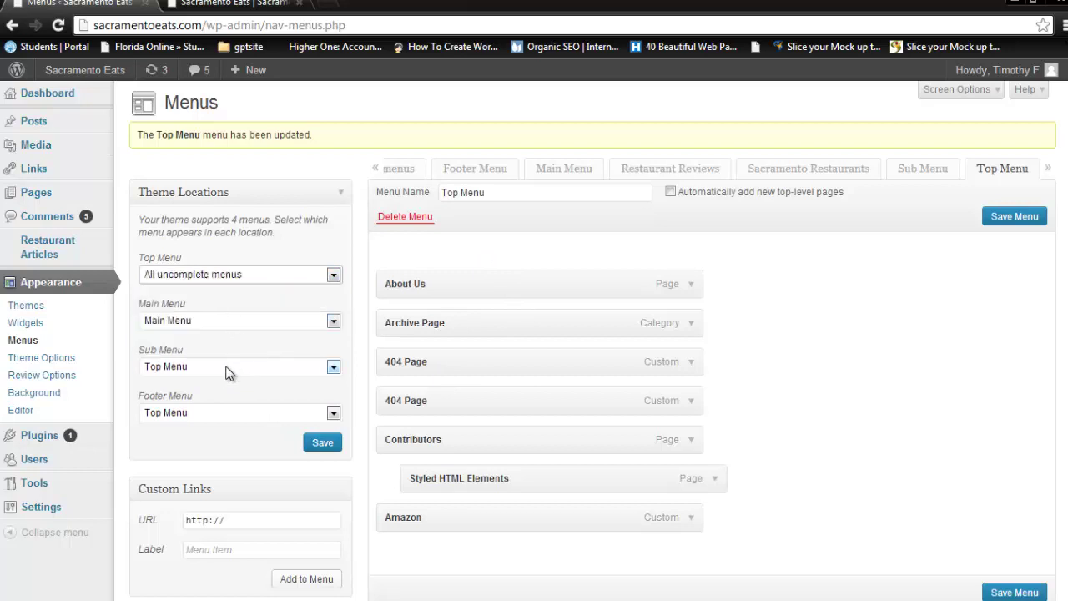
{"action": "left_click", "coordinate": [226, 368]}
{"action": "left_click", "coordinate": [215, 465]}
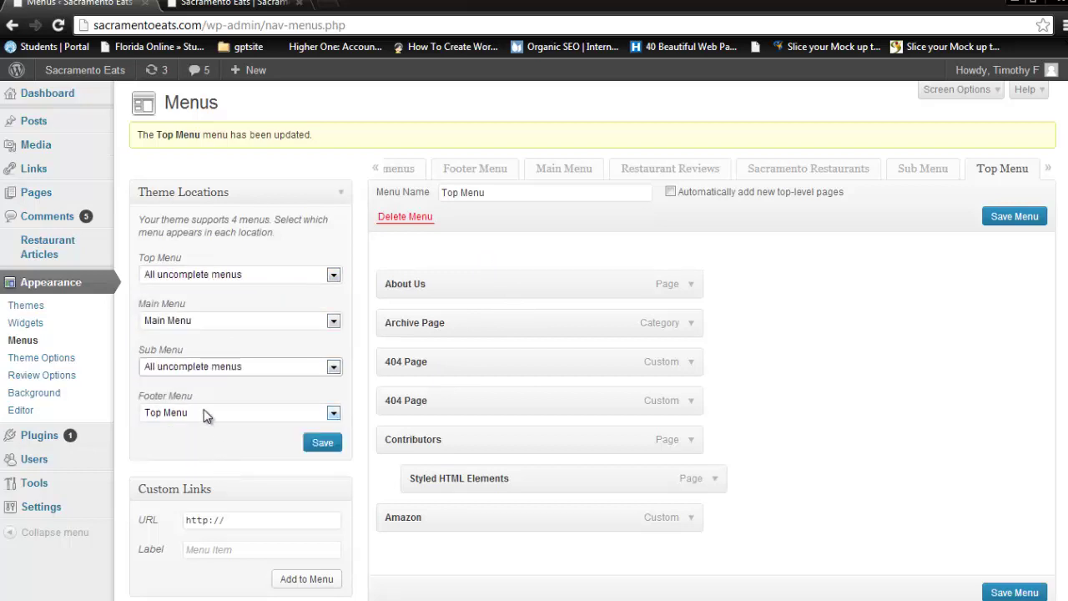
{"action": "left_click", "coordinate": [206, 415]}
{"action": "left_click", "coordinate": [210, 510]}
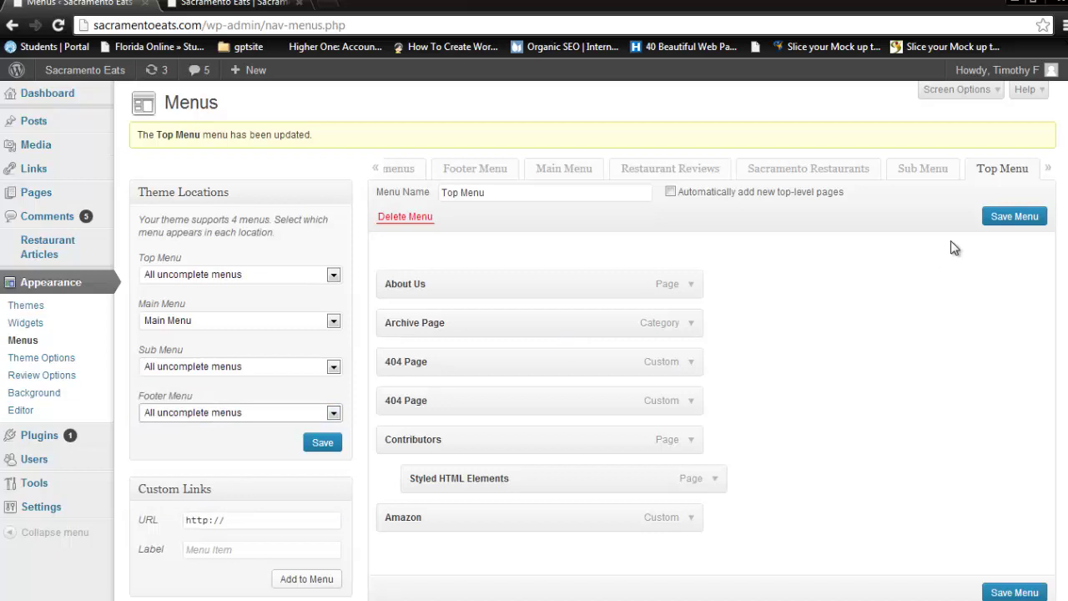
{"action": "left_click", "coordinate": [1015, 219]}
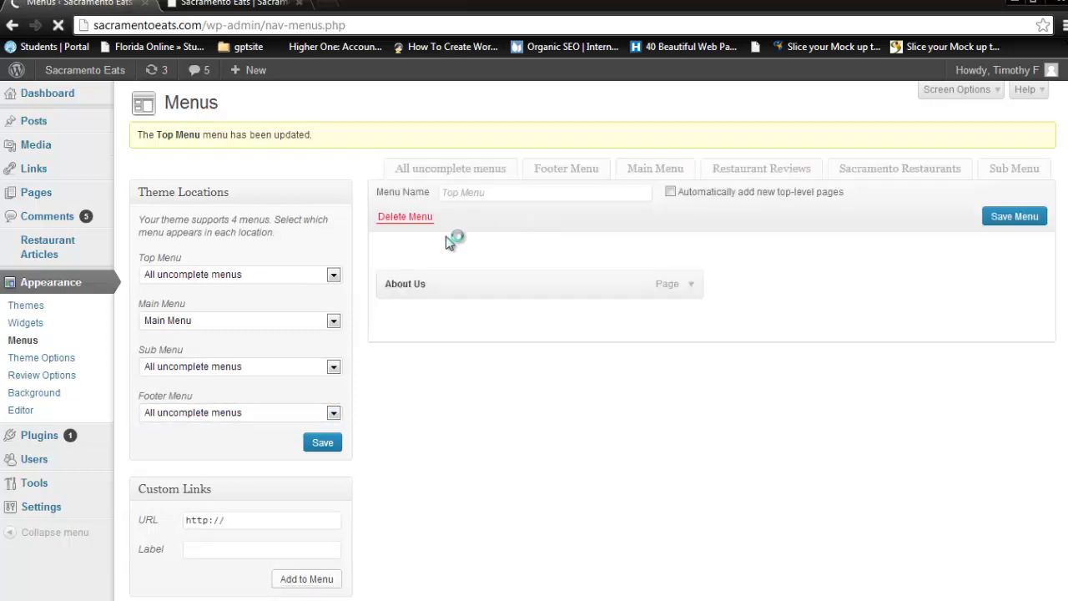
Look over the homepage's navigation, and open the Theme Options page in the WordPress admin.
{"action": "left_click", "coordinate": [235, 3]}
{"action": "scroll", "coordinate": [378, 73], "scroll_direction": "up", "scroll_amount": 1}
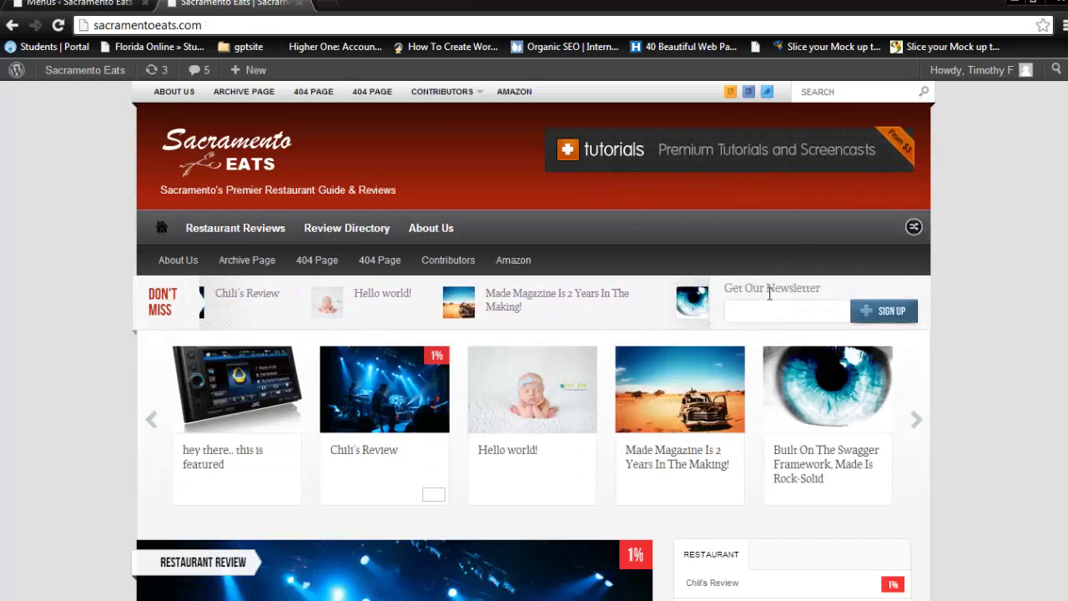
{"action": "left_click", "coordinate": [62, 2]}
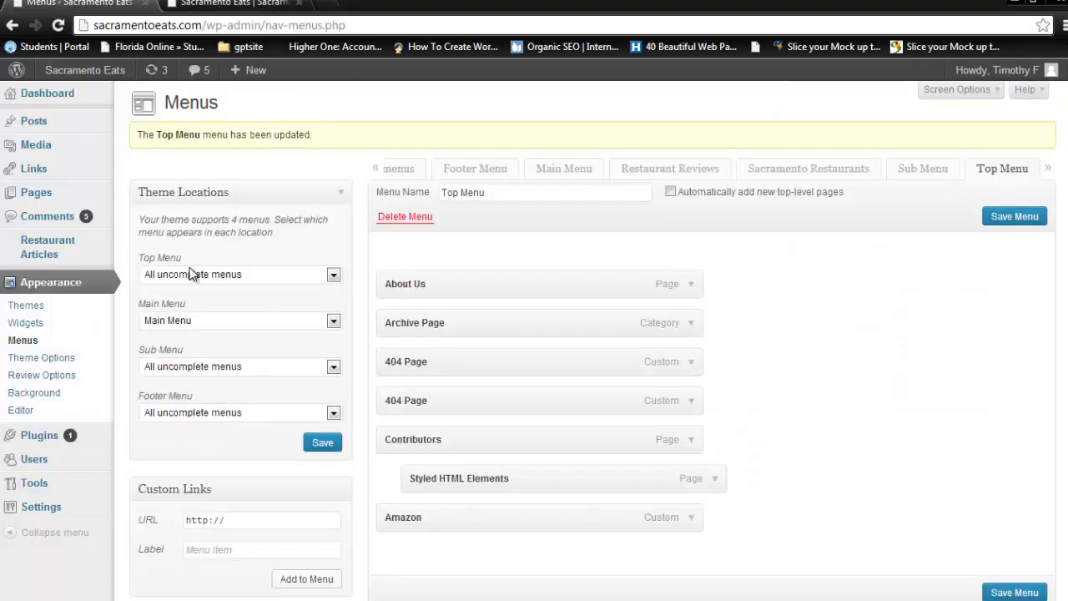
{"action": "left_click", "coordinate": [40, 364]}
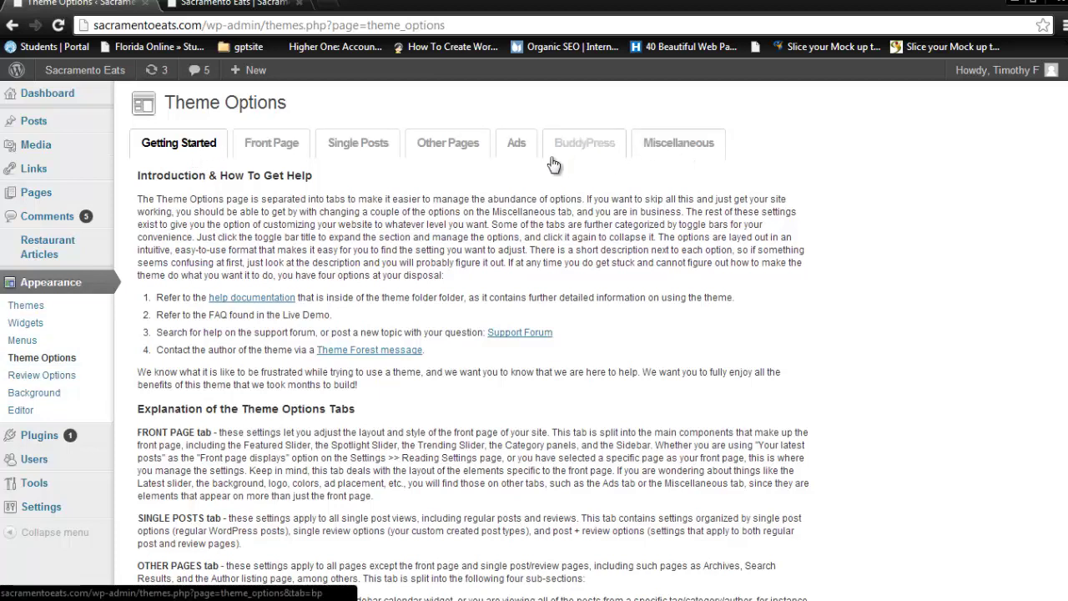
Open the site's Review Directory page and look through its restaurant listing.
{"action": "left_click", "coordinate": [217, 4]}
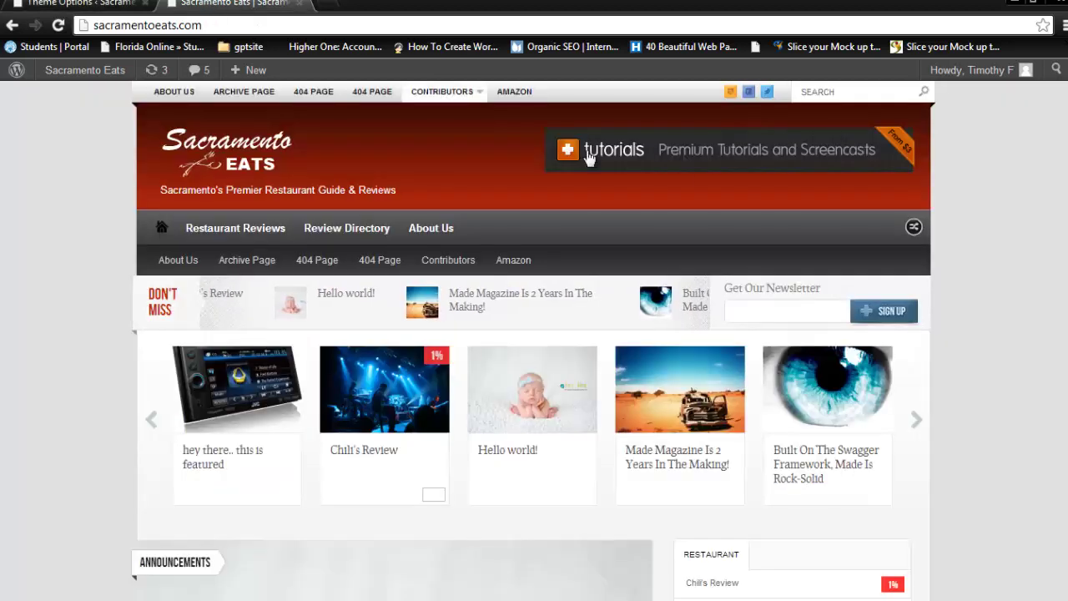
{"action": "left_click", "coordinate": [341, 239]}
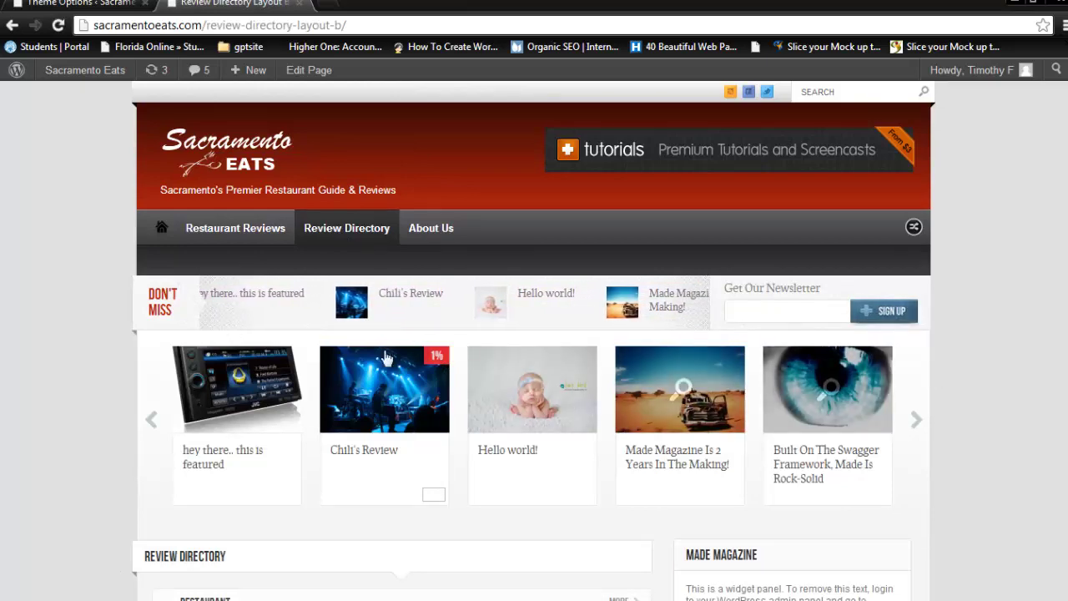
{"action": "scroll", "coordinate": [140, 353], "scroll_direction": "down", "scroll_amount": 2}
{"action": "scroll", "coordinate": [138, 347], "scroll_direction": "down", "scroll_amount": 1}
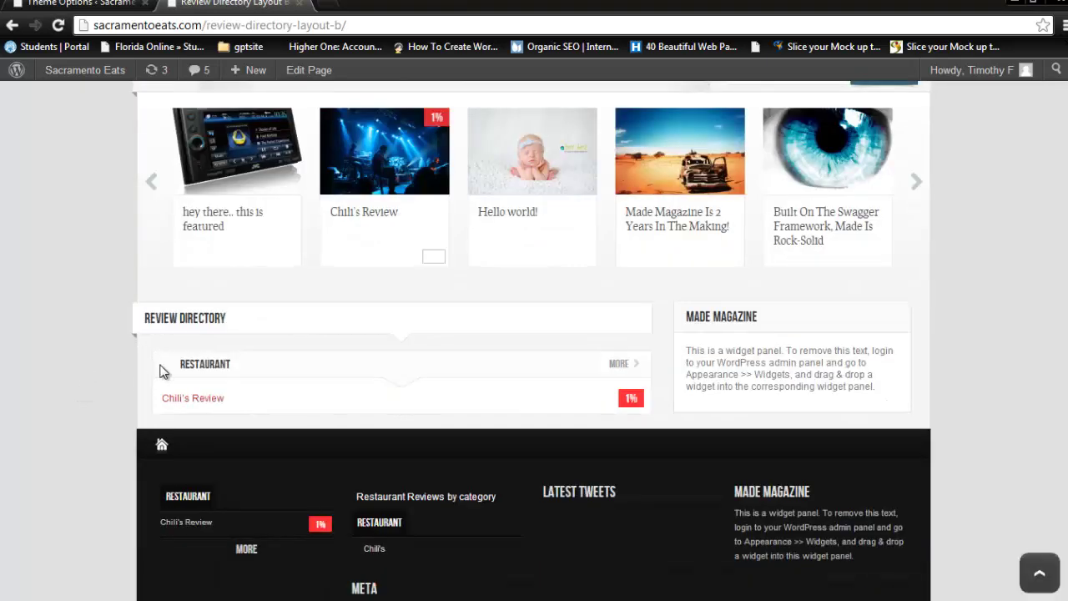
{"action": "scroll", "coordinate": [268, 343], "scroll_direction": "down", "scroll_amount": 1}
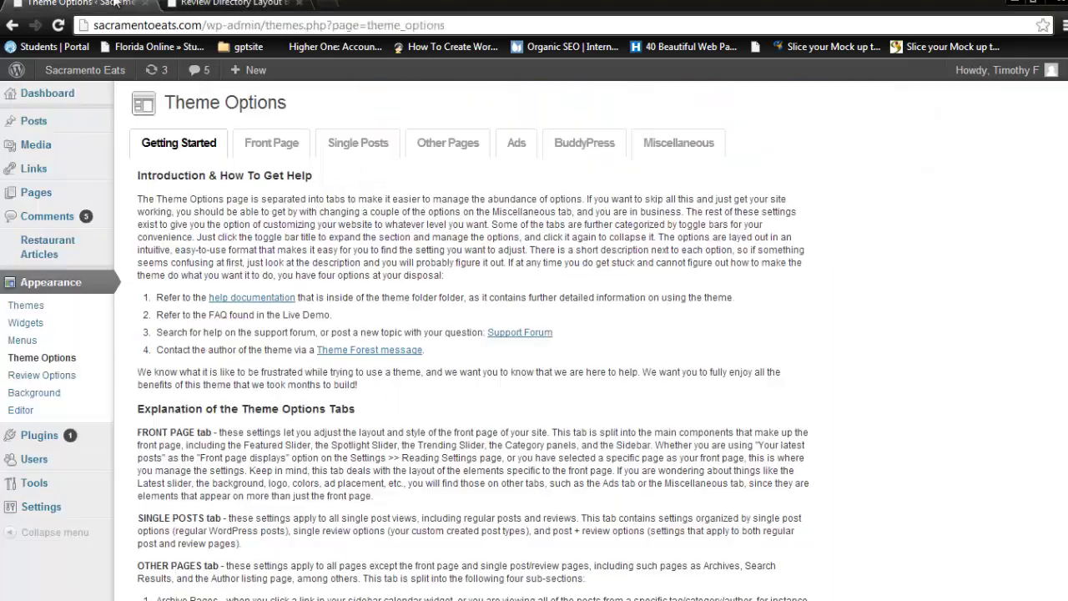
Open the Miscellaneous theme options and browse the available Site Background choices.
{"action": "left_click", "coordinate": [117, 3]}
{"action": "left_click", "coordinate": [668, 155]}
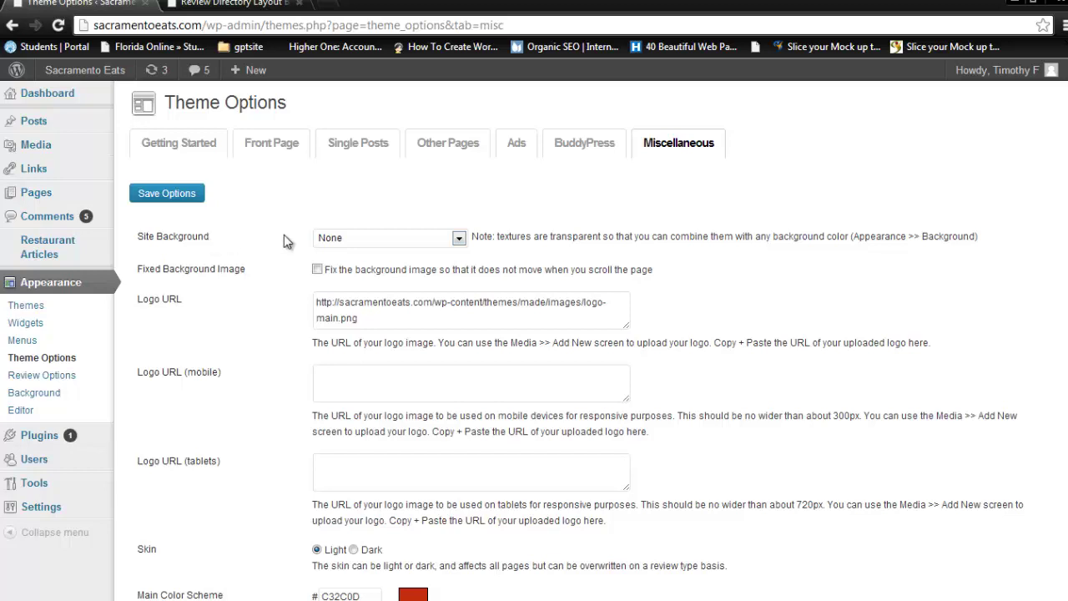
{"action": "left_click", "coordinate": [375, 240]}
{"action": "scroll", "coordinate": [379, 368], "scroll_direction": "down", "scroll_amount": 10}
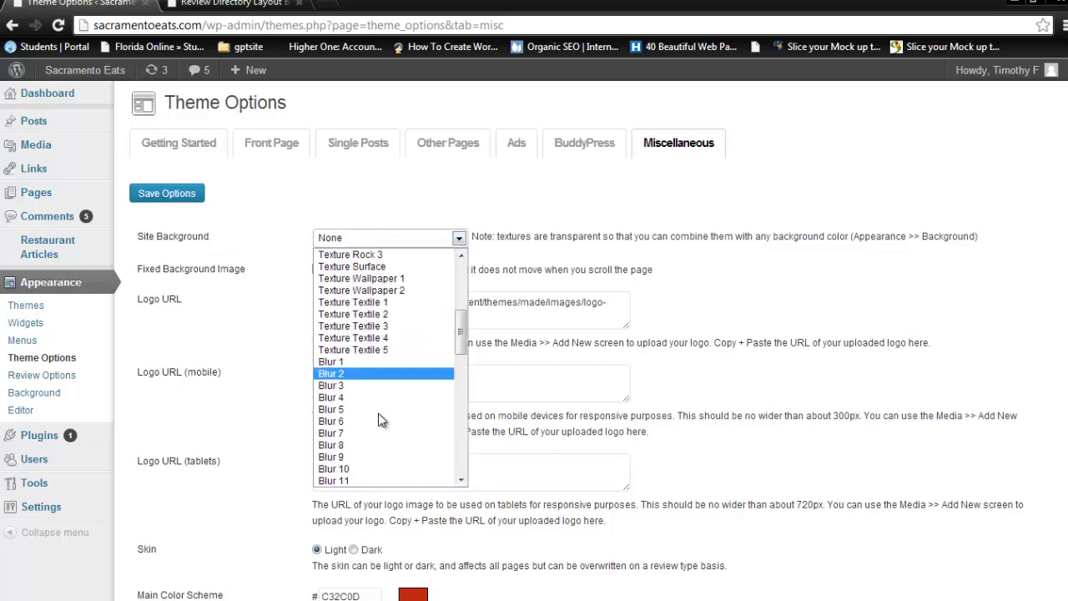
{"action": "left_click", "coordinate": [252, 264]}
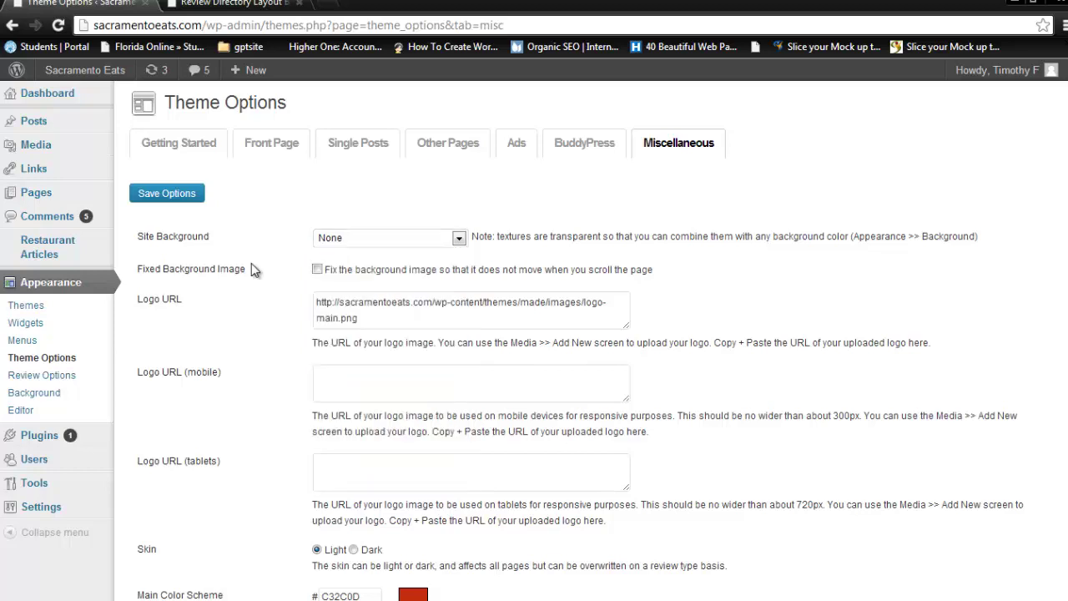
Examine the Logo URL setting and the corresponding logo in the site's header.
{"action": "left_click_drag", "start_coordinate": [367, 317], "coordinate": [310, 289]}
{"action": "left_click", "coordinate": [213, 5]}
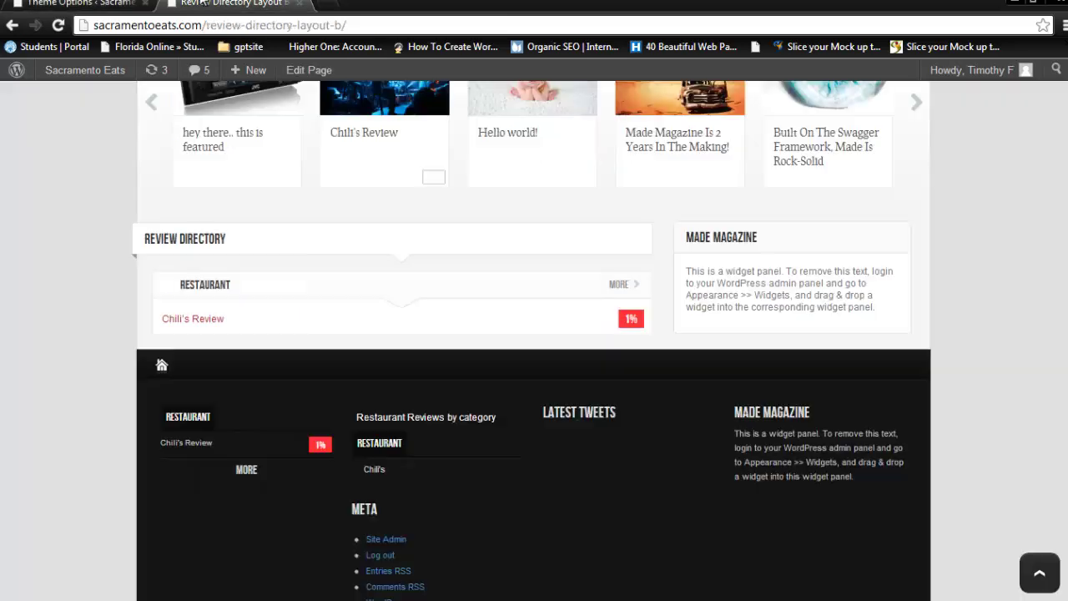
{"action": "scroll", "coordinate": [275, 233], "scroll_direction": "up", "scroll_amount": 4}
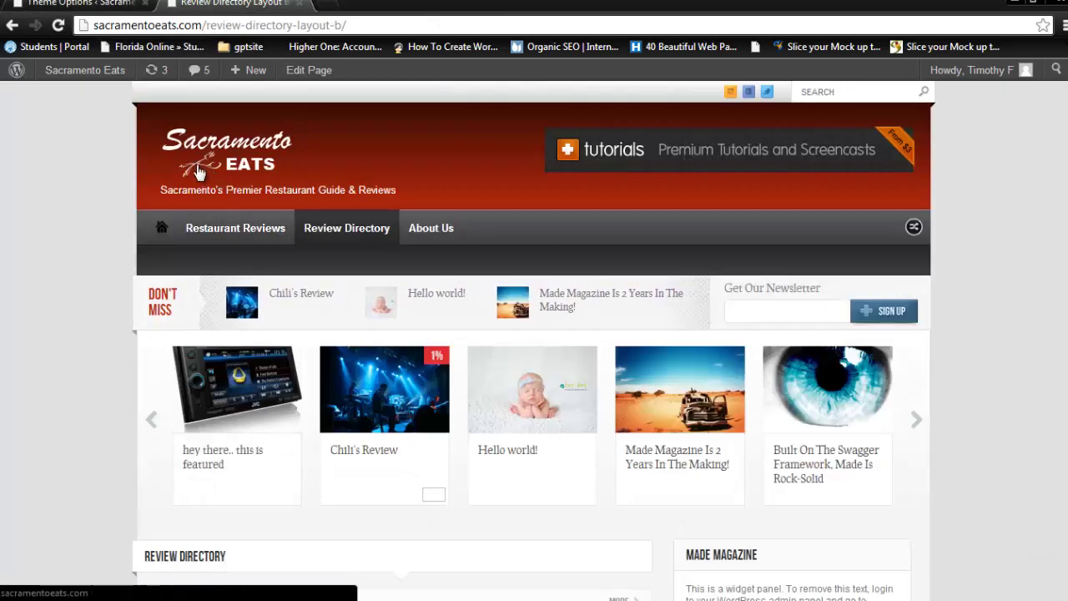
{"action": "key", "text": "ctrl+shift+Tab"}
Review the skin, color scheme, logo bar, responsive and Don't Miss Bar settings in the Miscellaneous theme options.
{"action": "scroll", "coordinate": [285, 350], "scroll_direction": "down", "scroll_amount": 2}
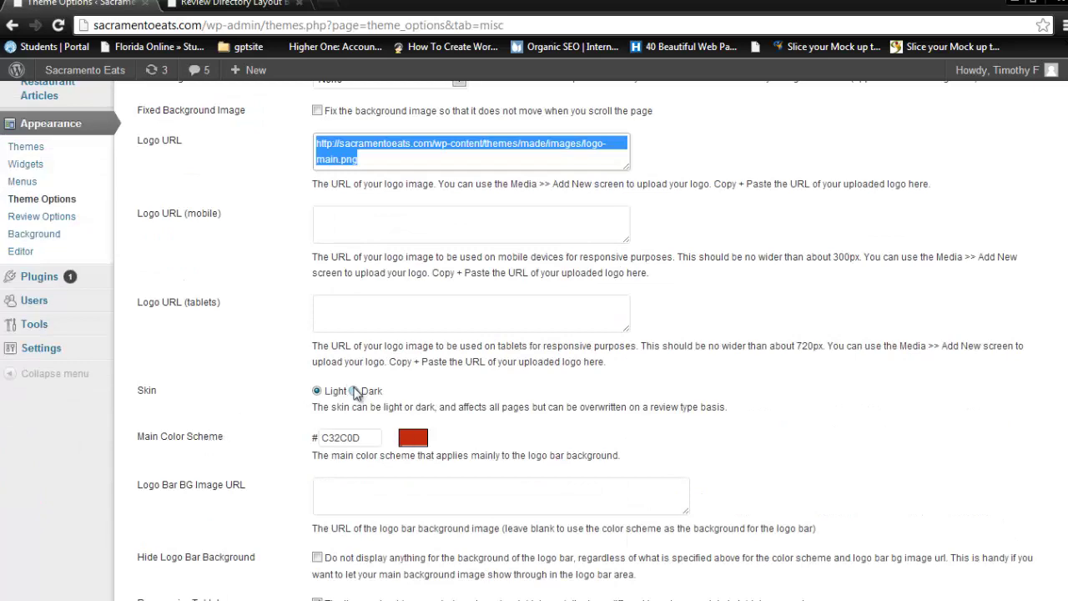
{"action": "scroll", "coordinate": [359, 395], "scroll_direction": "down", "scroll_amount": 4}
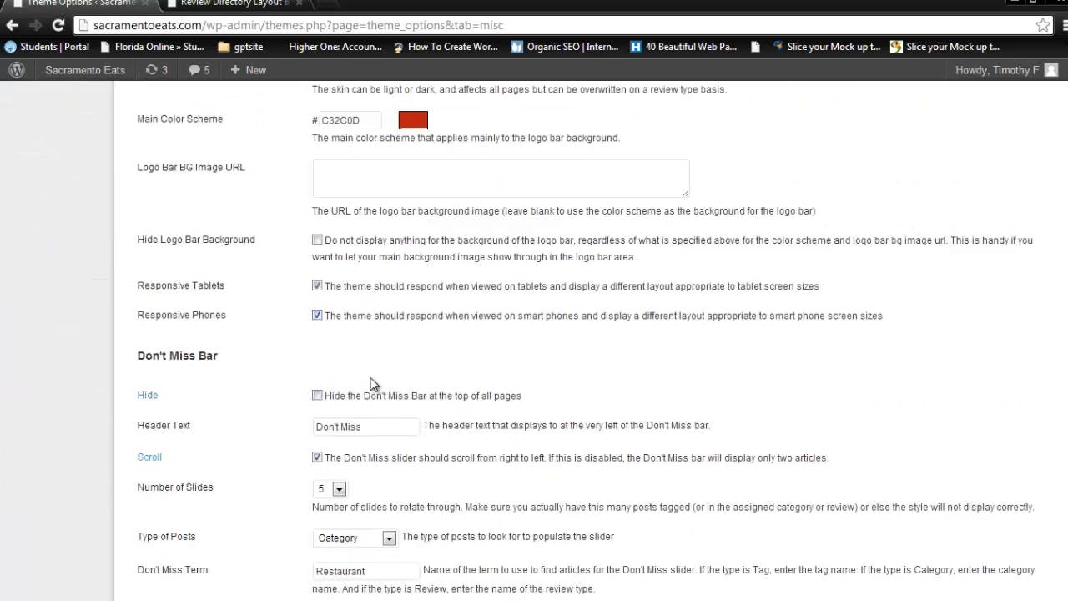
{"action": "scroll", "coordinate": [373, 383], "scroll_direction": "down", "scroll_amount": 2}
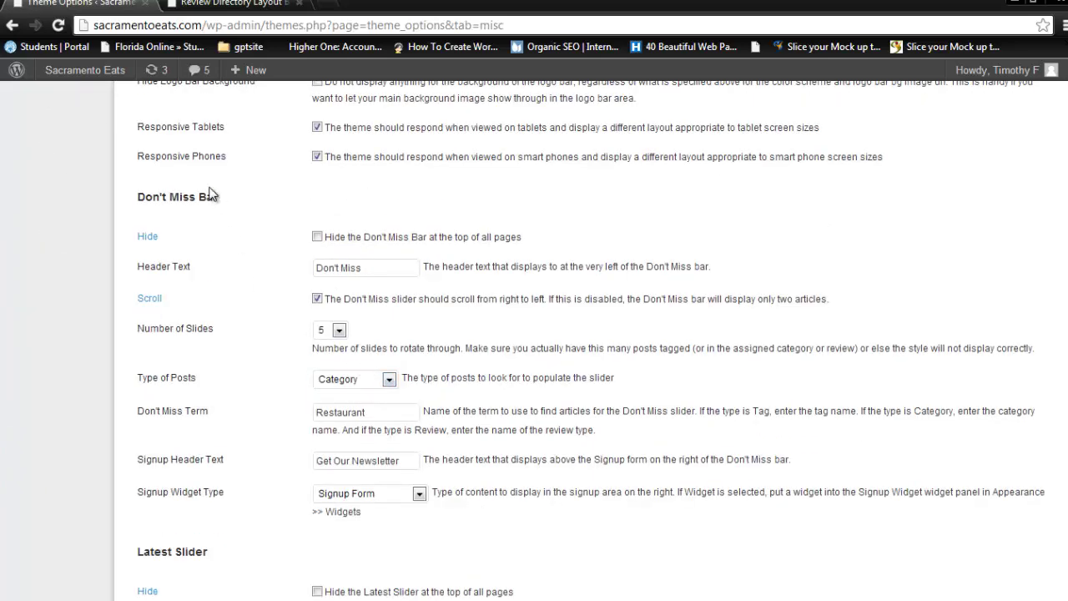
Review the Don't Miss Bar's Hide, Type of Posts and Don't Miss Term settings.
{"action": "left_click", "coordinate": [317, 236]}
{"action": "left_click", "coordinate": [389, 381]}
{"action": "left_click", "coordinate": [337, 408]}
{"action": "left_click_drag", "start_coordinate": [414, 412], "coordinate": [259, 413]}
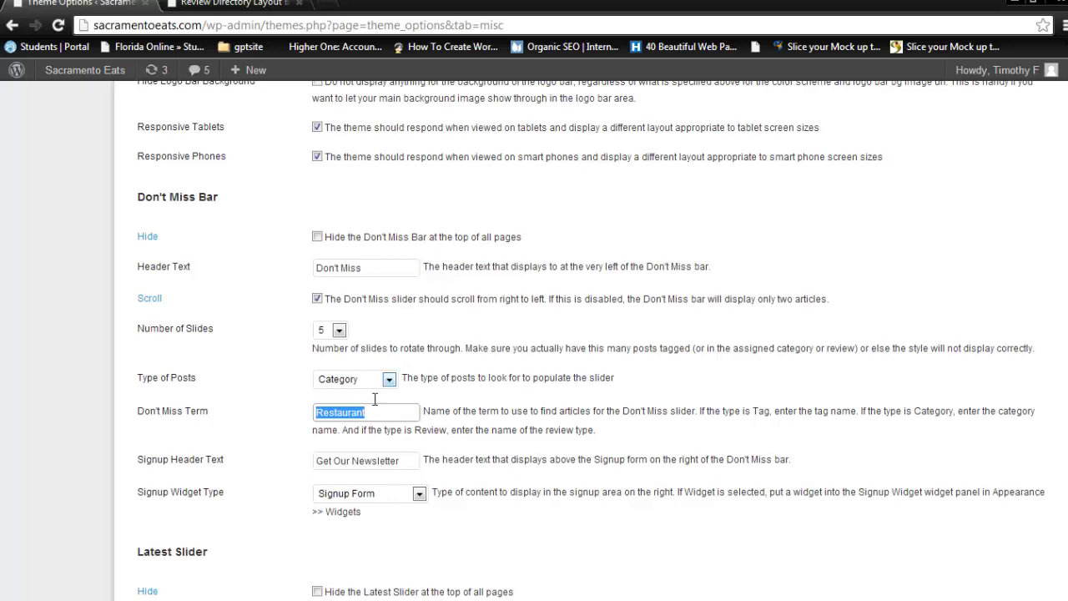
Replace the Don't Miss Bar's Signup Header Text with "x" and look at the newsletter signup area on the Review Directory page.
{"action": "left_click_drag", "start_coordinate": [408, 462], "coordinate": [308, 459]}
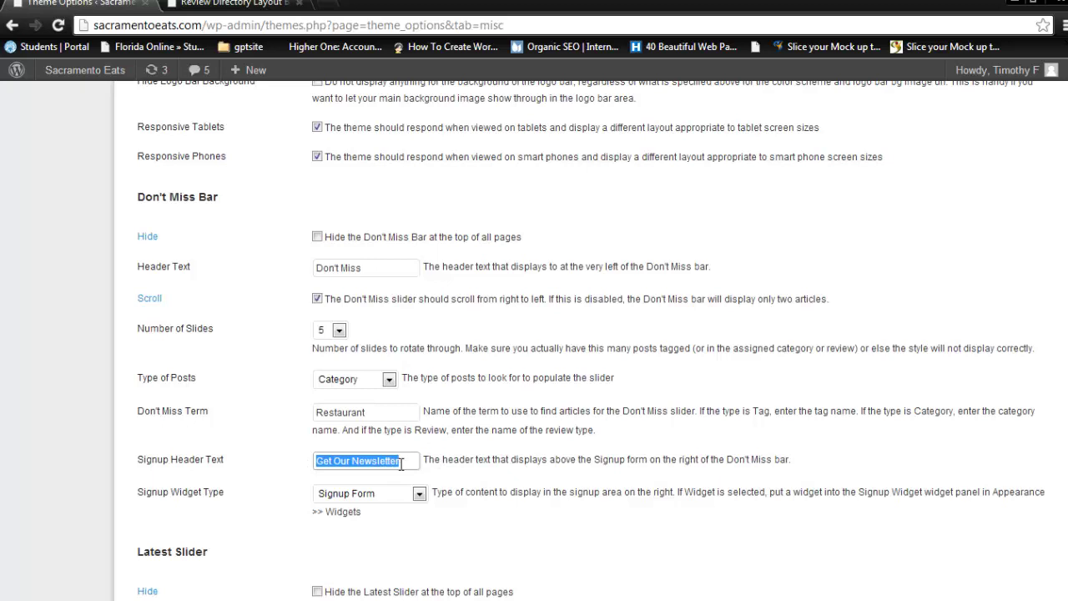
{"action": "type", "text": "x"}
{"action": "scroll", "coordinate": [309, 293], "scroll_direction": "down", "scroll_amount": 2}
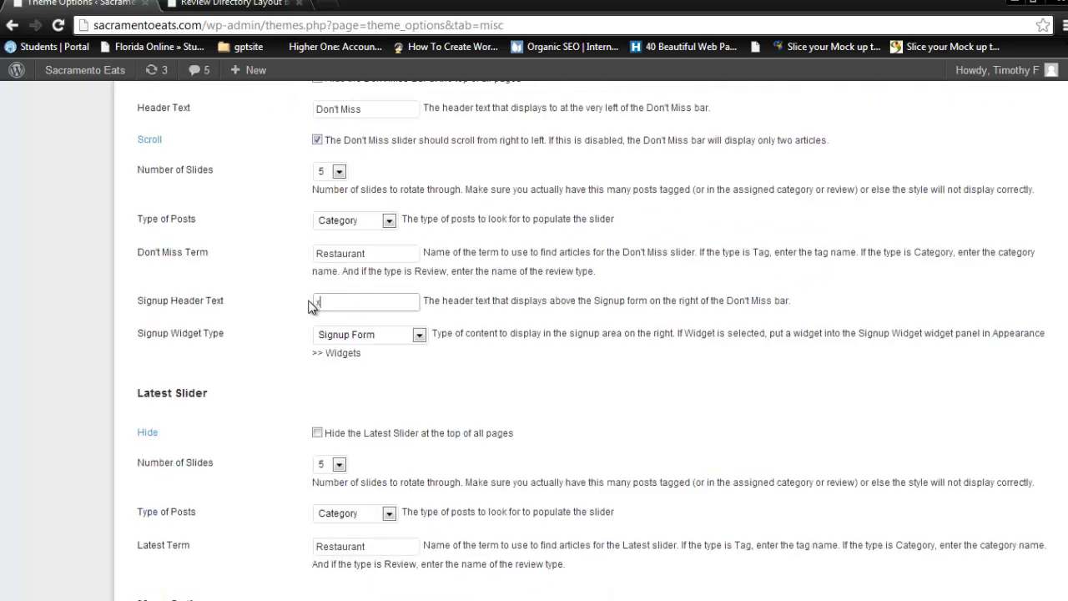
{"action": "scroll", "coordinate": [349, 299], "scroll_direction": "down", "scroll_amount": 1}
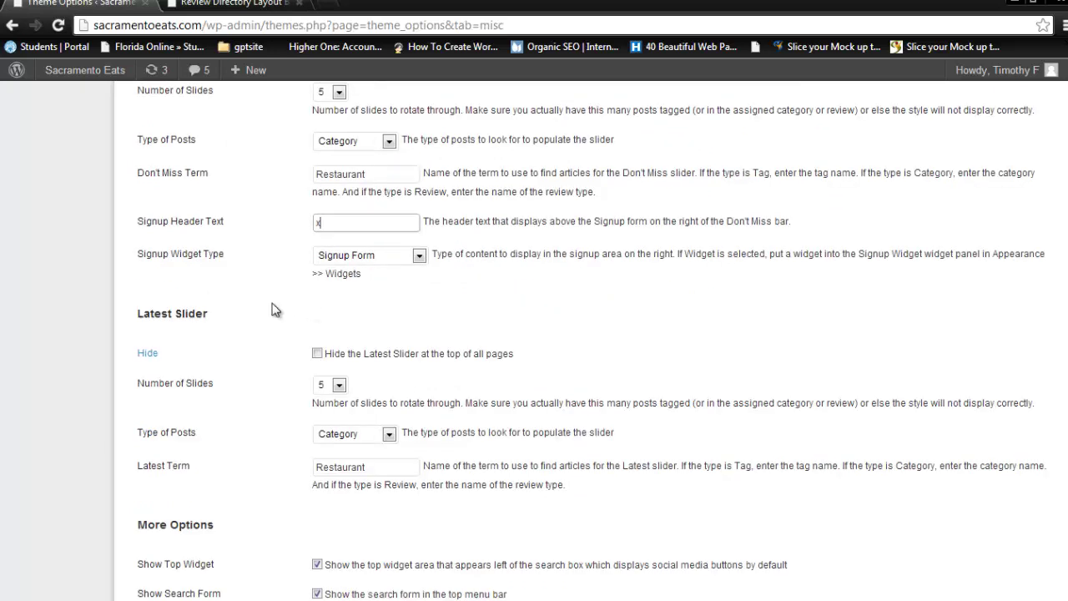
{"action": "key", "text": "ctrl+Tab"}
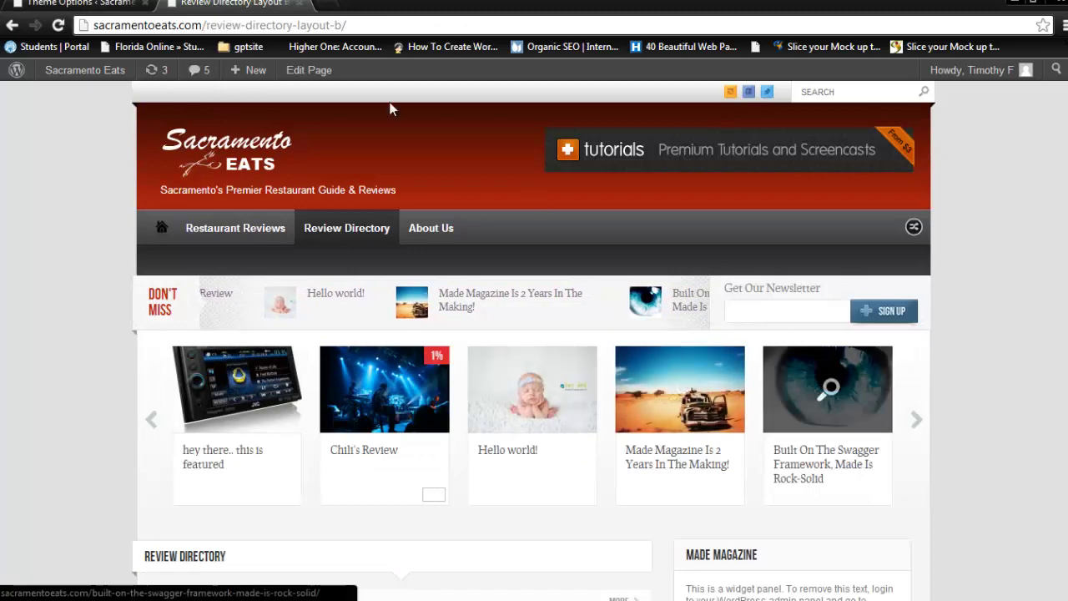
{"action": "left_click", "coordinate": [75, 4]}
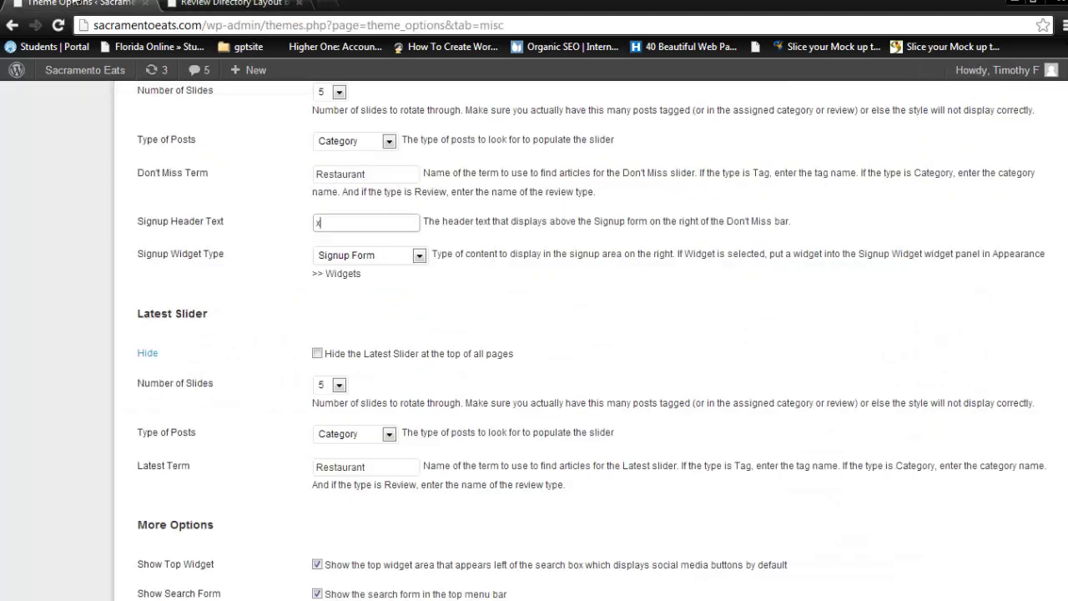
Examine the Latest Slider's slide count and term settings, compare them with the slider on the site, and skim More Options.
{"action": "left_click", "coordinate": [338, 386]}
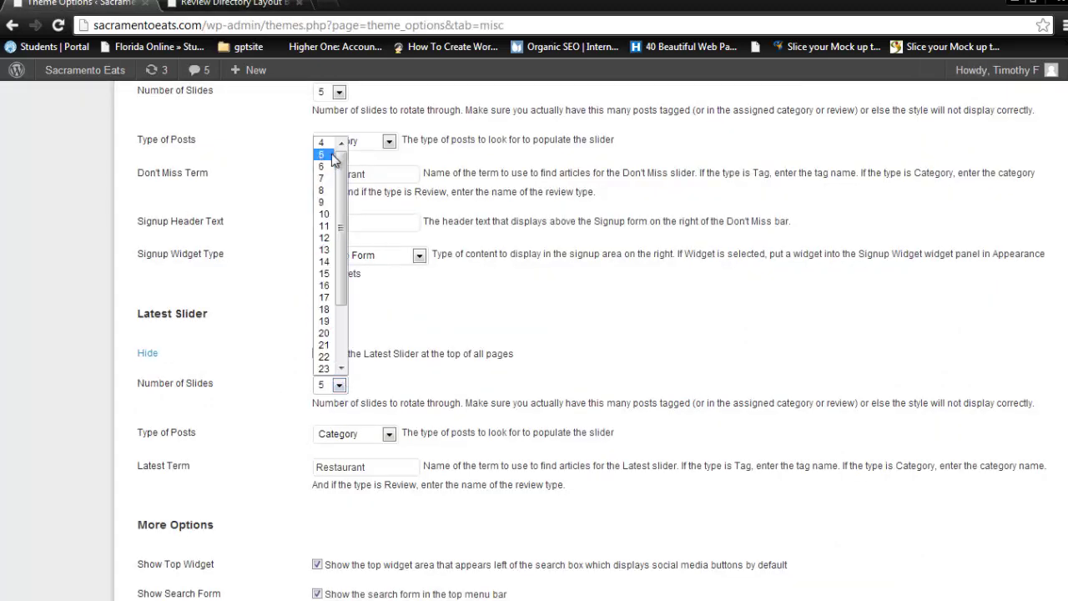
{"action": "left_click", "coordinate": [347, 349]}
{"action": "left_click", "coordinate": [340, 385]}
{"action": "left_click", "coordinate": [400, 398]}
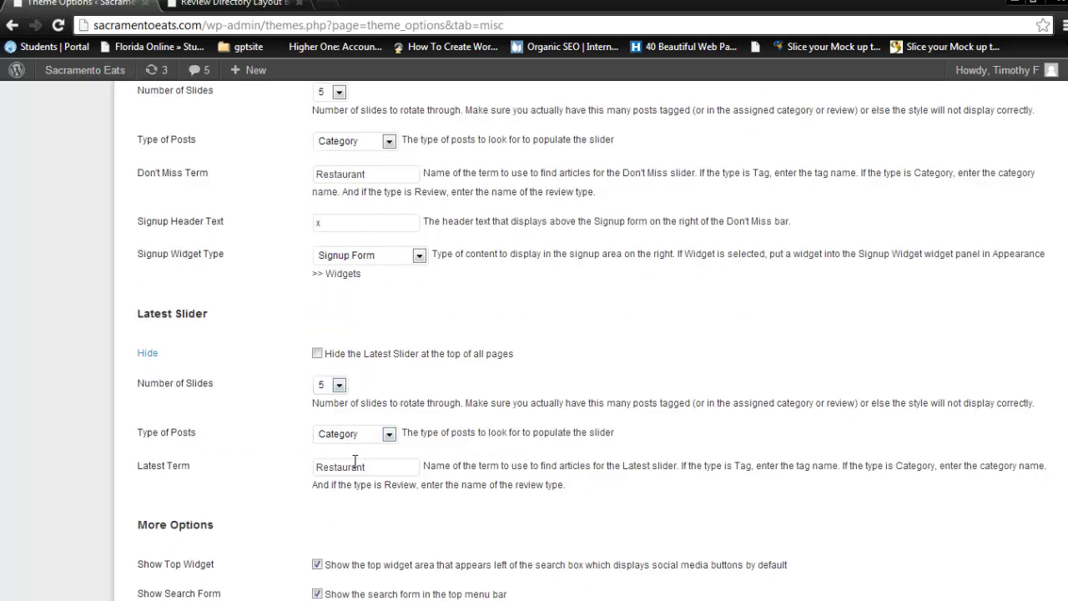
{"action": "left_click_drag", "start_coordinate": [373, 468], "coordinate": [267, 470]}
{"action": "left_click", "coordinate": [256, 3]}
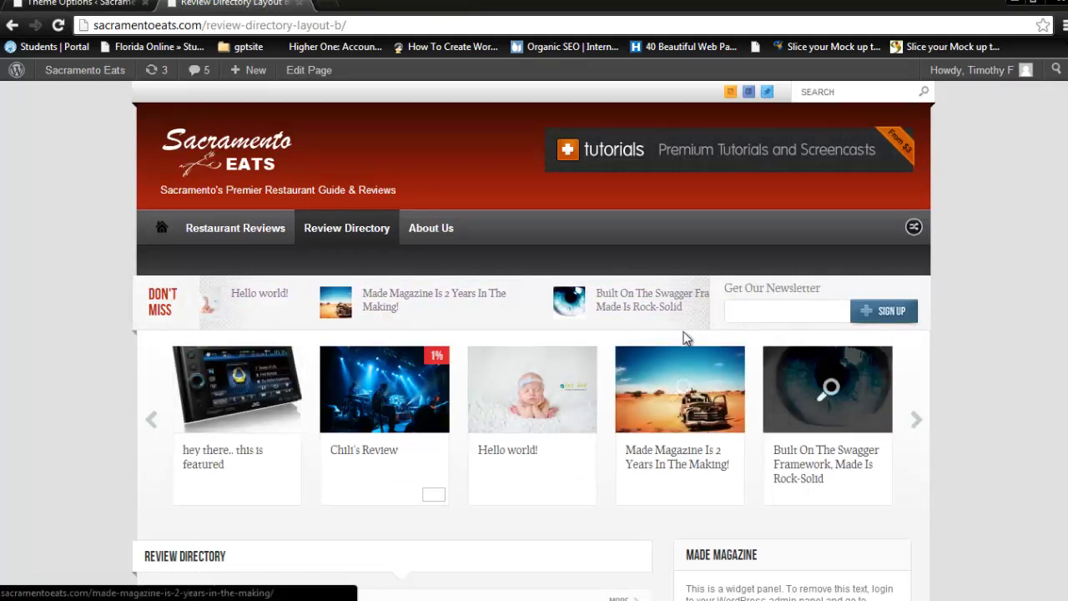
{"action": "key", "text": "ctrl+Tab"}
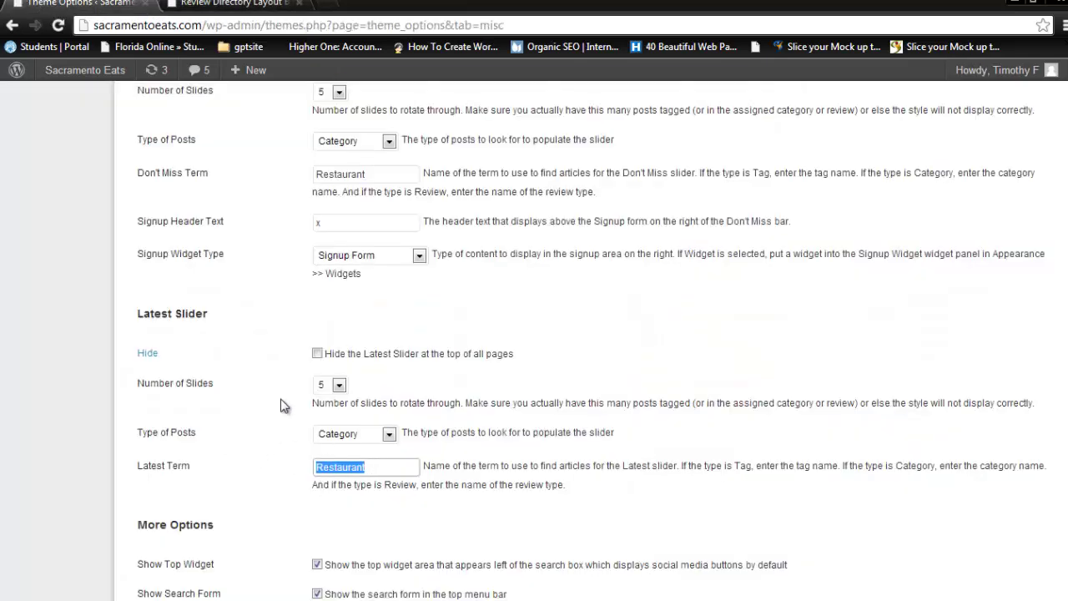
{"action": "scroll", "coordinate": [284, 406], "scroll_direction": "down", "scroll_amount": 2}
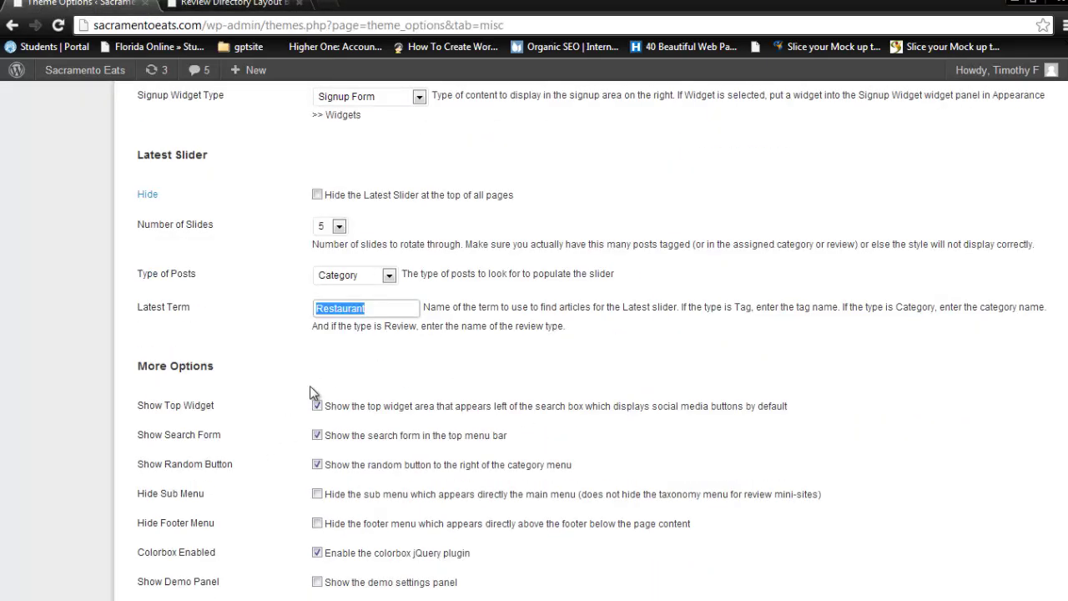
{"action": "scroll", "coordinate": [323, 377], "scroll_direction": "down", "scroll_amount": 1}
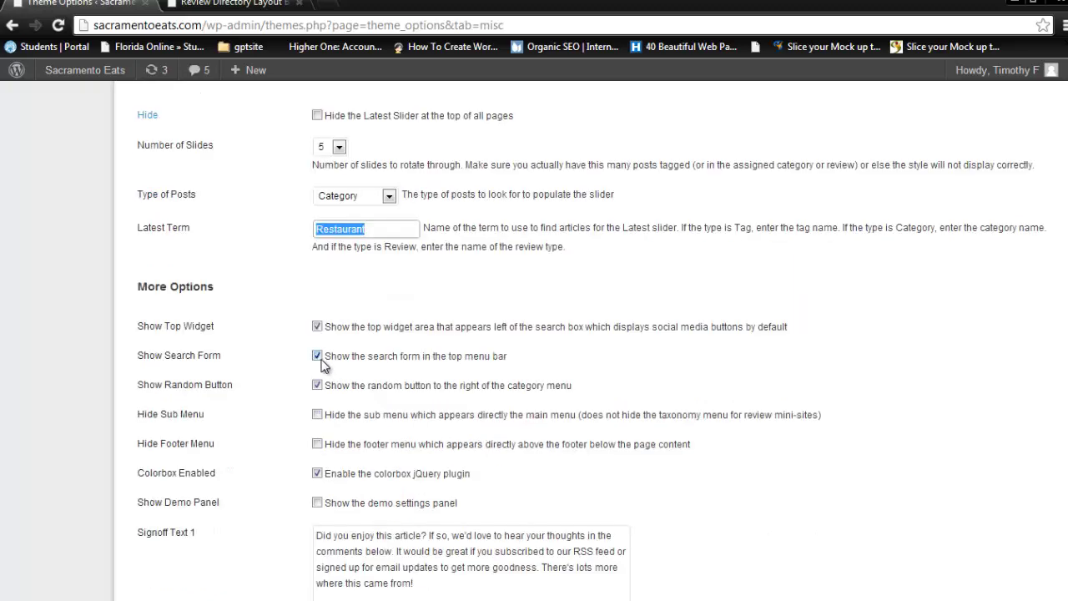
Open the site's list of posts and move the draft post "dsfsdaf" to the trash.
{"action": "scroll", "coordinate": [322, 362], "scroll_direction": "up", "scroll_amount": 6}
{"action": "scroll", "coordinate": [290, 316], "scroll_direction": "up", "scroll_amount": 8}
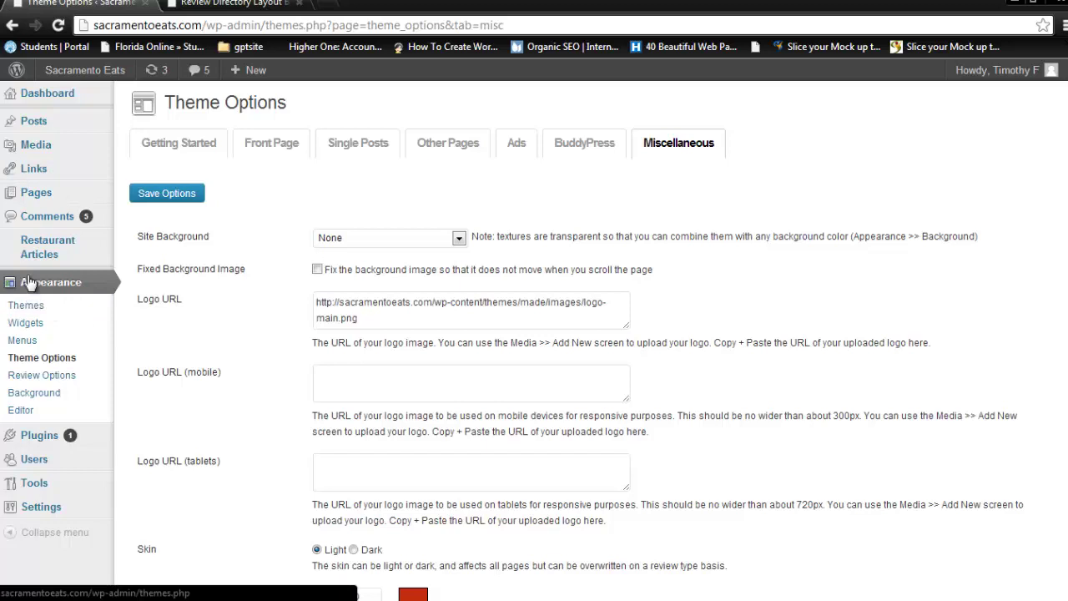
{"action": "mouse_move", "coordinate": [29, 264]}
{"action": "left_click", "coordinate": [32, 124]}
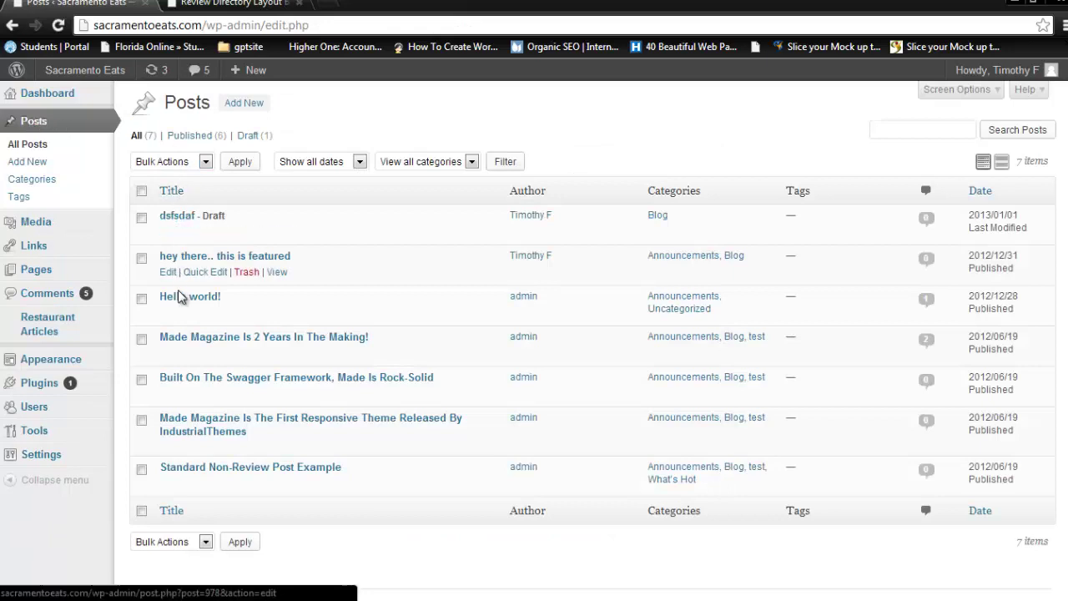
{"action": "left_click", "coordinate": [245, 237]}
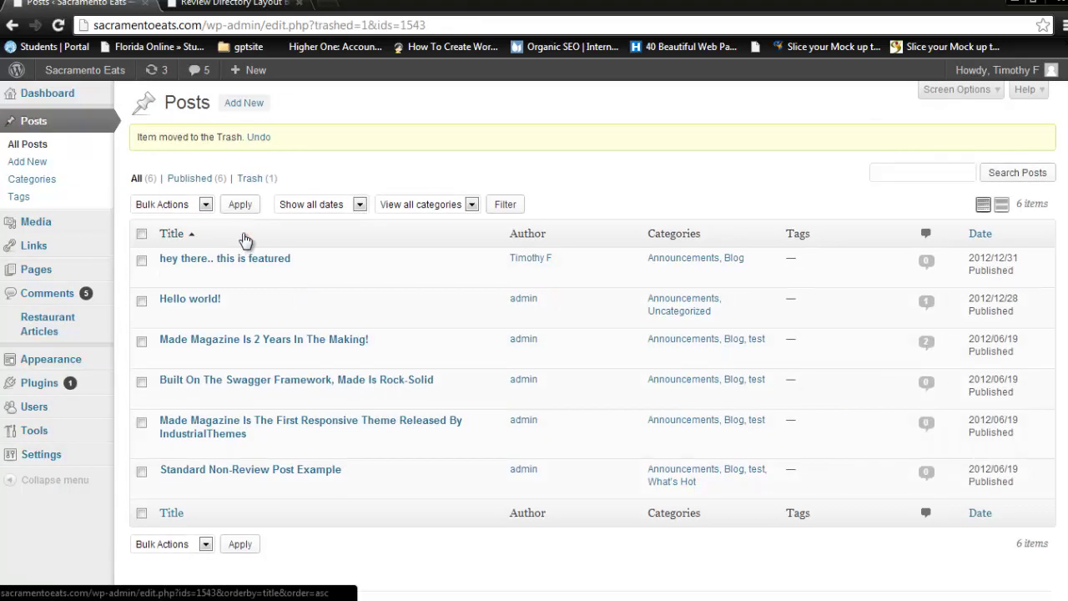
Start a new post titled "type the post name here" with the placeholder body text "tetaestasetsafsdf".
{"action": "left_click", "coordinate": [240, 107]}
{"action": "mouse_move", "coordinate": [232, 87]}
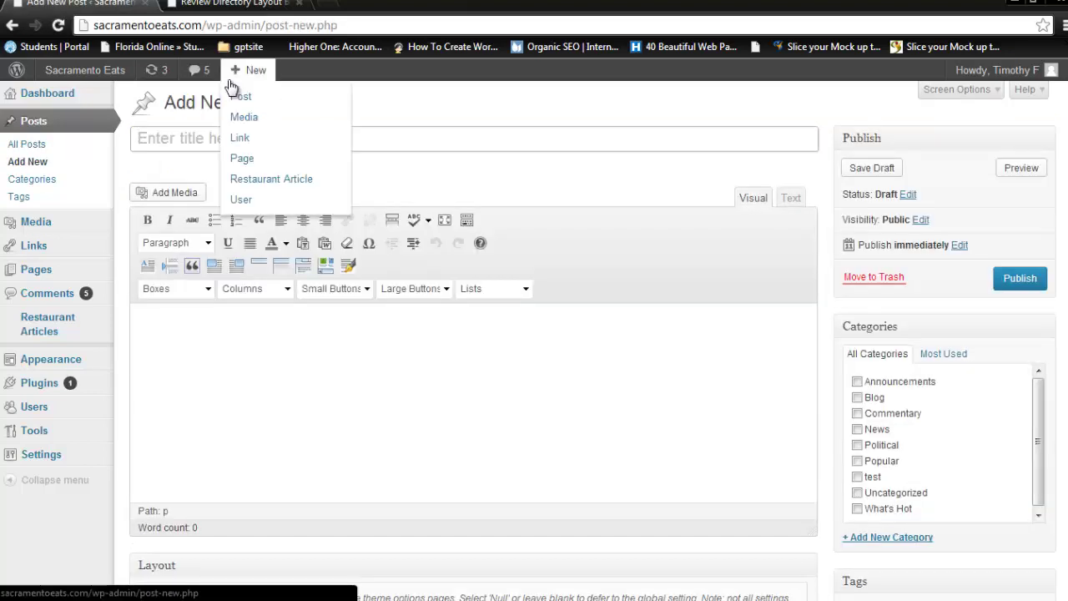
{"action": "type", "text": "type the pos"}
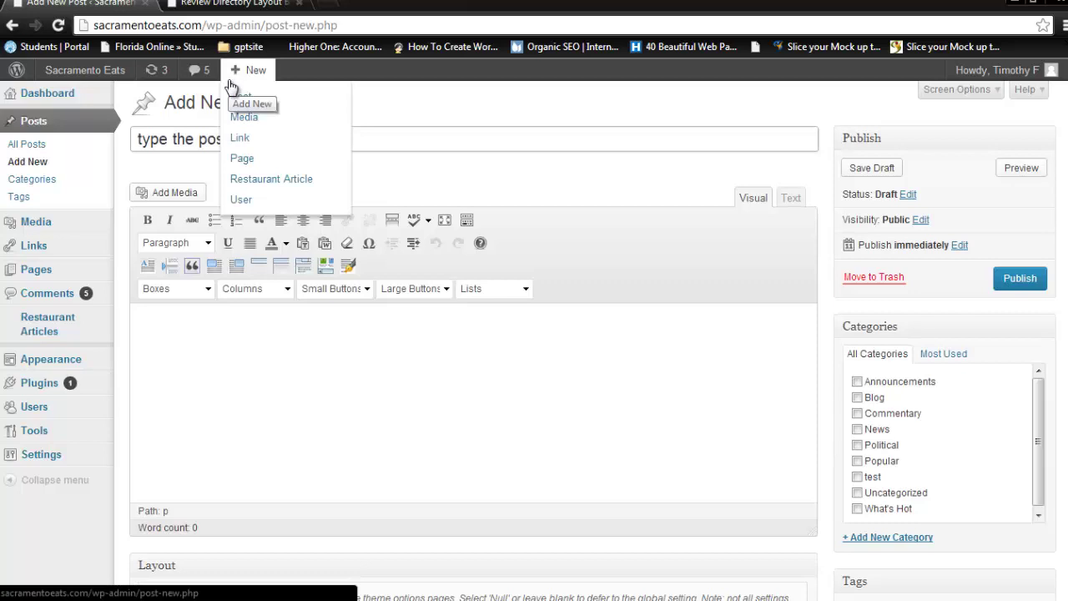
{"action": "type", "text": "t name here"}
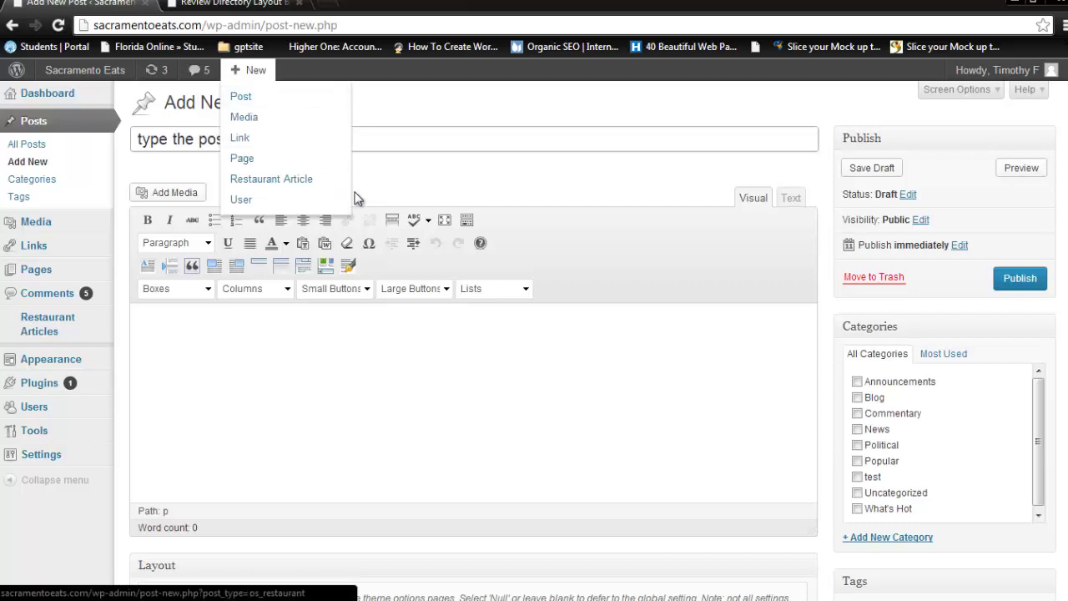
{"action": "left_click", "coordinate": [232, 391]}
{"action": "type", "text": "tetaestasetsafsdf"}
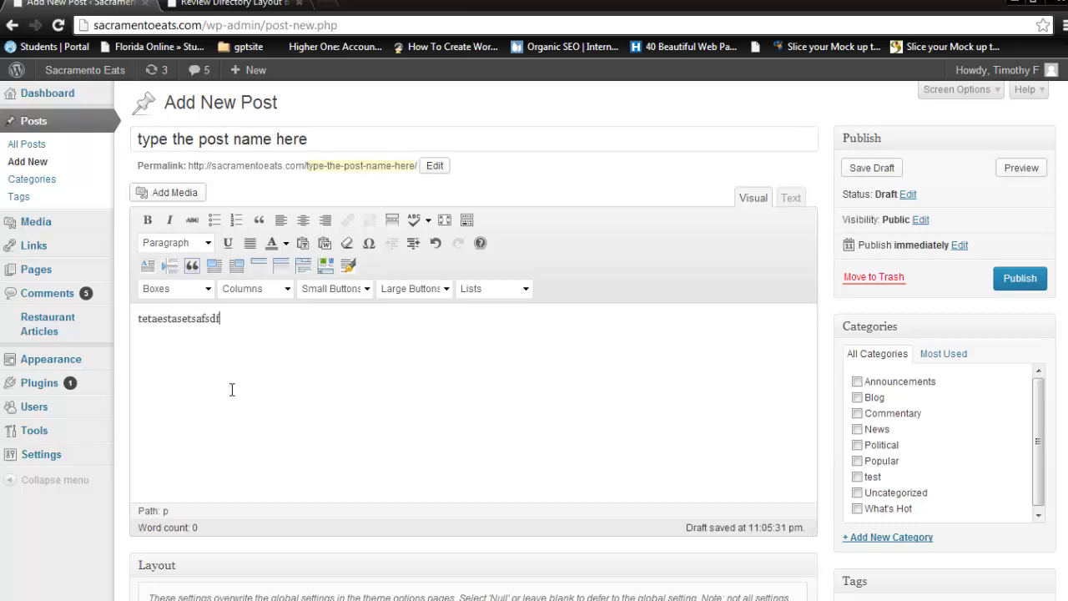
Set both the Don't Miss and Latest layout options of the new post to Show.
{"action": "scroll", "coordinate": [232, 389], "scroll_direction": "down", "scroll_amount": 3}
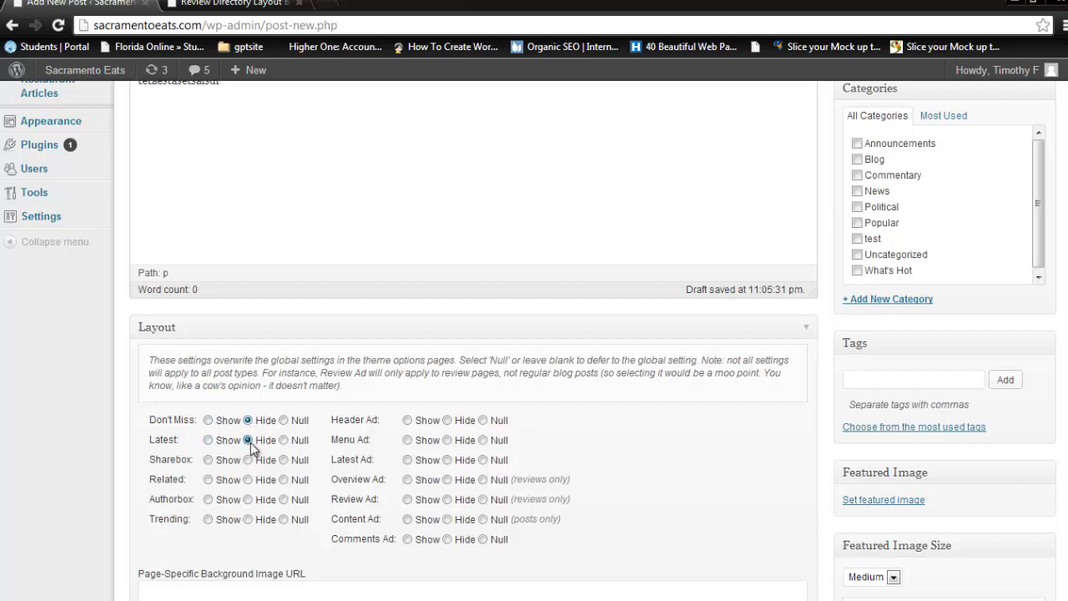
{"action": "left_click", "coordinate": [209, 420]}
{"action": "left_click", "coordinate": [209, 440]}
Assign the new post to the Blog category and publish it.
{"action": "scroll", "coordinate": [306, 389], "scroll_direction": "up", "scroll_amount": 2}
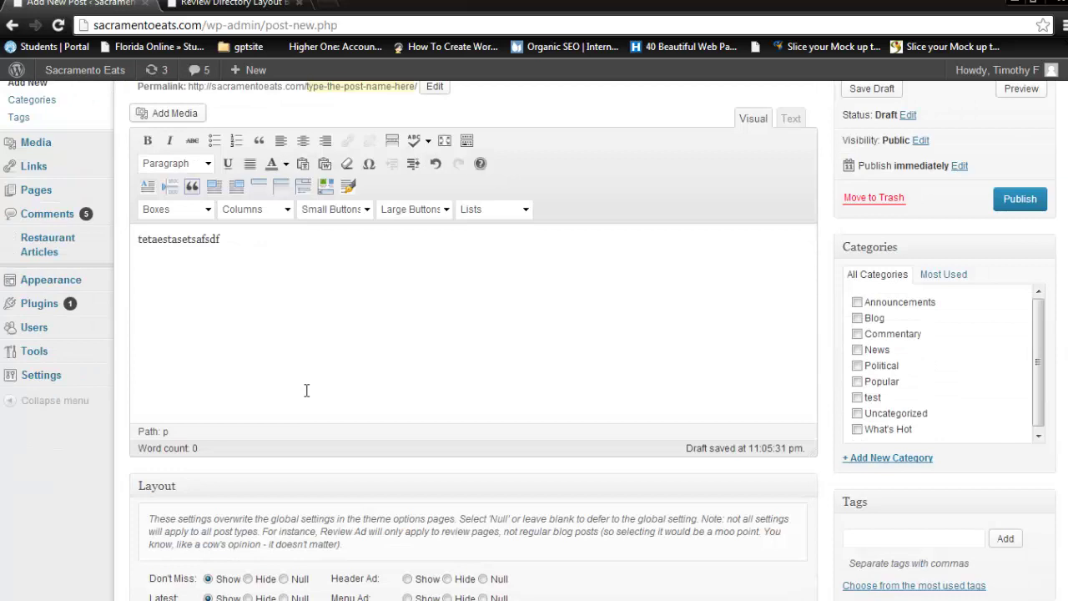
{"action": "scroll", "coordinate": [307, 390], "scroll_direction": "up", "scroll_amount": 1}
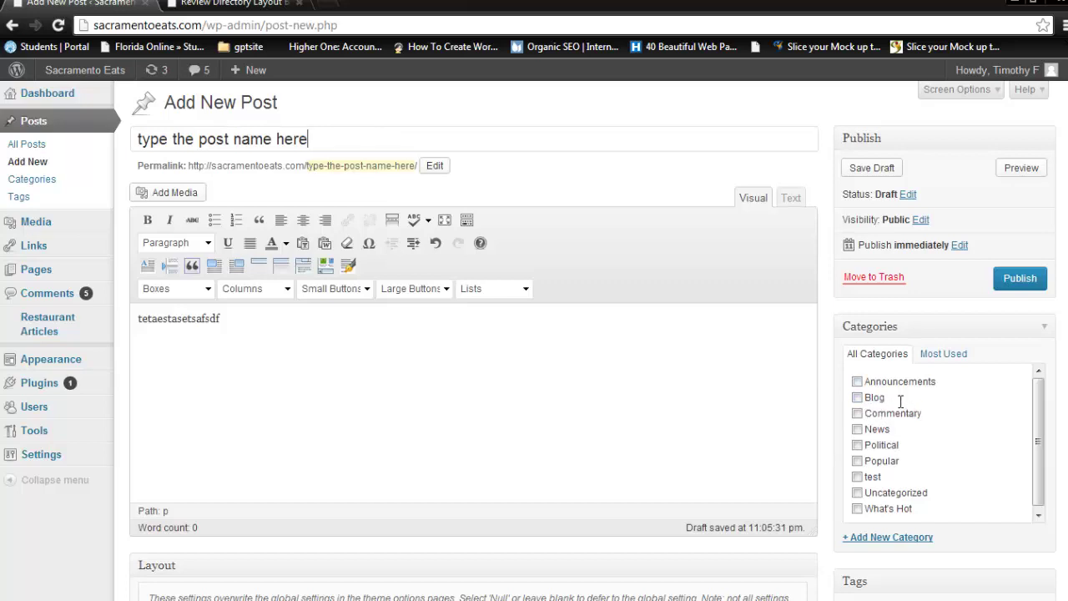
{"action": "double_click", "coordinate": [873, 399]}
{"action": "left_click", "coordinate": [857, 398]}
{"action": "scroll", "coordinate": [1006, 367], "scroll_direction": "down", "scroll_amount": 1}
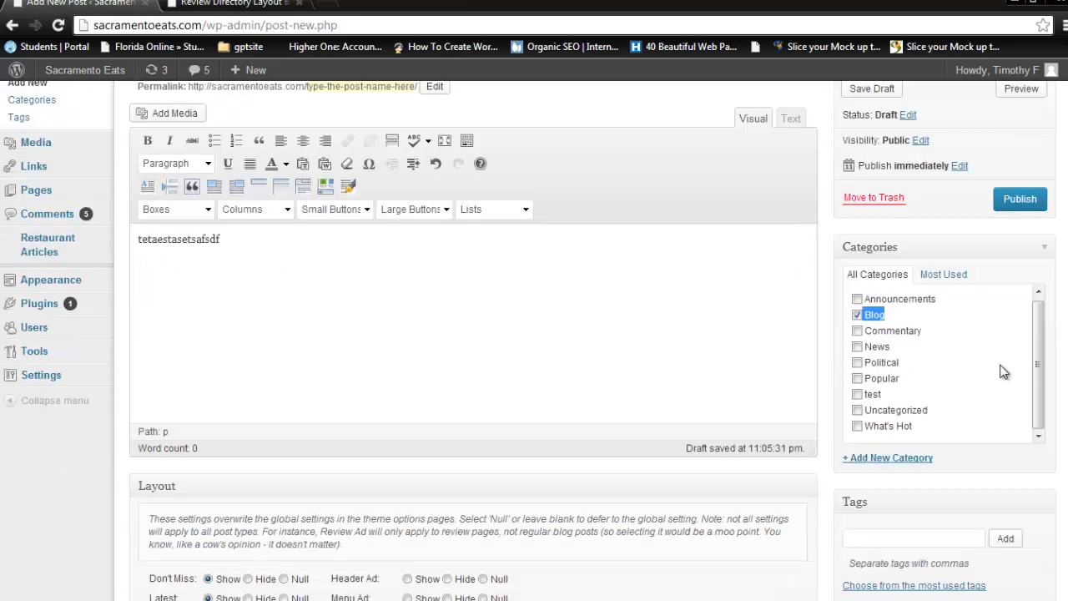
{"action": "scroll", "coordinate": [1003, 372], "scroll_direction": "down", "scroll_amount": 3}
{"action": "scroll", "coordinate": [1004, 372], "scroll_direction": "up", "scroll_amount": 4}
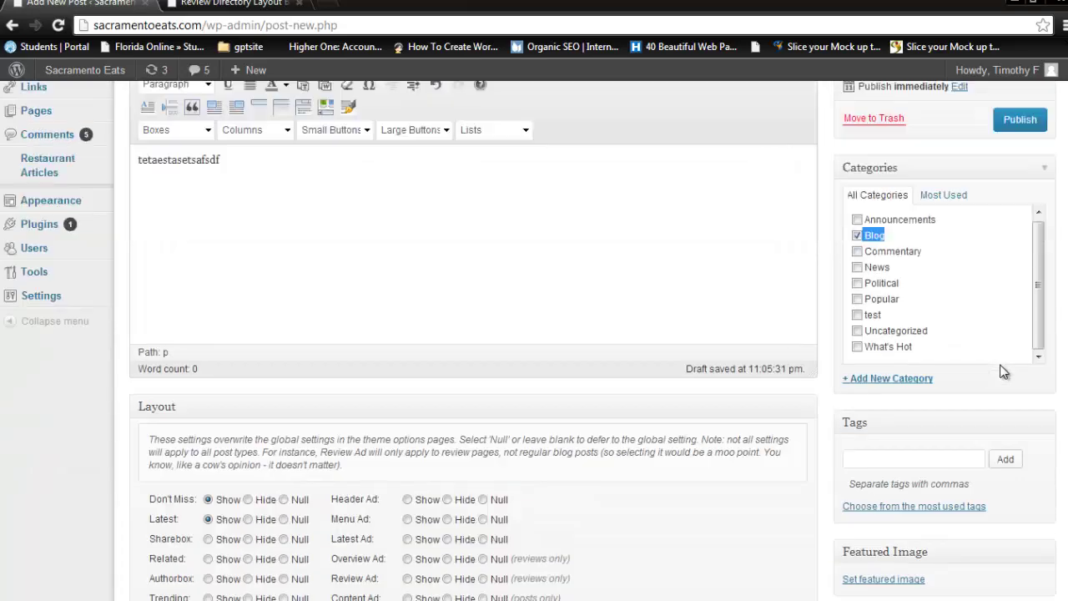
{"action": "left_click", "coordinate": [1020, 280]}
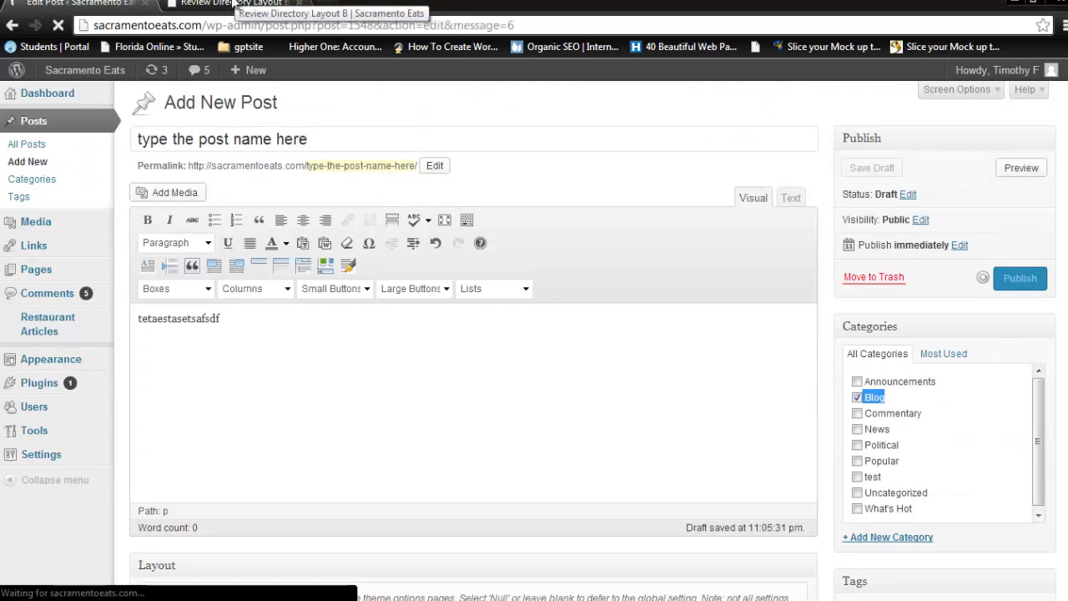
Reload the site's Review Directory page and check the Don't Miss bar and latest slider for the new post.
{"action": "left_click", "coordinate": [233, 5]}
{"action": "left_click", "coordinate": [198, 18]}
{"action": "key", "text": "Return"}
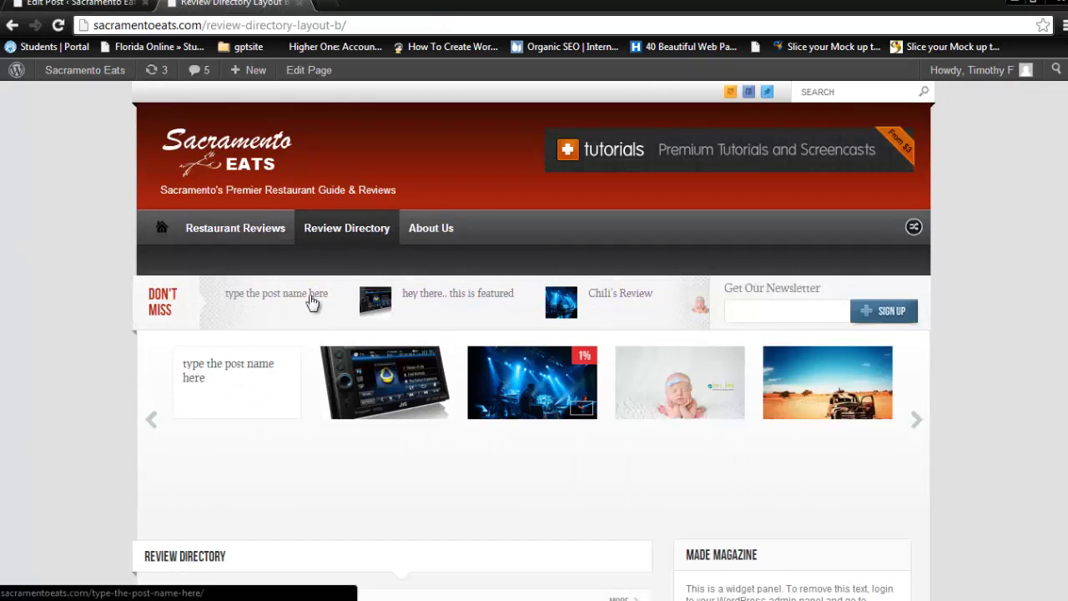
Return to editing the published post and open its featured image selection.
{"action": "key", "text": "ctrl+shift+Tab"}
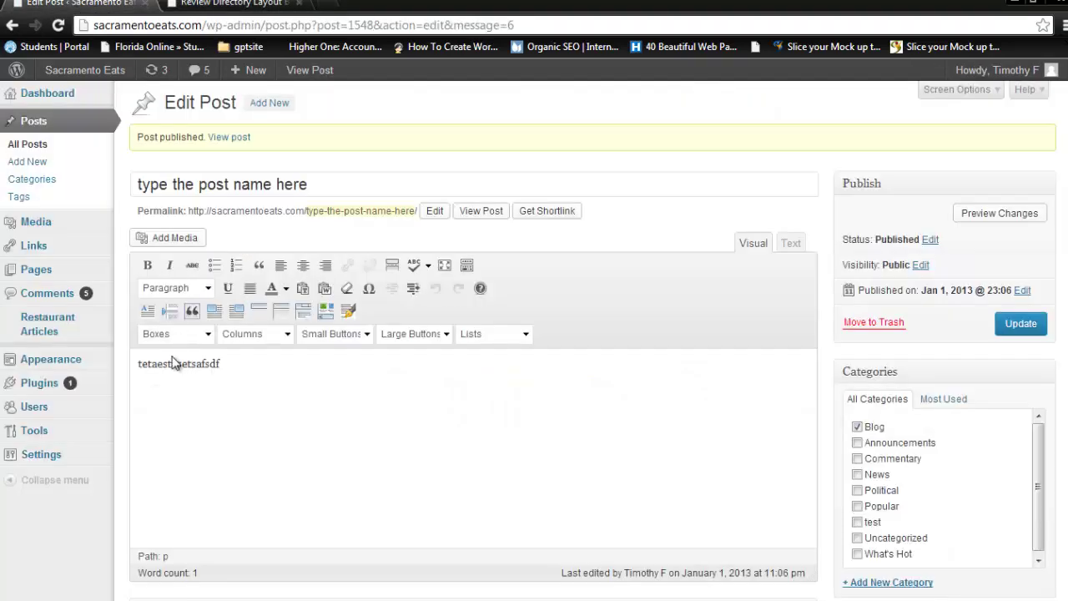
{"action": "scroll", "coordinate": [644, 446], "scroll_direction": "down", "scroll_amount": 5}
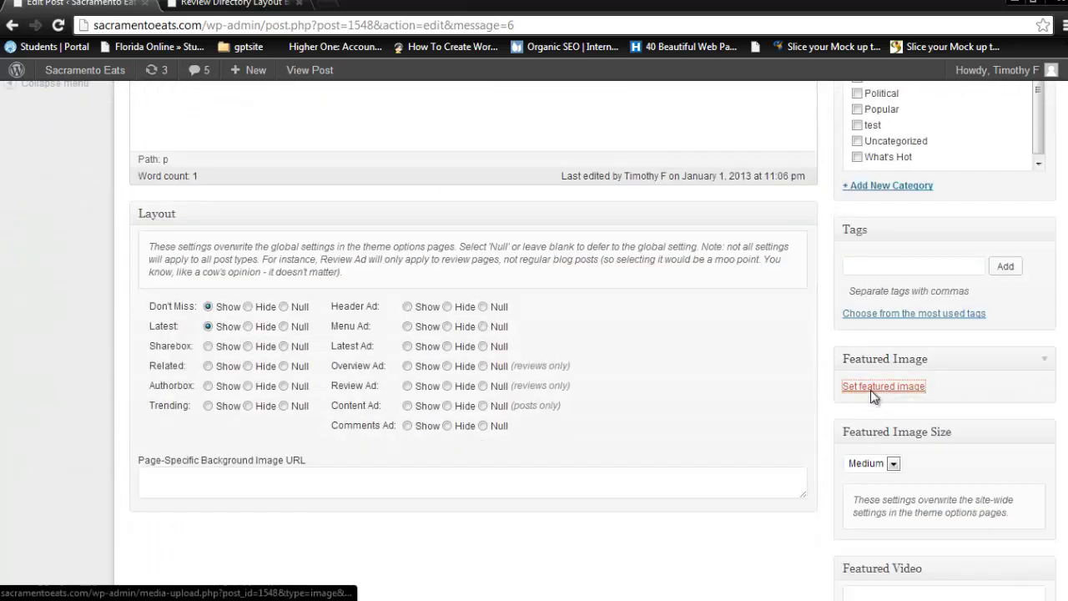
{"action": "left_click", "coordinate": [874, 386]}
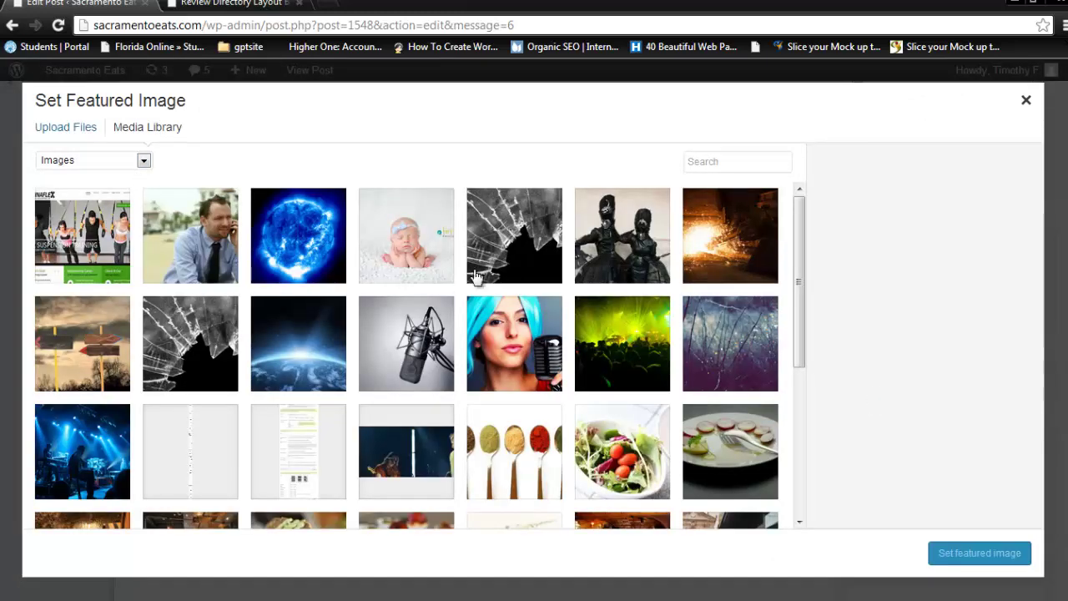
{"action": "left_click", "coordinate": [57, 131]}
{"action": "left_click", "coordinate": [534, 364]}
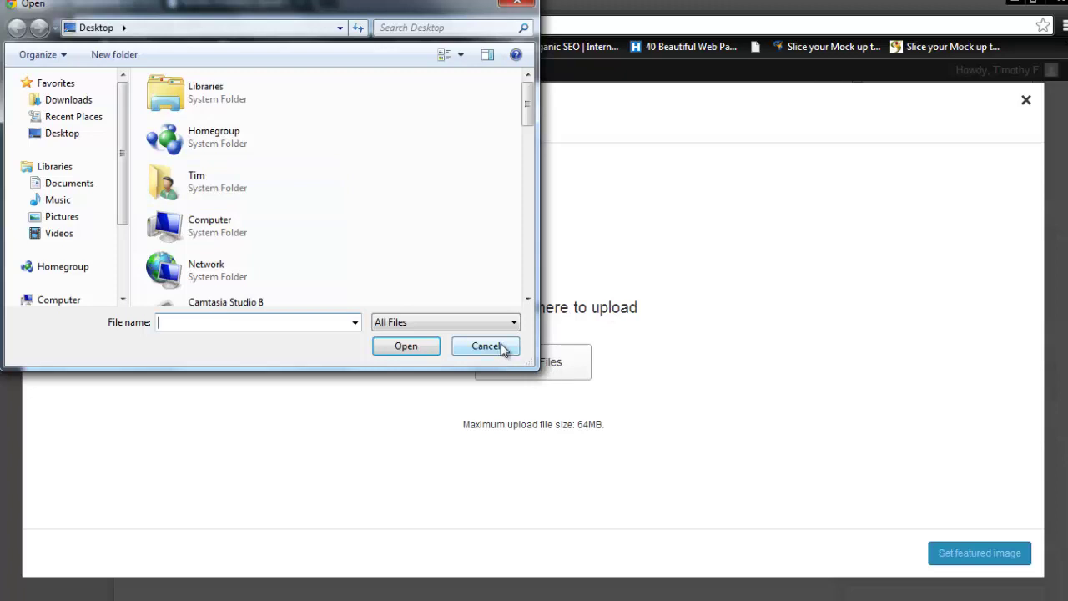
{"action": "left_click", "coordinate": [503, 349]}
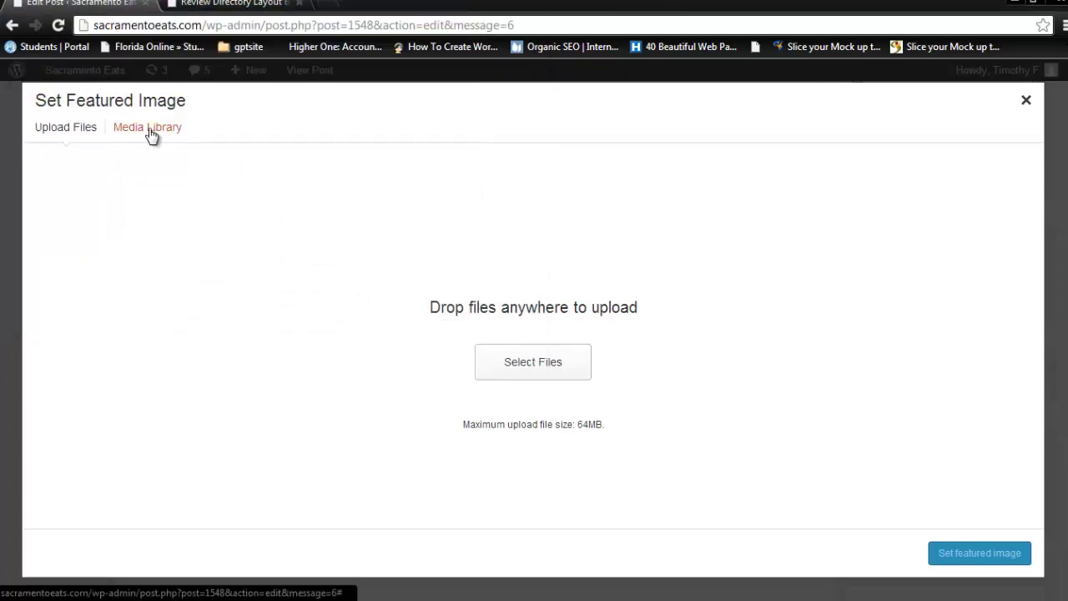
Set the media library photo of the man in a blue shirt talking on a phone as the post's featured image.
{"action": "left_click", "coordinate": [151, 135]}
{"action": "left_click", "coordinate": [401, 227]}
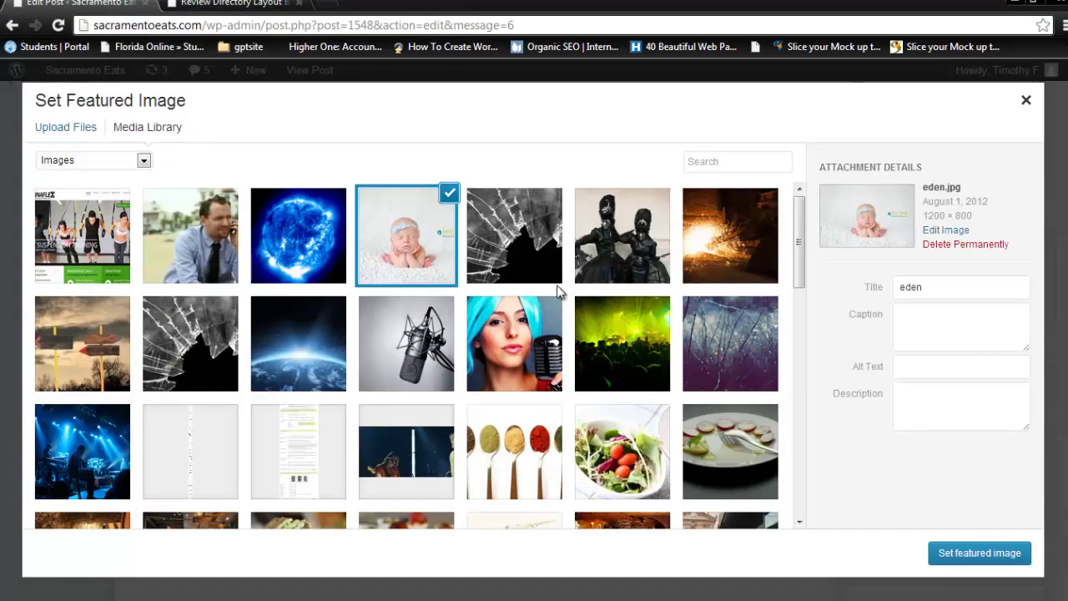
{"action": "scroll", "coordinate": [167, 297], "scroll_direction": "down", "scroll_amount": 2}
{"action": "scroll", "coordinate": [192, 242], "scroll_direction": "up", "scroll_amount": 2}
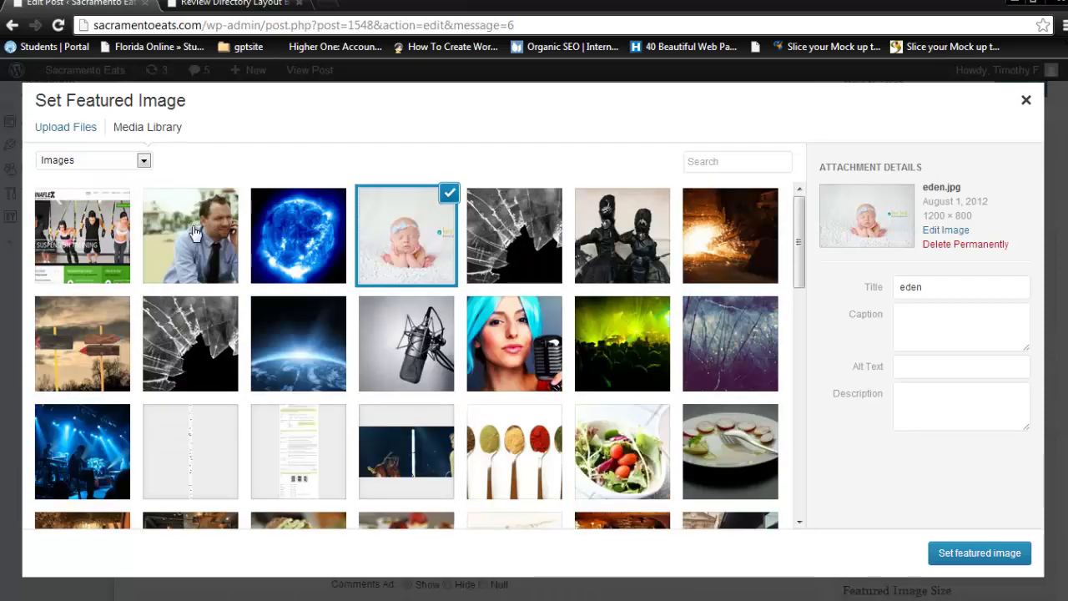
{"action": "left_click", "coordinate": [194, 232]}
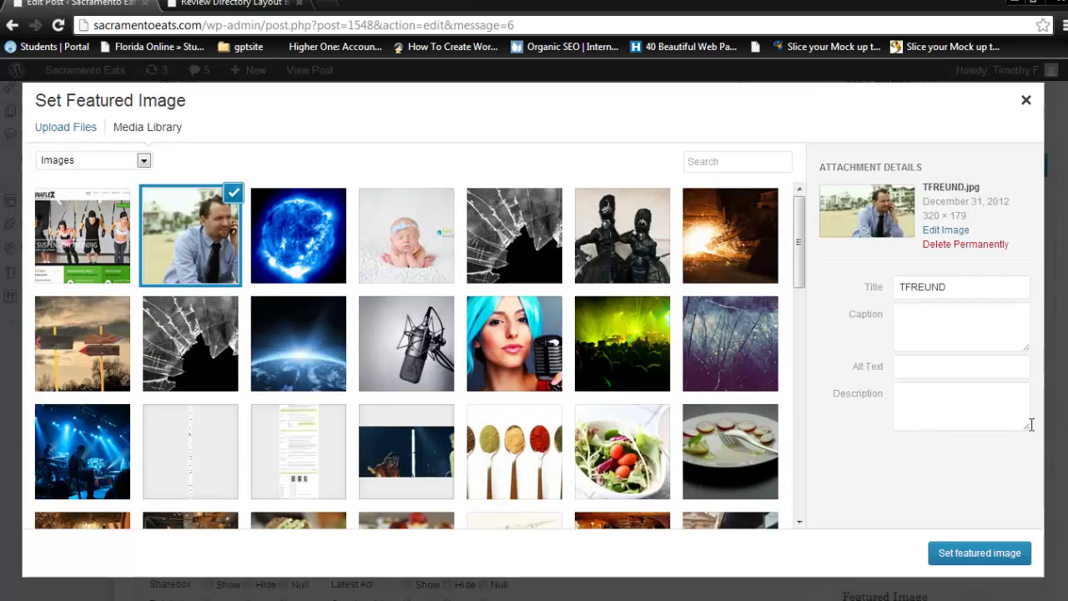
{"action": "left_click", "coordinate": [988, 552]}
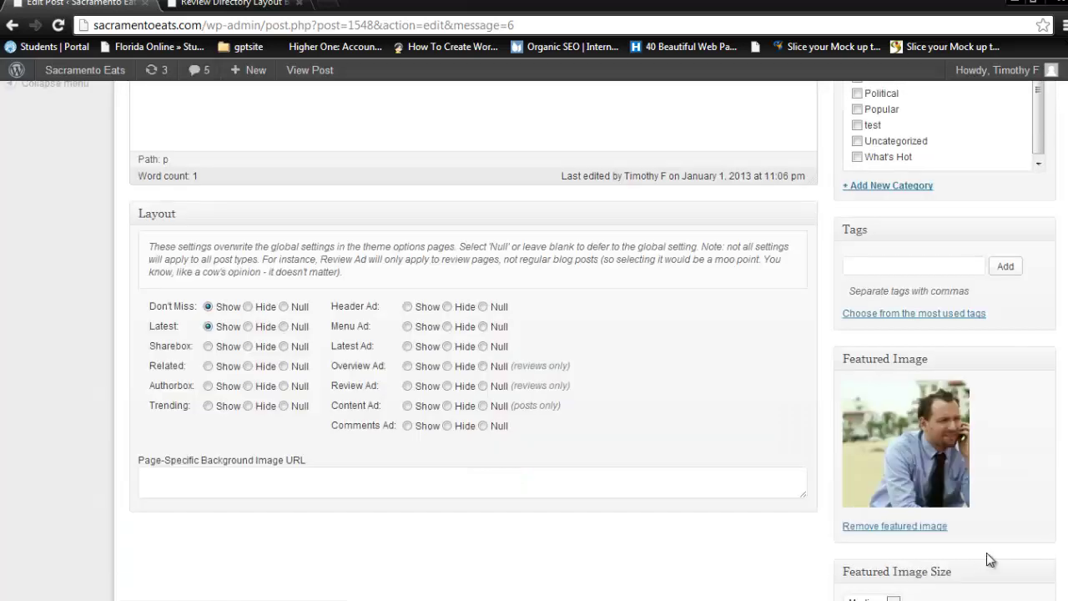
Update the post with its featured image and reload the Review Directory page to check the image in the sliders.
{"action": "scroll", "coordinate": [951, 430], "scroll_direction": "up", "scroll_amount": 5}
{"action": "left_click", "coordinate": [1032, 327]}
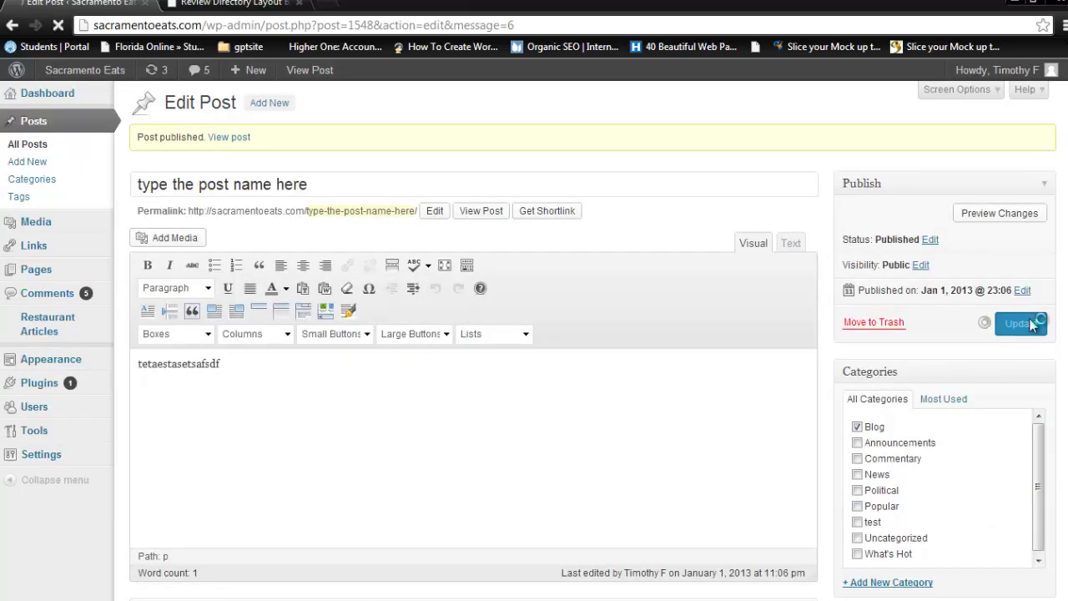
{"action": "left_click", "coordinate": [241, 4]}
{"action": "left_click", "coordinate": [250, 26]}
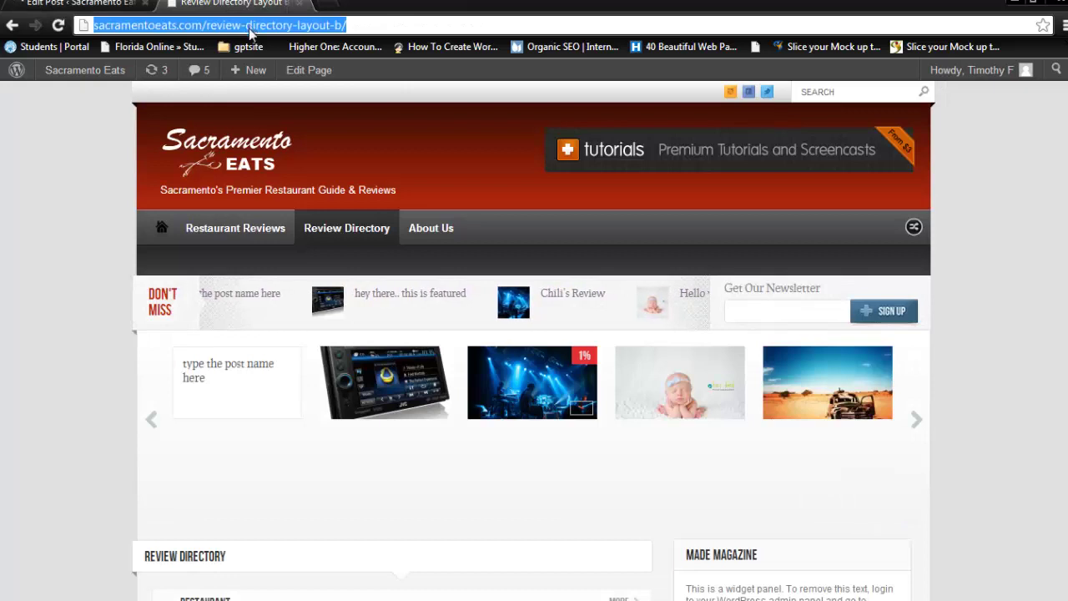
{"action": "key", "text": "Return"}
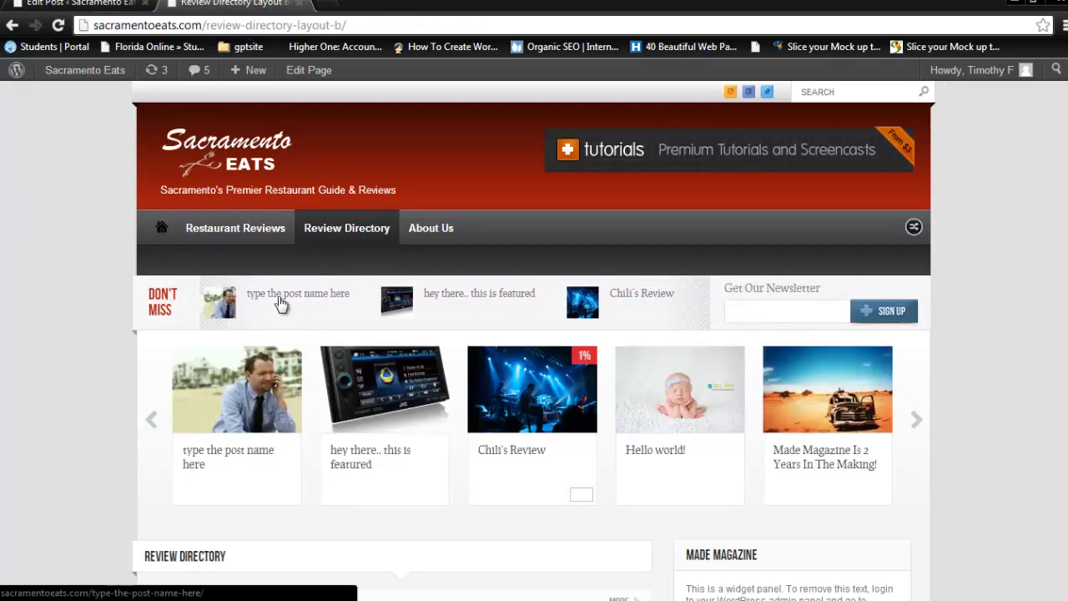
Open the new post from the Don't Miss bar and examine its title, image, body text, author box and related posts.
{"action": "left_click", "coordinate": [255, 298]}
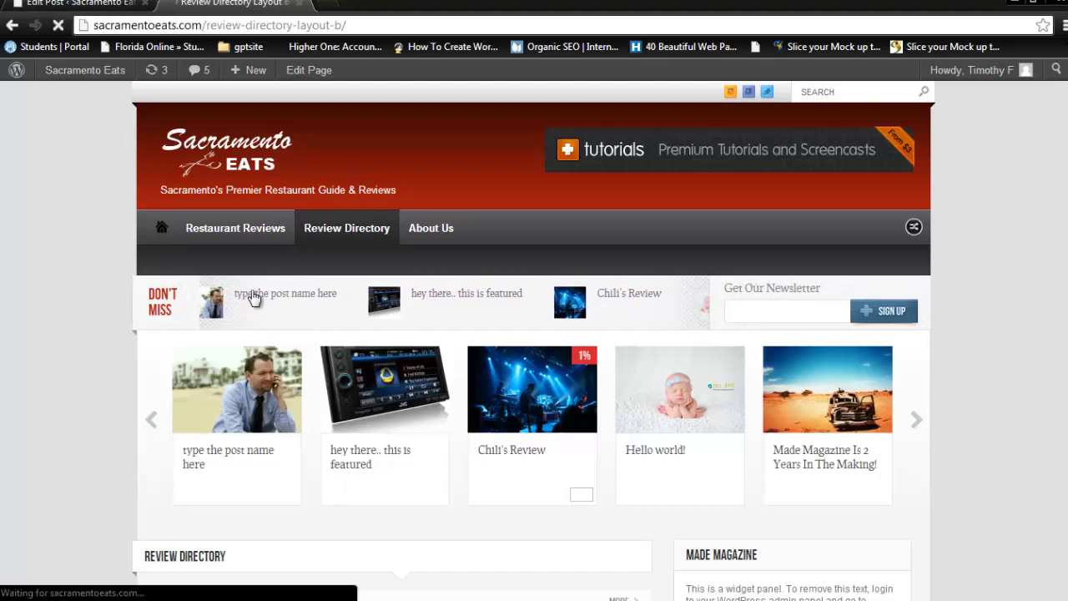
{"action": "scroll", "coordinate": [367, 400], "scroll_direction": "down", "scroll_amount": 2}
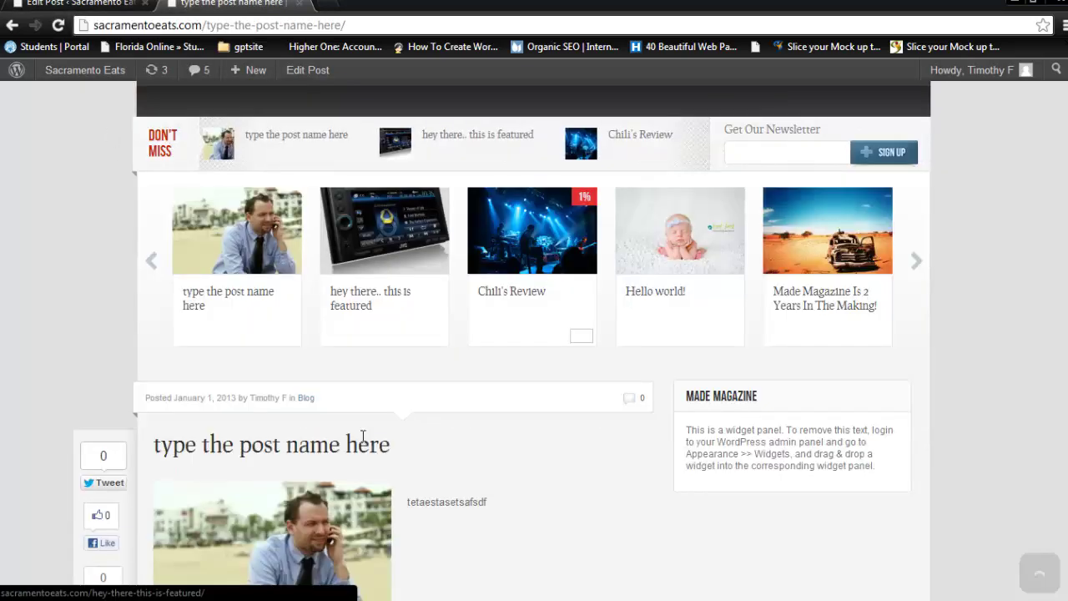
{"action": "scroll", "coordinate": [363, 436], "scroll_direction": "down", "scroll_amount": 1}
{"action": "left_click_drag", "start_coordinate": [398, 367], "coordinate": [218, 373]}
{"action": "left_click_drag", "start_coordinate": [489, 426], "coordinate": [424, 427]}
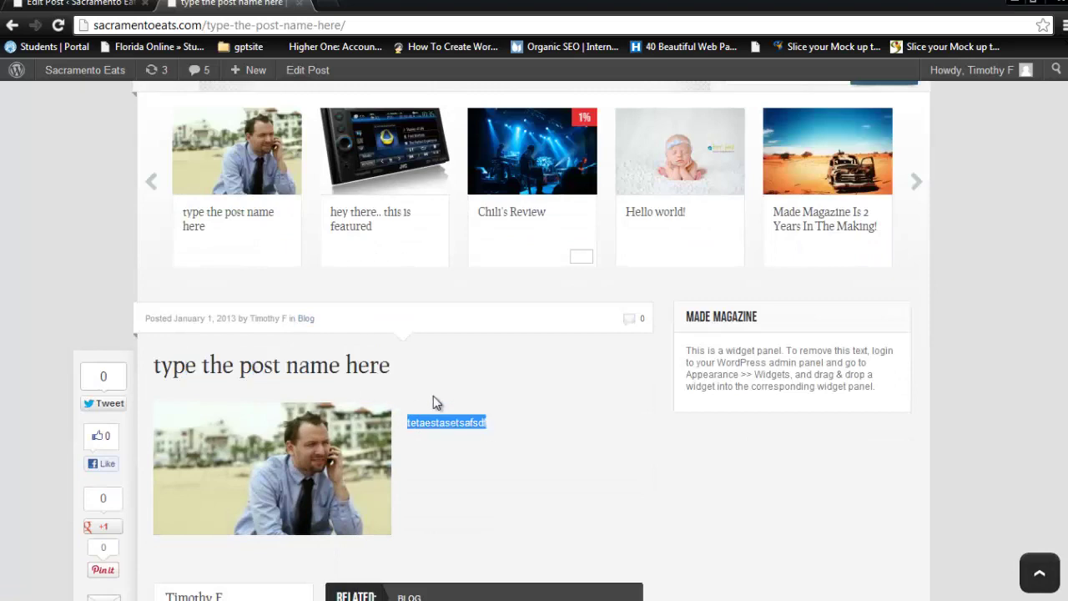
{"action": "scroll", "coordinate": [433, 403], "scroll_direction": "down", "scroll_amount": 4}
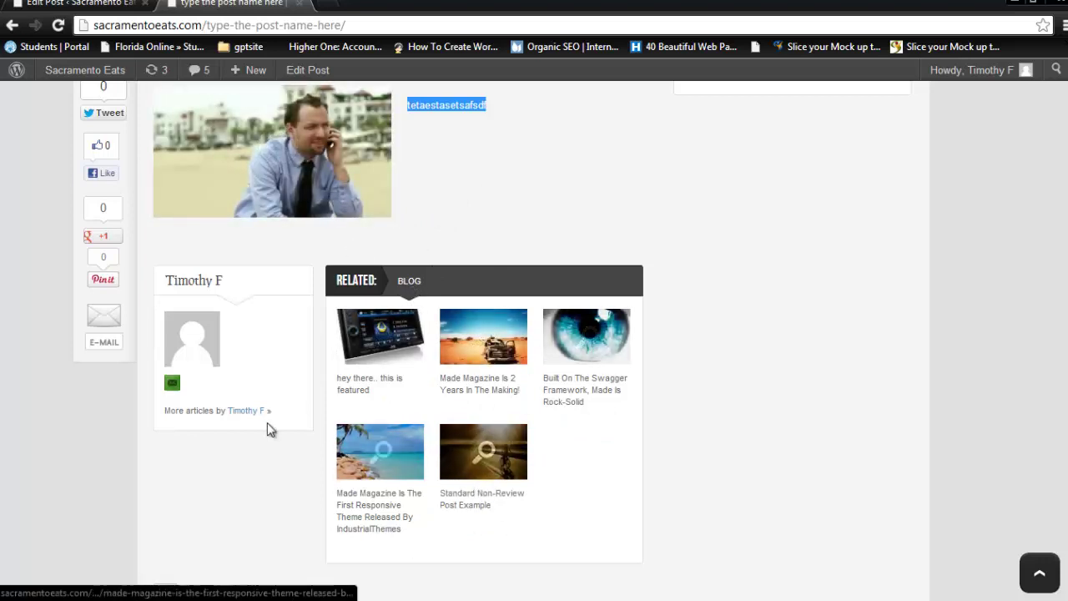
{"action": "scroll", "coordinate": [596, 389], "scroll_direction": "up", "scroll_amount": 3}
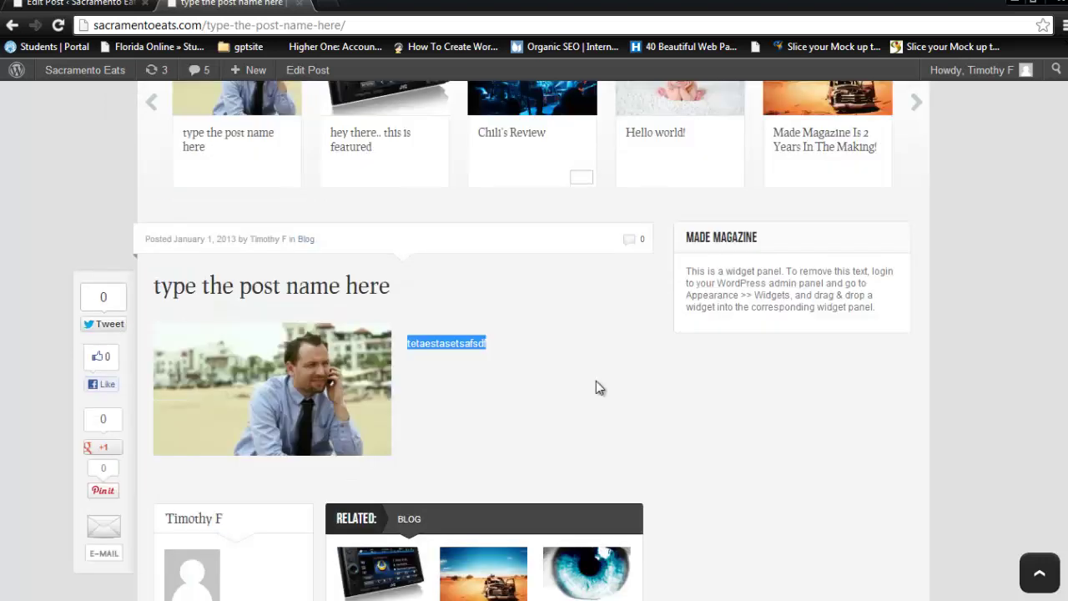
{"action": "scroll", "coordinate": [596, 382], "scroll_direction": "down", "scroll_amount": 2}
{"action": "scroll", "coordinate": [574, 375], "scroll_direction": "up", "scroll_amount": 6}
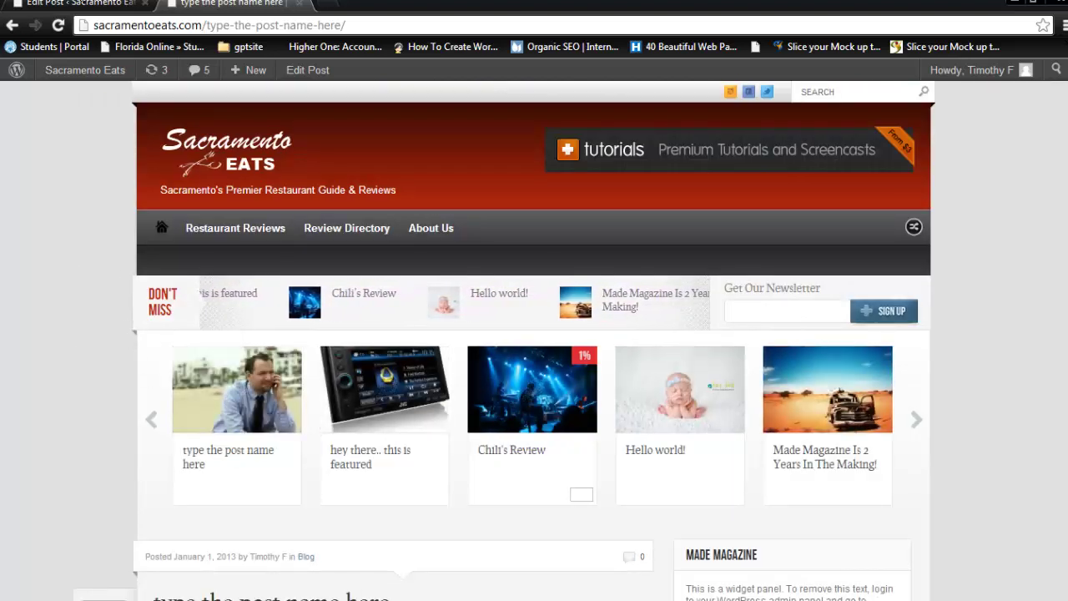
Change the post's category from Blog to Announcements and update the post.
{"action": "left_click", "coordinate": [76, 4]}
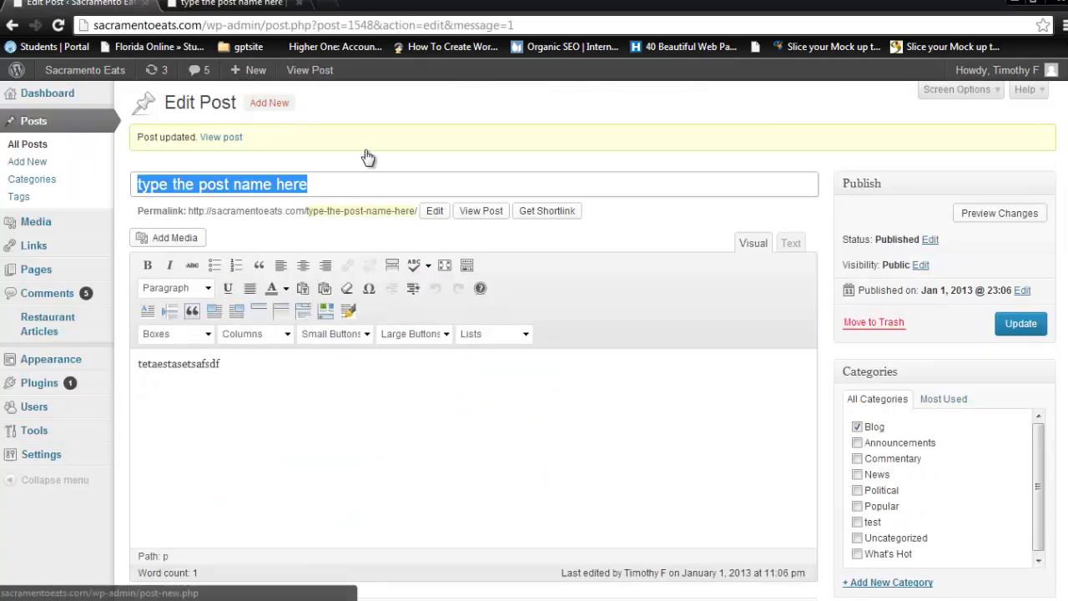
{"action": "left_click", "coordinate": [858, 426]}
{"action": "left_click", "coordinate": [857, 443]}
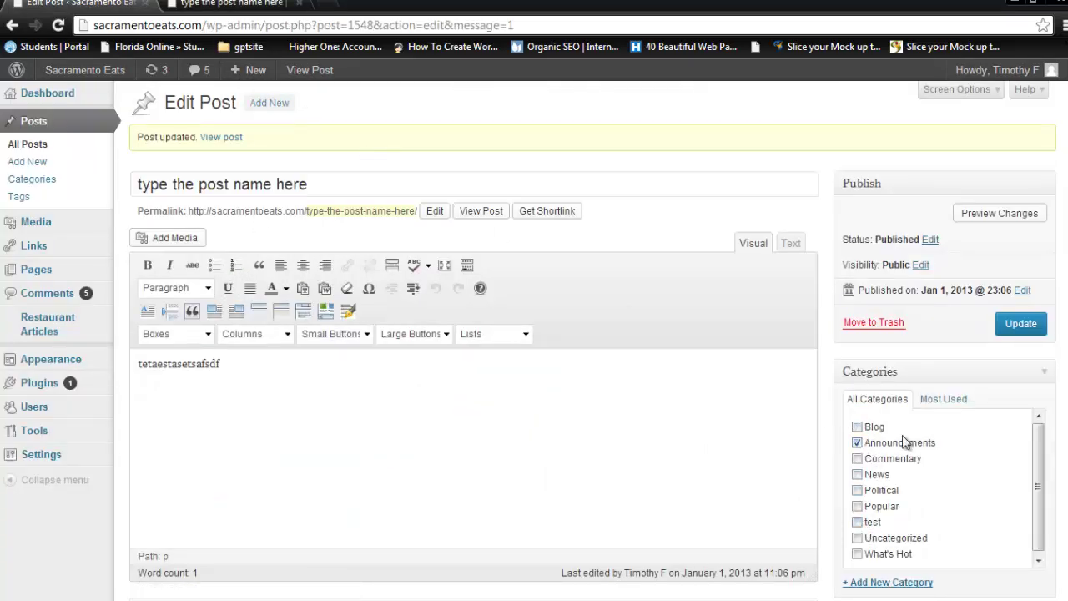
{"action": "left_click", "coordinate": [1018, 322]}
Reload the published post's page and check its category and slider entries.
{"action": "left_click", "coordinate": [213, 4]}
{"action": "left_click", "coordinate": [217, 27]}
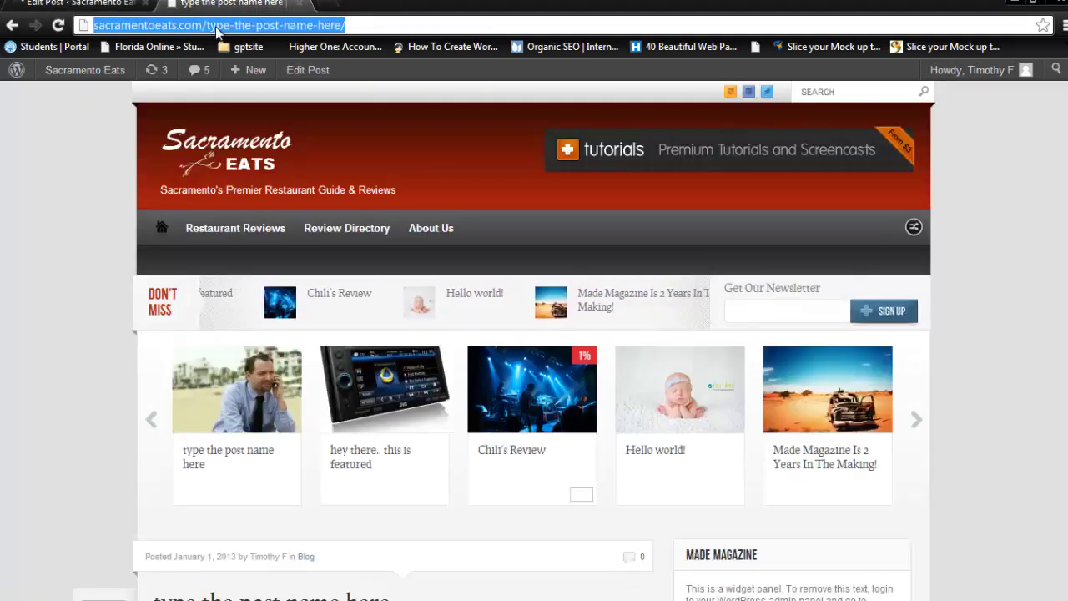
{"action": "key", "text": "Return"}
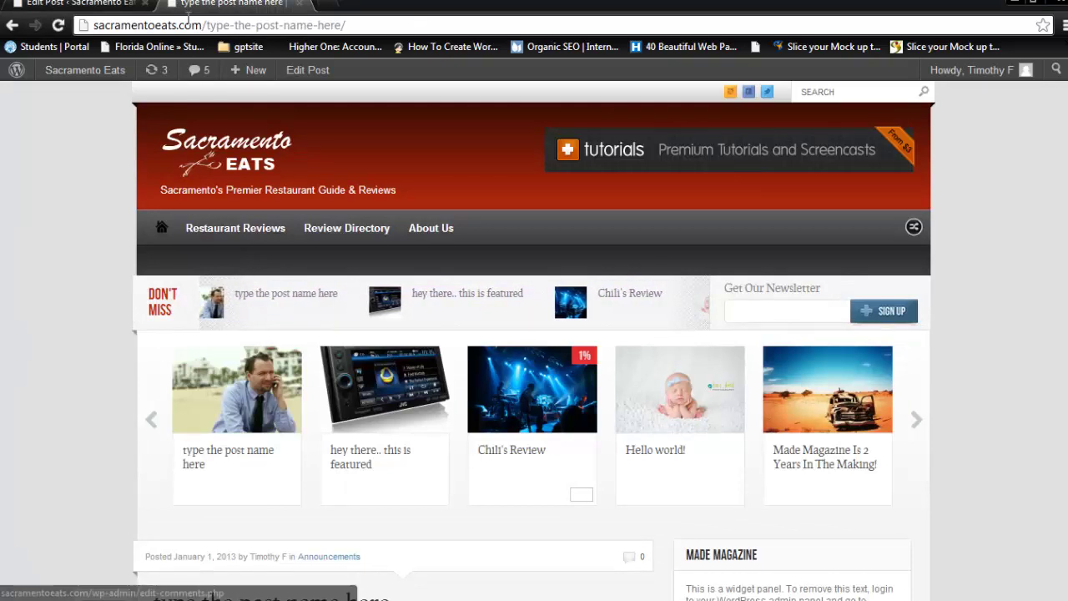
{"action": "left_click", "coordinate": [188, 23]}
{"action": "key", "text": "Return"}
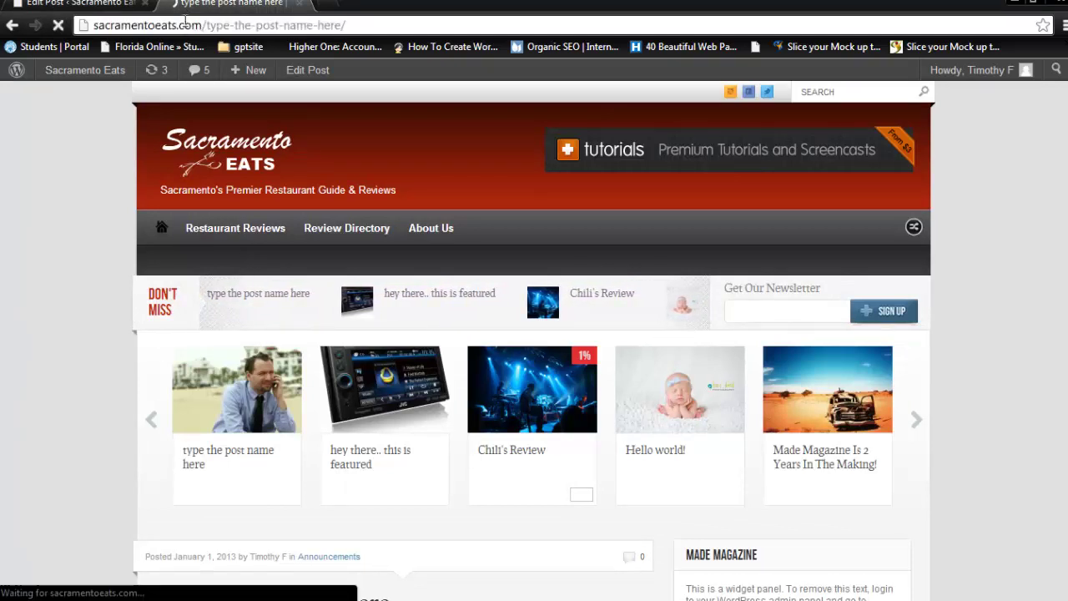
From the site's pages list, view the About Sacramento Eats page in a new tab and open the About Us page for editing.
{"action": "left_click", "coordinate": [80, 3]}
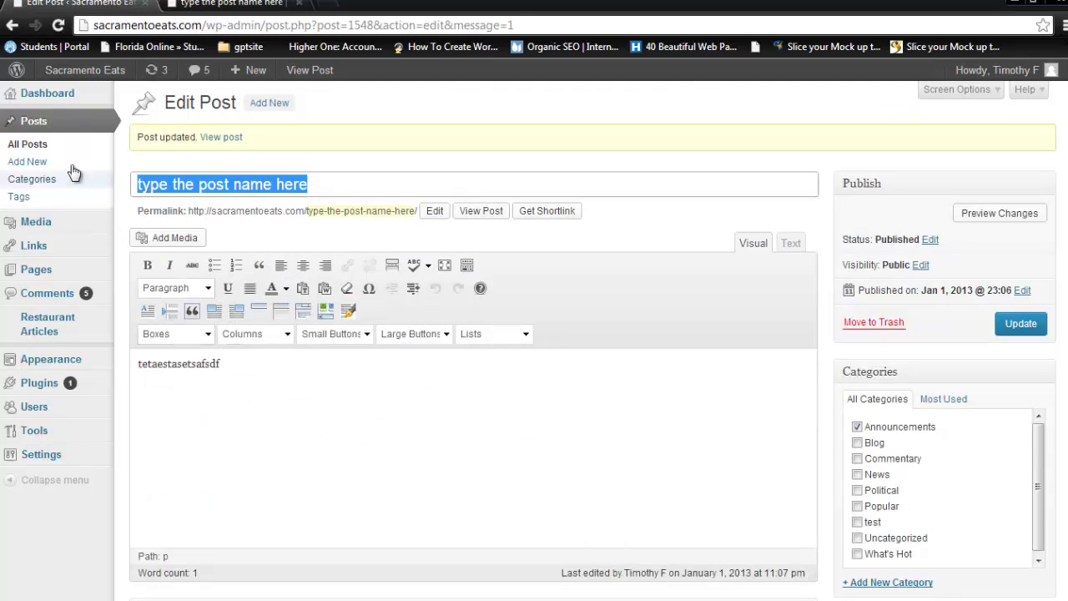
{"action": "left_click", "coordinate": [40, 270]}
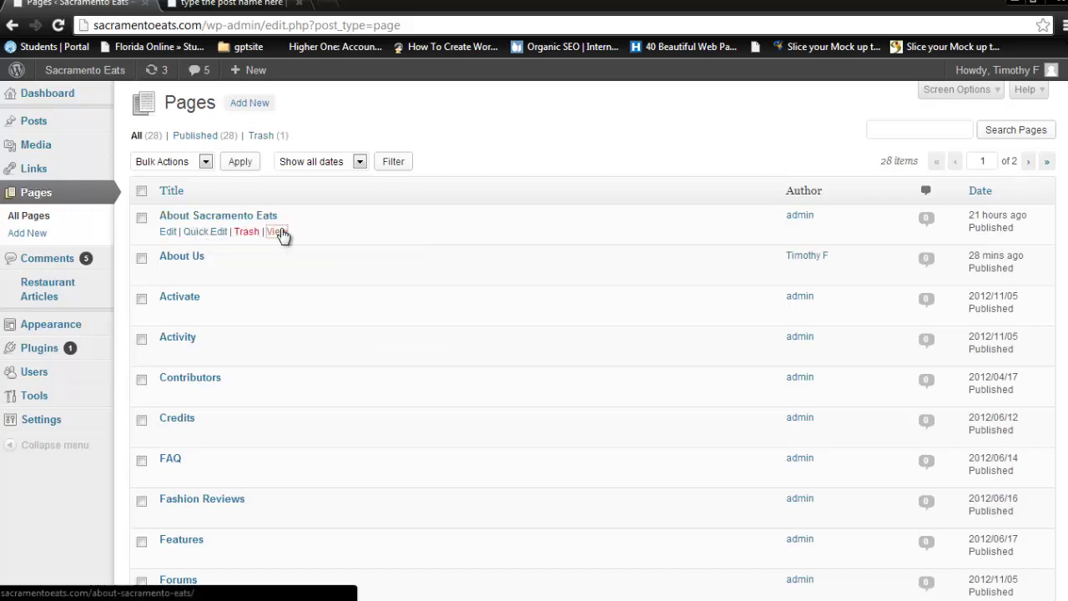
{"action": "right_click", "coordinate": [280, 231]}
{"action": "left_click", "coordinate": [313, 237]}
{"action": "left_click", "coordinate": [232, 3]}
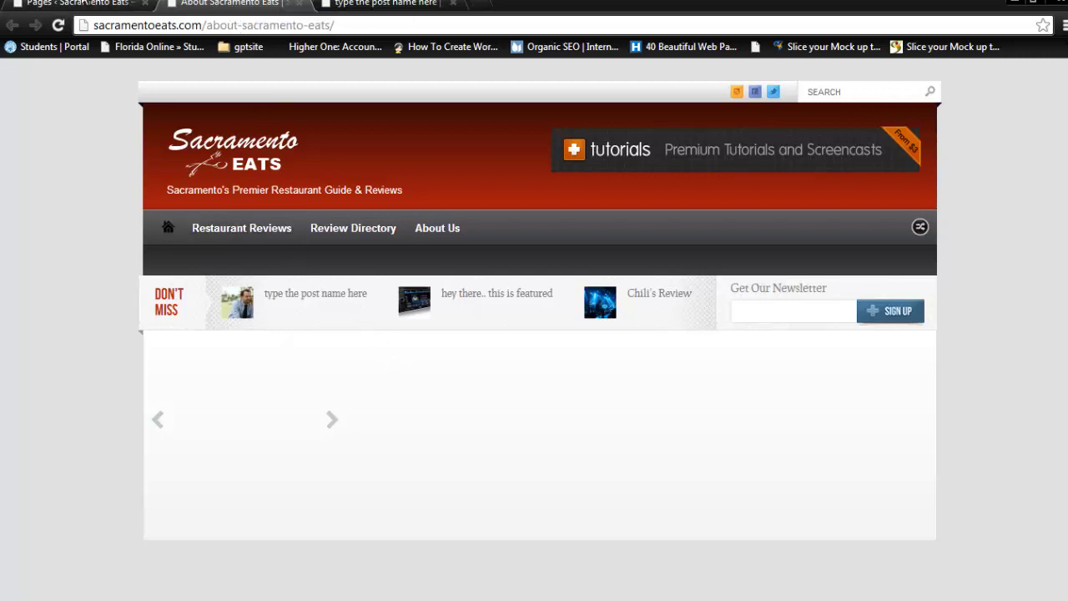
{"action": "left_click", "coordinate": [84, 3]}
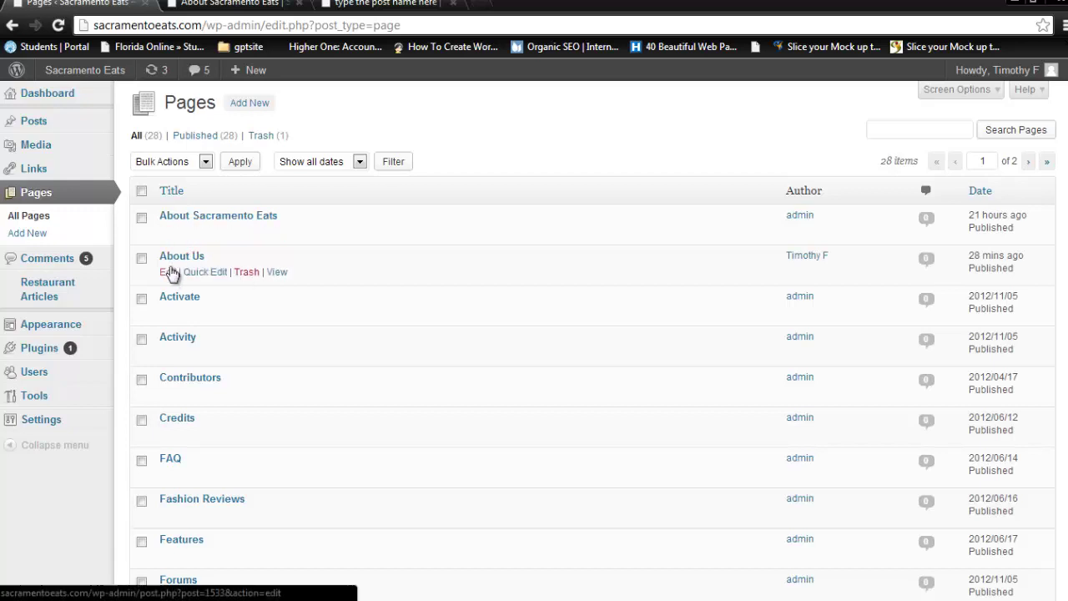
{"action": "left_click", "coordinate": [167, 273]}
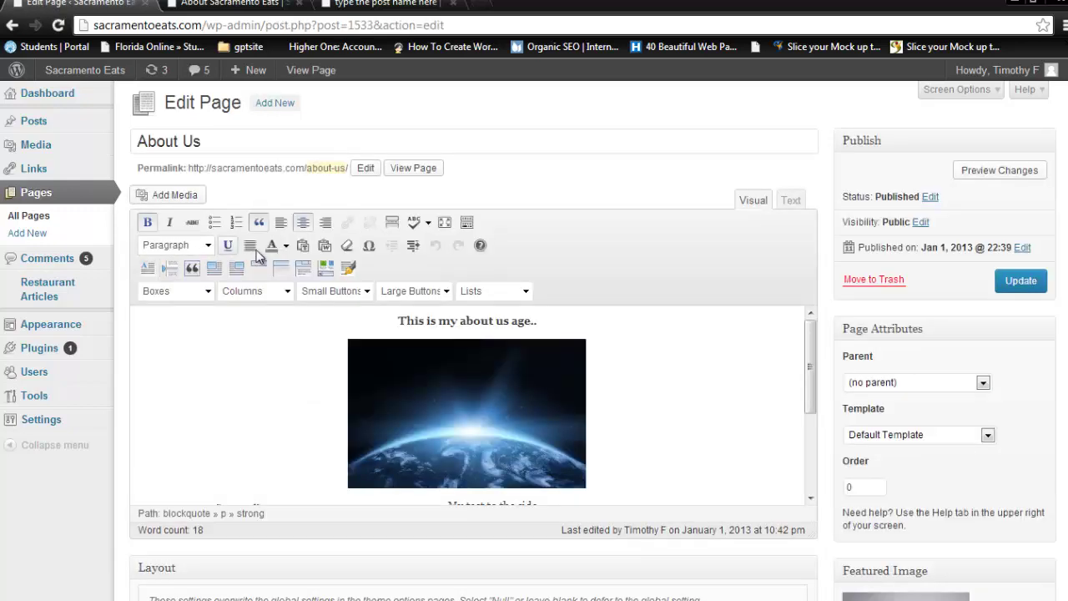
Look over the media library and file upload options for the About Us page's image without inserting anything.
{"action": "left_click", "coordinate": [455, 382]}
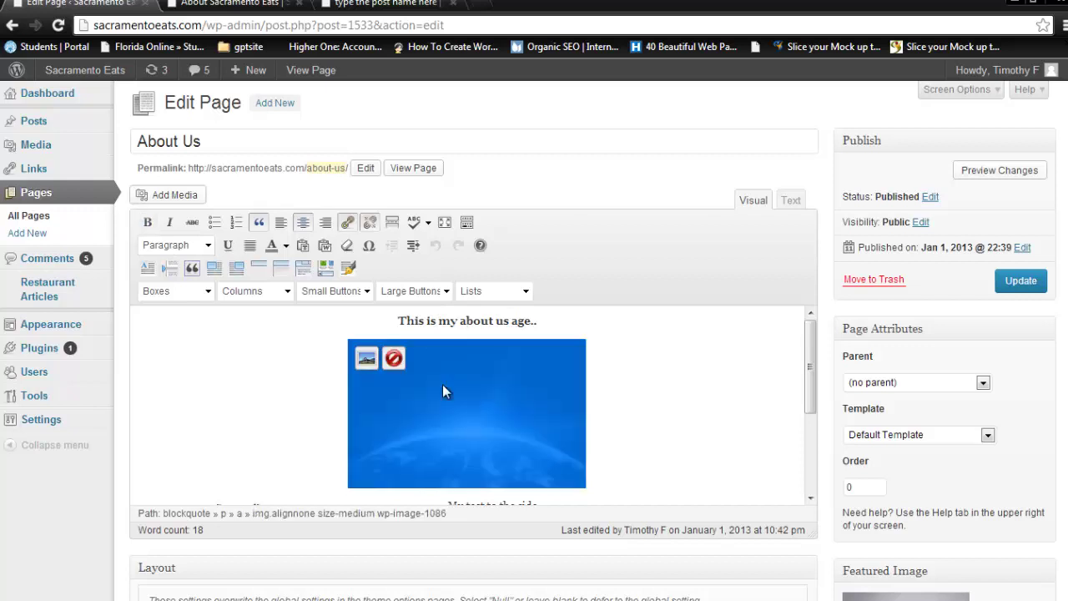
{"action": "left_click", "coordinate": [158, 200]}
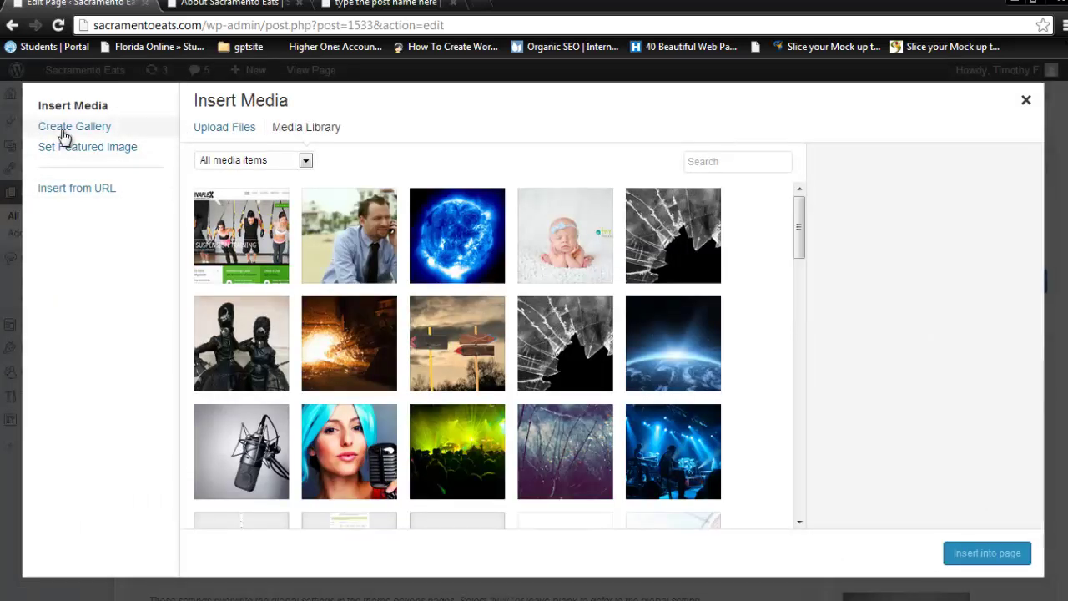
{"action": "left_click", "coordinate": [223, 130]}
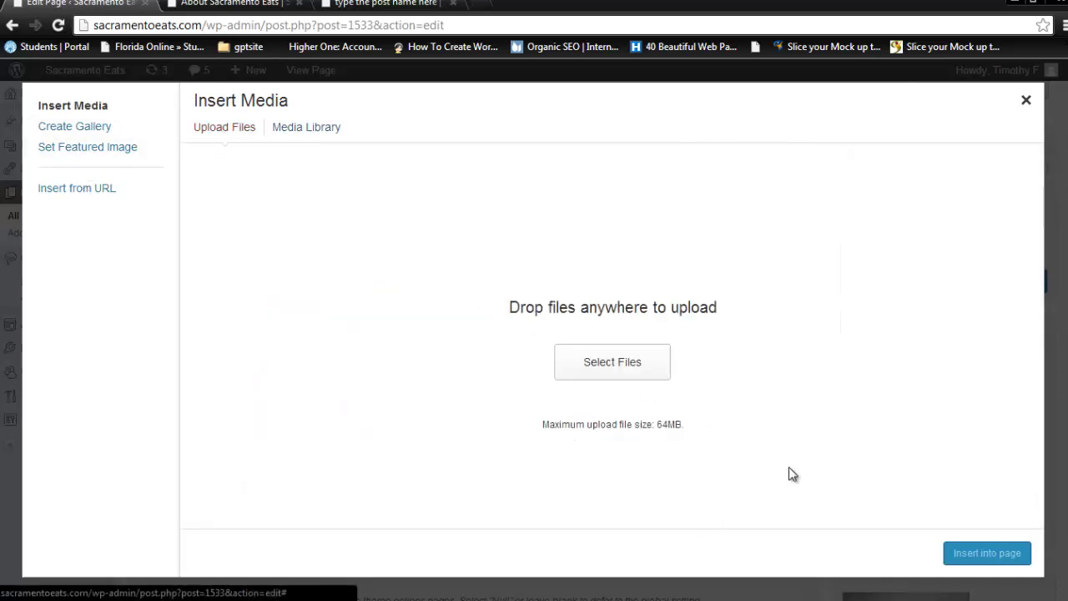
{"action": "left_click", "coordinate": [1025, 102]}
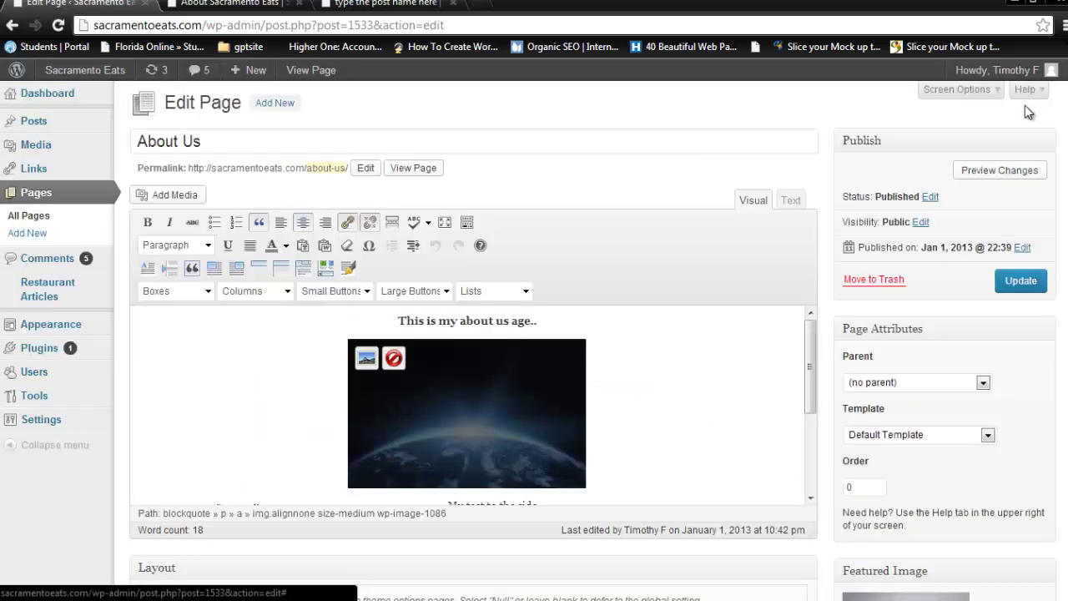
Replace the Earth image in the About Us page with the Carnival mask of Venice picture from the media library.
{"action": "left_click", "coordinate": [465, 404]}
{"action": "left_click", "coordinate": [173, 195]}
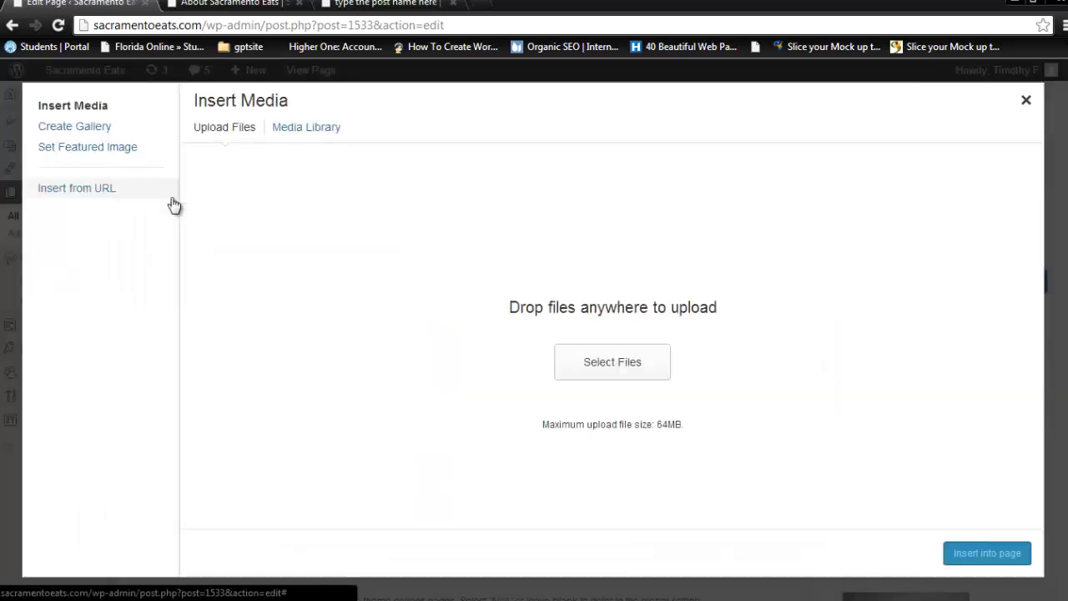
{"action": "left_click", "coordinate": [298, 130]}
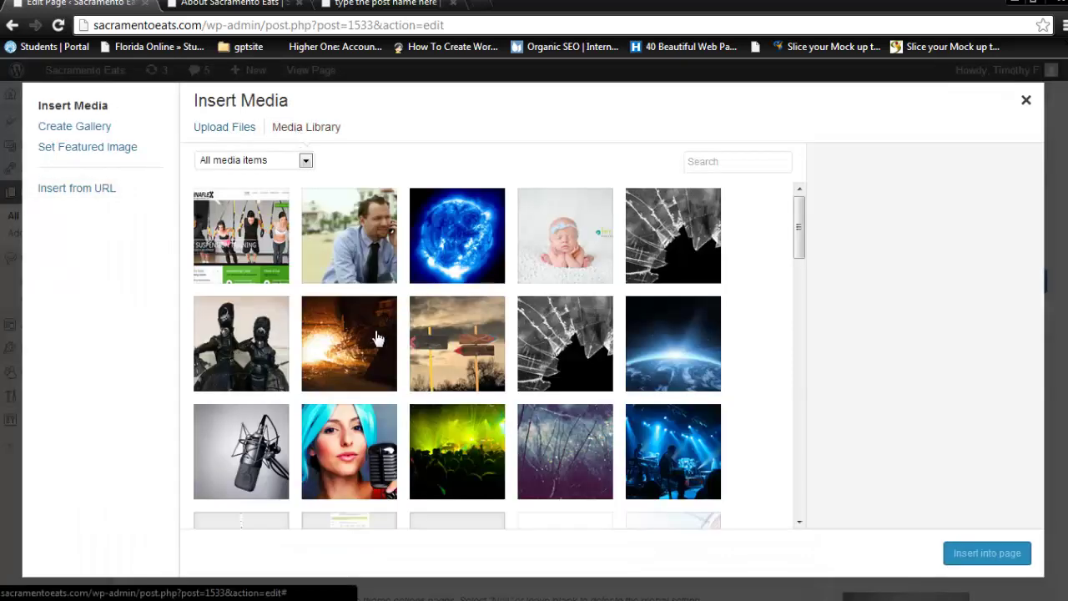
{"action": "left_click", "coordinate": [259, 365]}
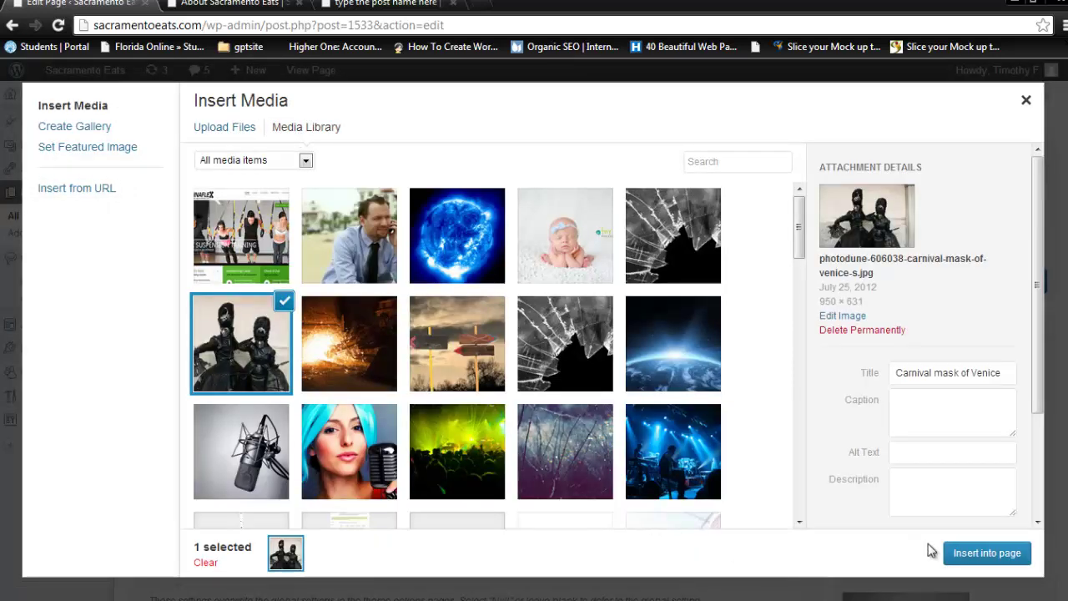
{"action": "left_click", "coordinate": [1008, 558]}
Resize the inserted Carnival mask image to 60% and apply the image change.
{"action": "scroll", "coordinate": [475, 374], "scroll_direction": "down", "scroll_amount": 5}
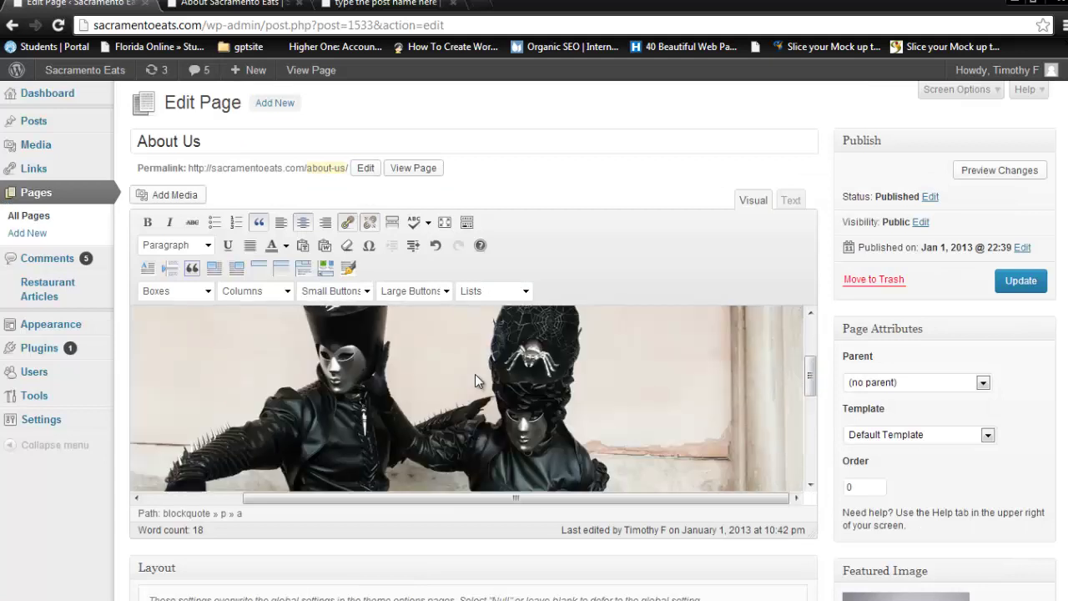
{"action": "left_click", "coordinate": [432, 367]}
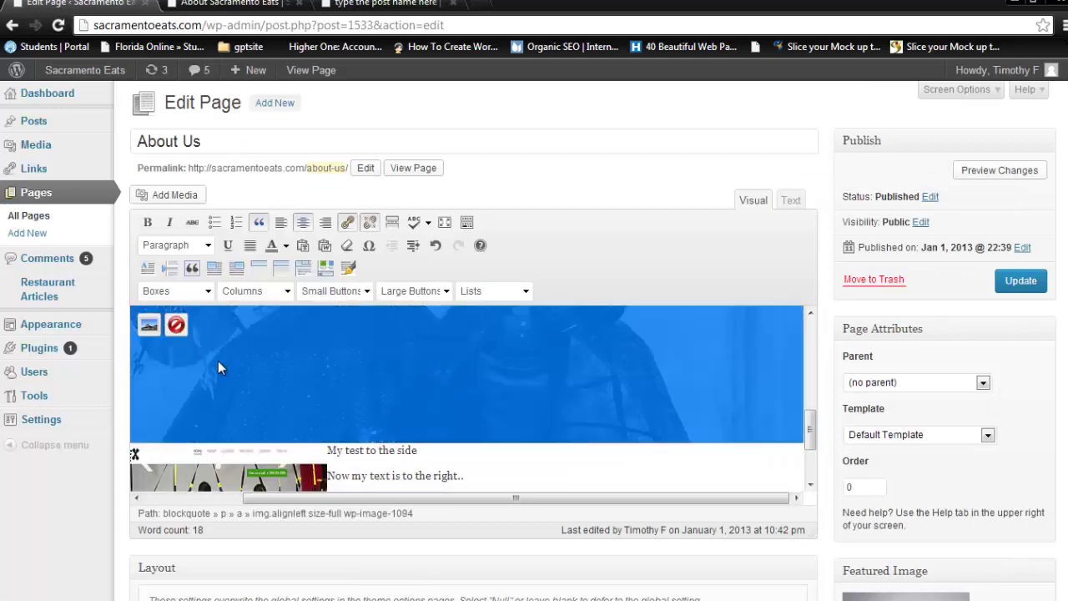
{"action": "left_click", "coordinate": [149, 325]}
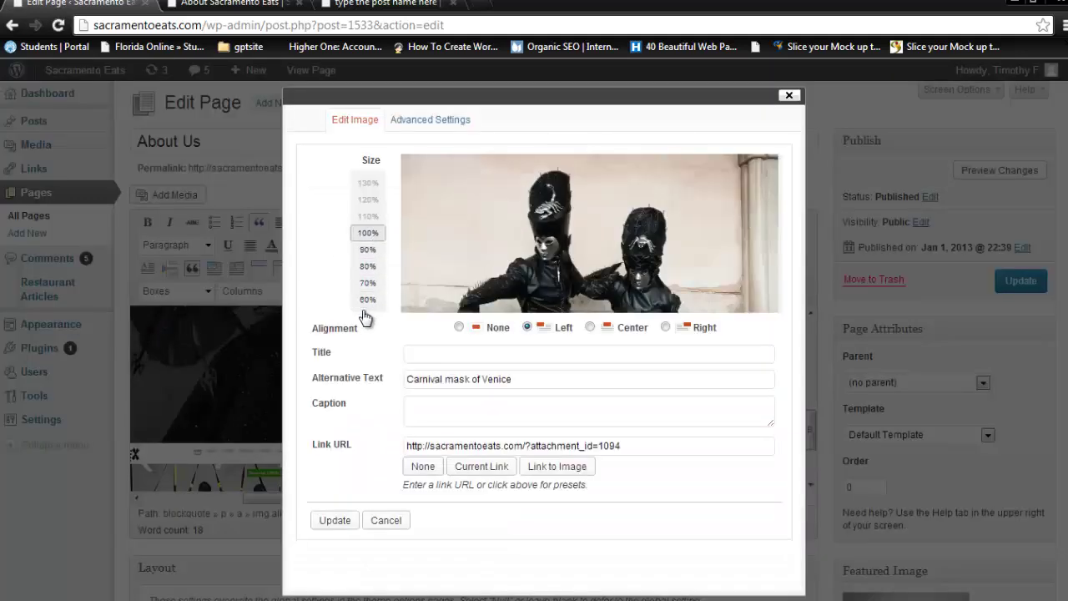
{"action": "left_click", "coordinate": [367, 301]}
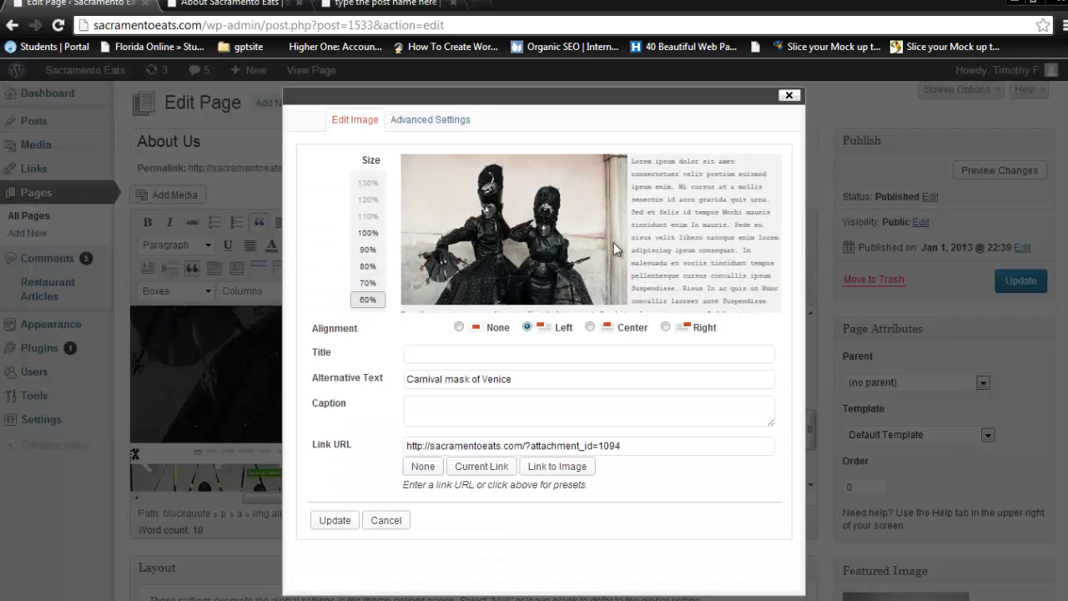
{"action": "left_click", "coordinate": [334, 519]}
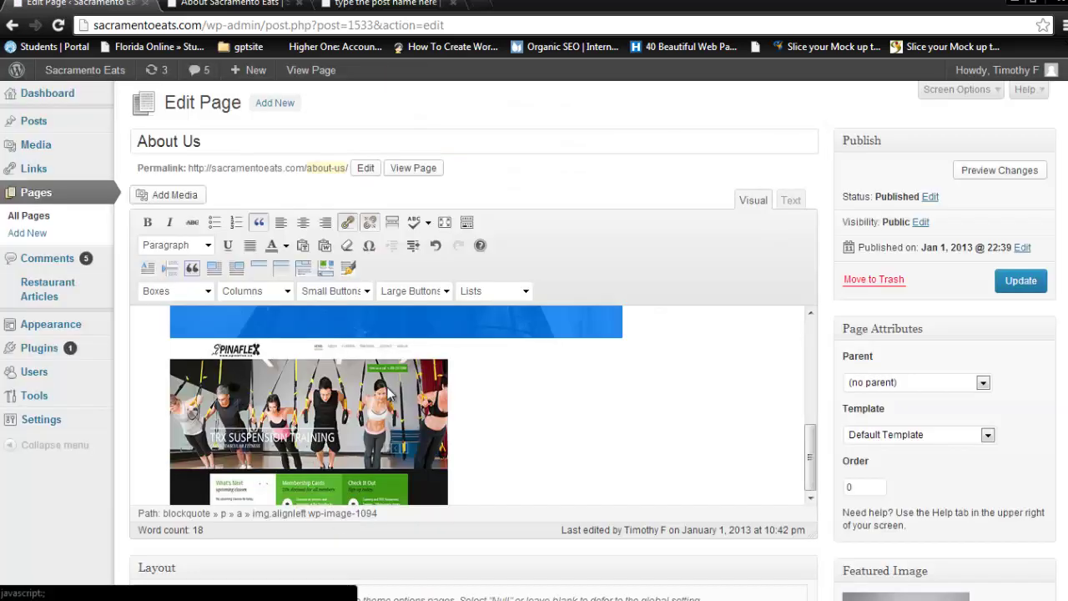
Review the resized image beside the About Us text, the rest of the content and the page's Layout settings.
{"action": "scroll", "coordinate": [387, 378], "scroll_direction": "up", "scroll_amount": 4}
{"action": "left_click", "coordinate": [714, 417]}
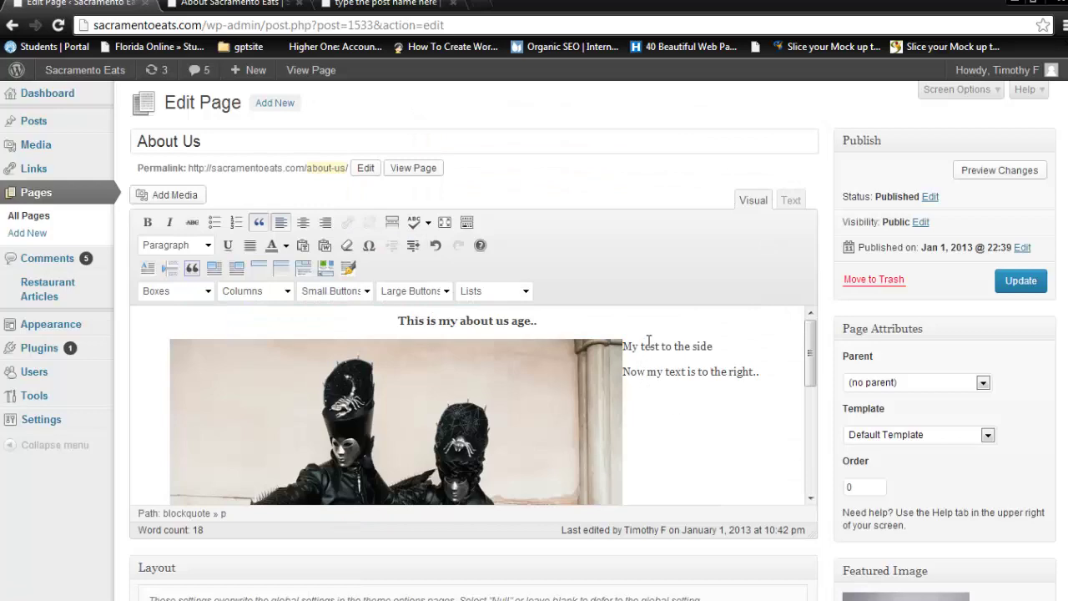
{"action": "scroll", "coordinate": [564, 417], "scroll_direction": "down", "scroll_amount": 3}
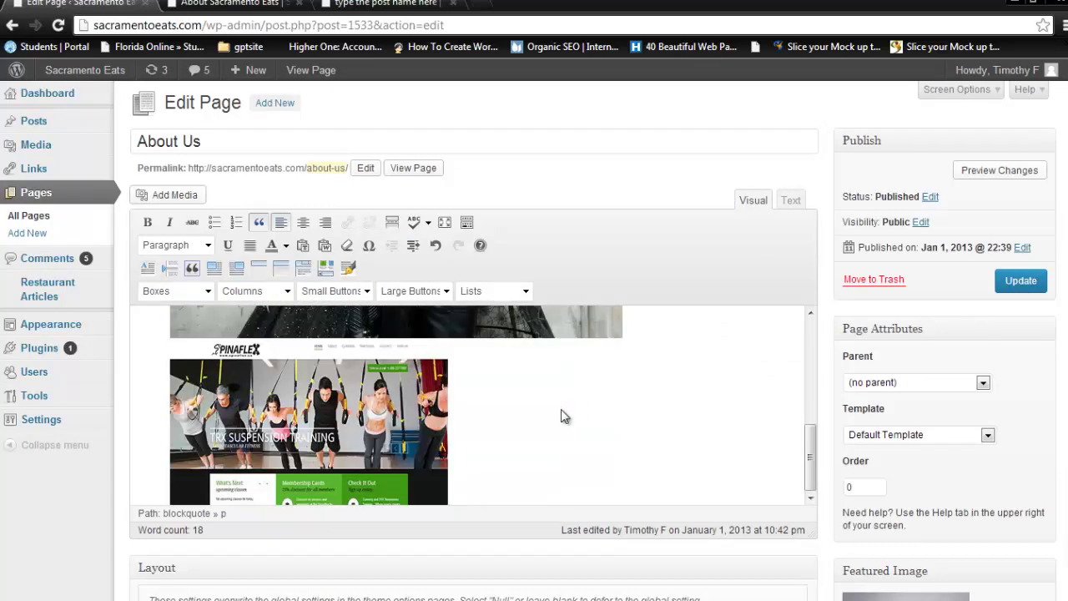
{"action": "scroll", "coordinate": [565, 417], "scroll_direction": "up", "scroll_amount": 2}
{"action": "left_click", "coordinate": [425, 409]}
{"action": "scroll", "coordinate": [425, 409], "scroll_direction": "down", "scroll_amount": 8}
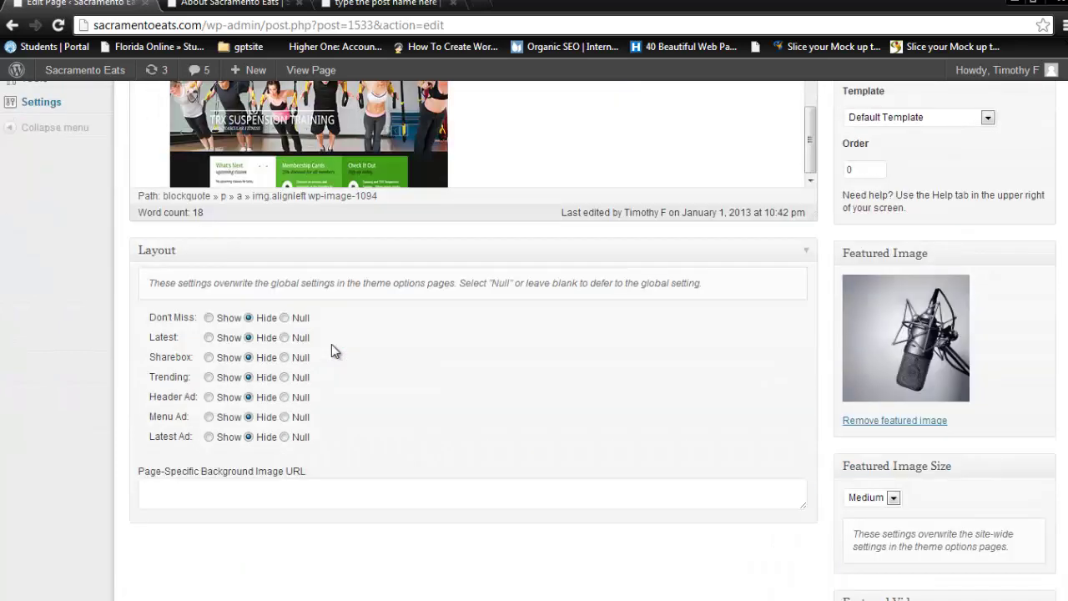
{"action": "scroll", "coordinate": [331, 344], "scroll_direction": "up", "scroll_amount": 6}
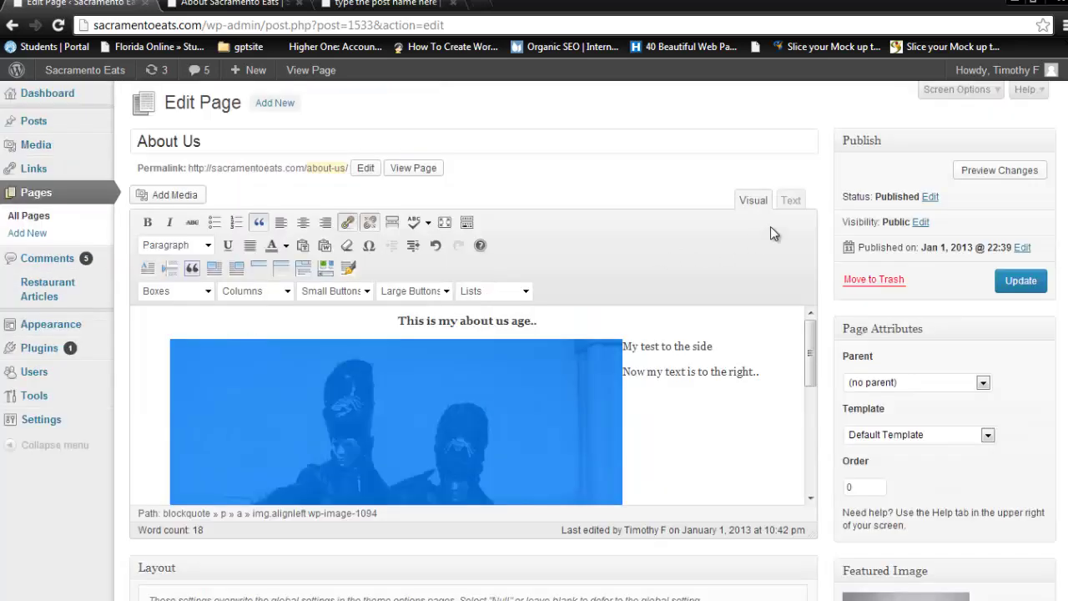
Examine the About Us page's Layout, Page Attributes, Featured Image, Featured Image Size and Featured Video settings.
{"action": "scroll", "coordinate": [889, 305], "scroll_direction": "down", "scroll_amount": 7}
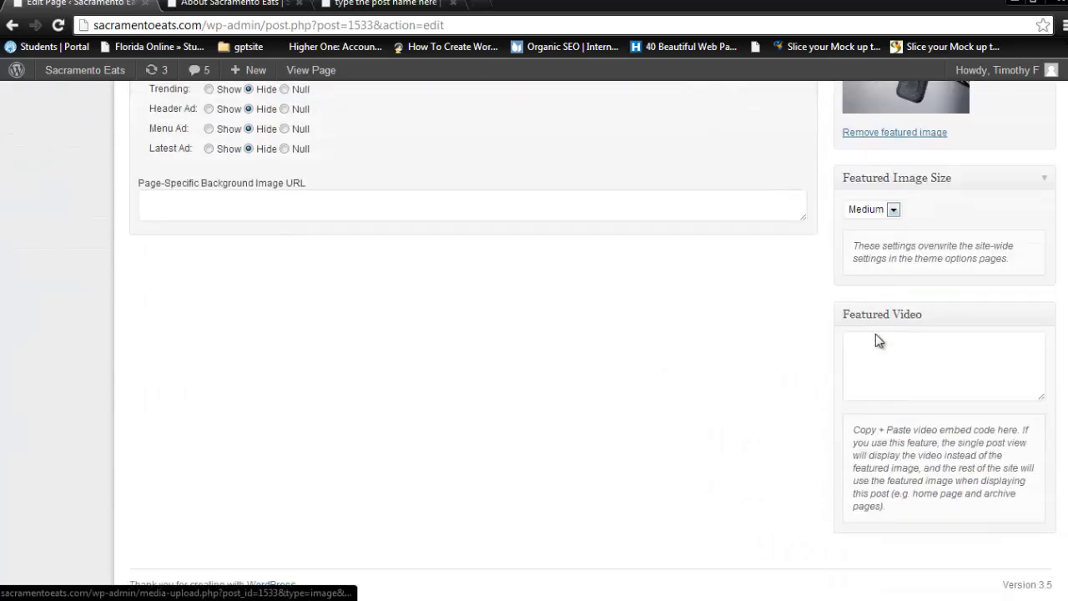
{"action": "scroll", "coordinate": [877, 335], "scroll_direction": "up", "scroll_amount": 3}
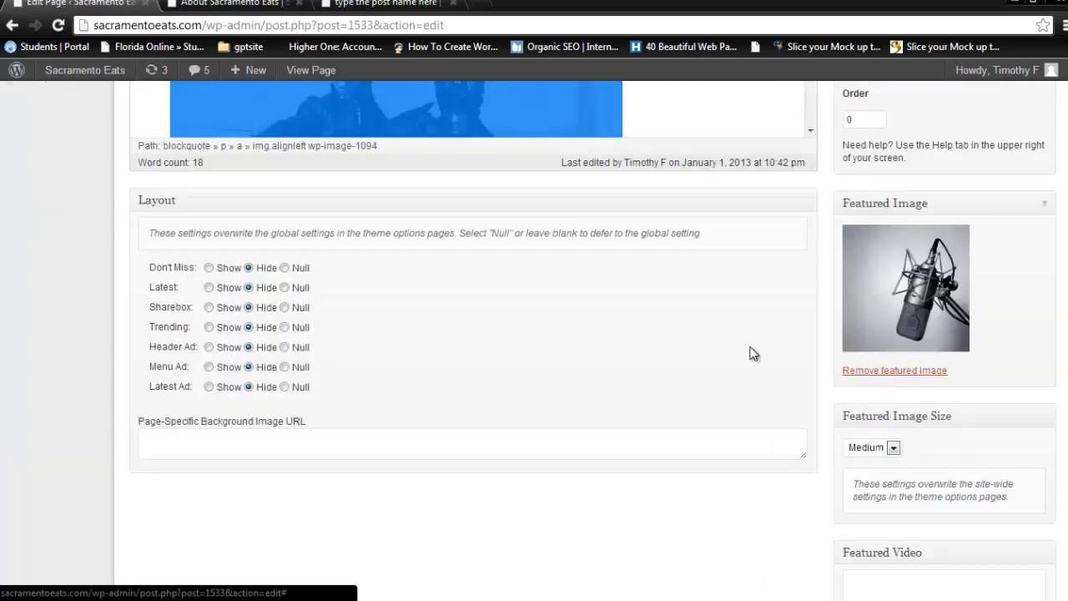
{"action": "scroll", "coordinate": [535, 348], "scroll_direction": "up", "scroll_amount": 3}
{"action": "scroll", "coordinate": [153, 286], "scroll_direction": "down", "scroll_amount": 6}
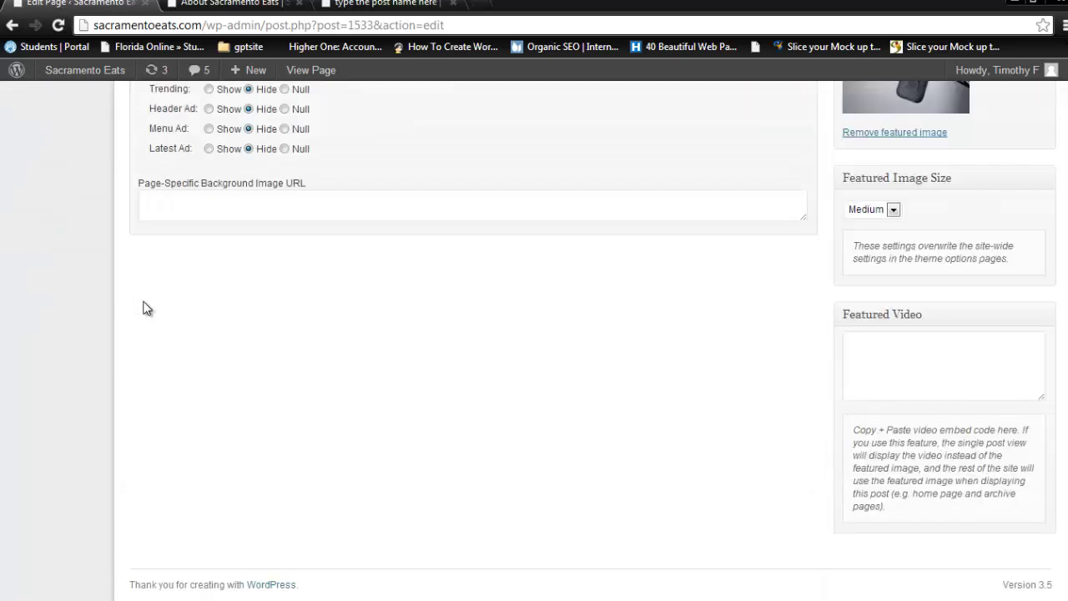
{"action": "scroll", "coordinate": [147, 310], "scroll_direction": "up", "scroll_amount": 6}
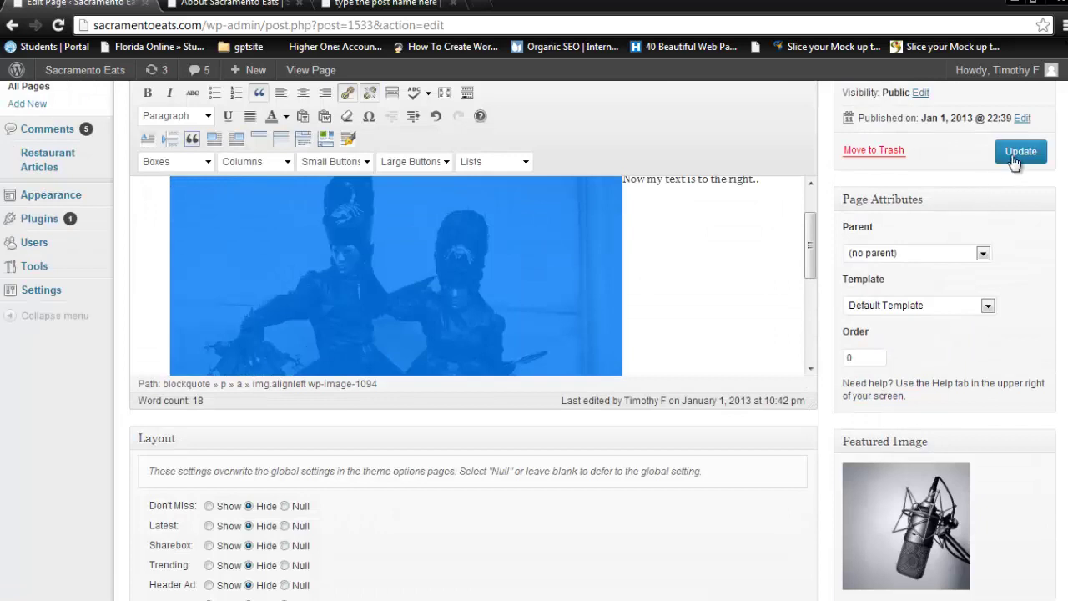
{"action": "scroll", "coordinate": [552, 256], "scroll_direction": "up", "scroll_amount": 2}
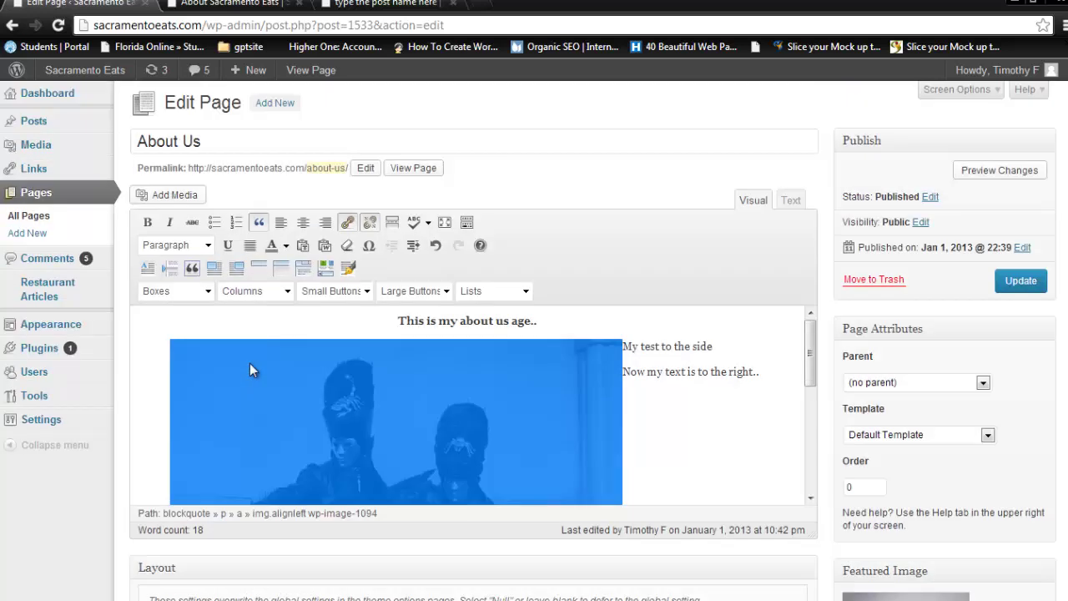
Leave the About Us page without updating it and start a new page titled "sdafdsf" with the body text "sadfdasf".
{"action": "left_click", "coordinate": [35, 194]}
{"action": "left_click", "coordinate": [528, 338]}
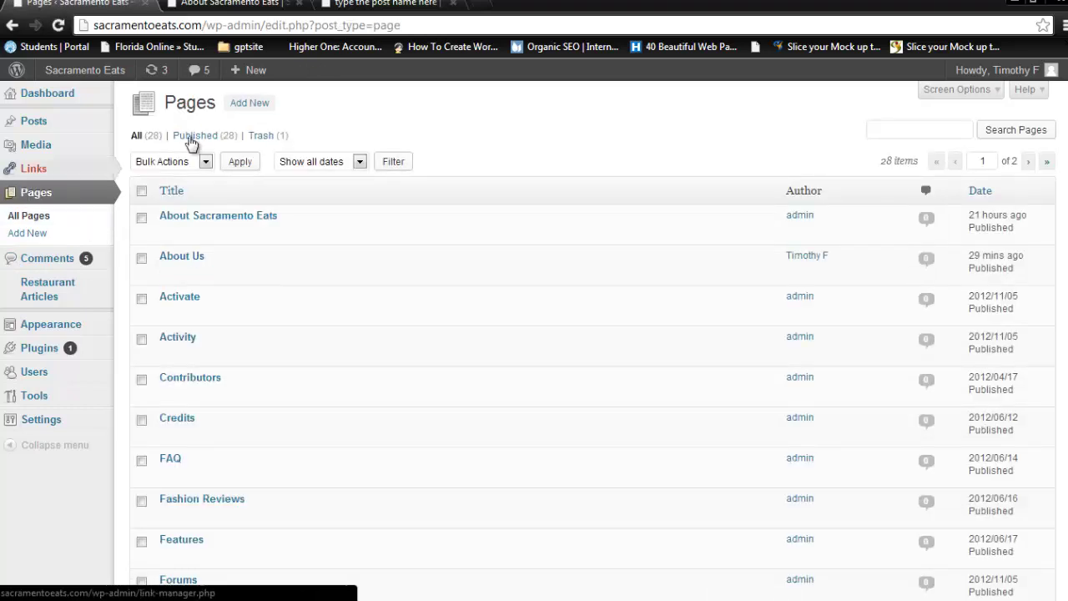
{"action": "left_click", "coordinate": [246, 105]}
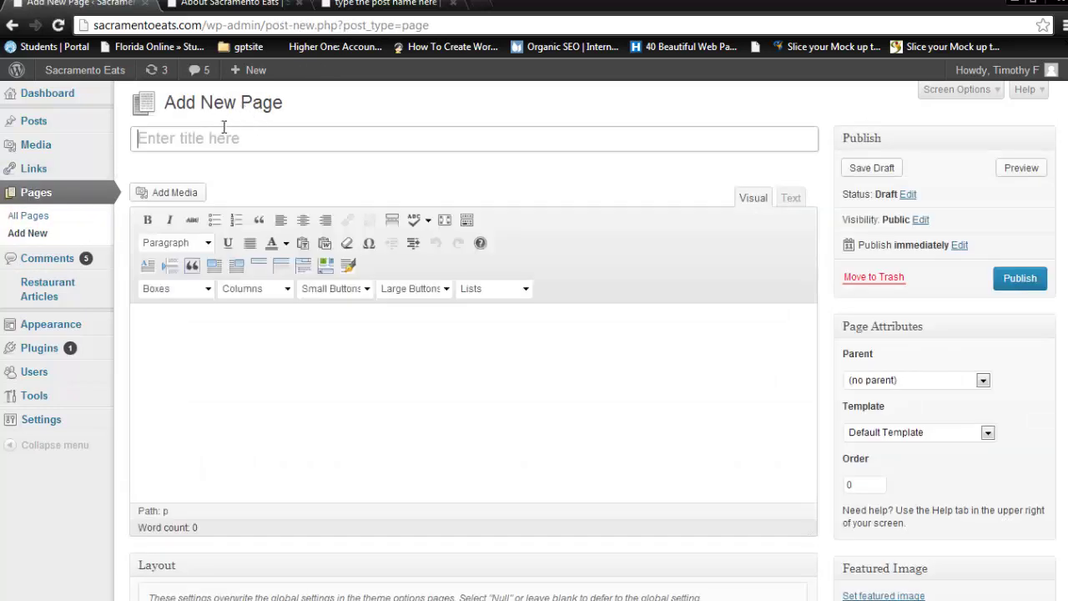
{"action": "left_click", "coordinate": [210, 352]}
{"action": "type", "text": "sadfdasf"}
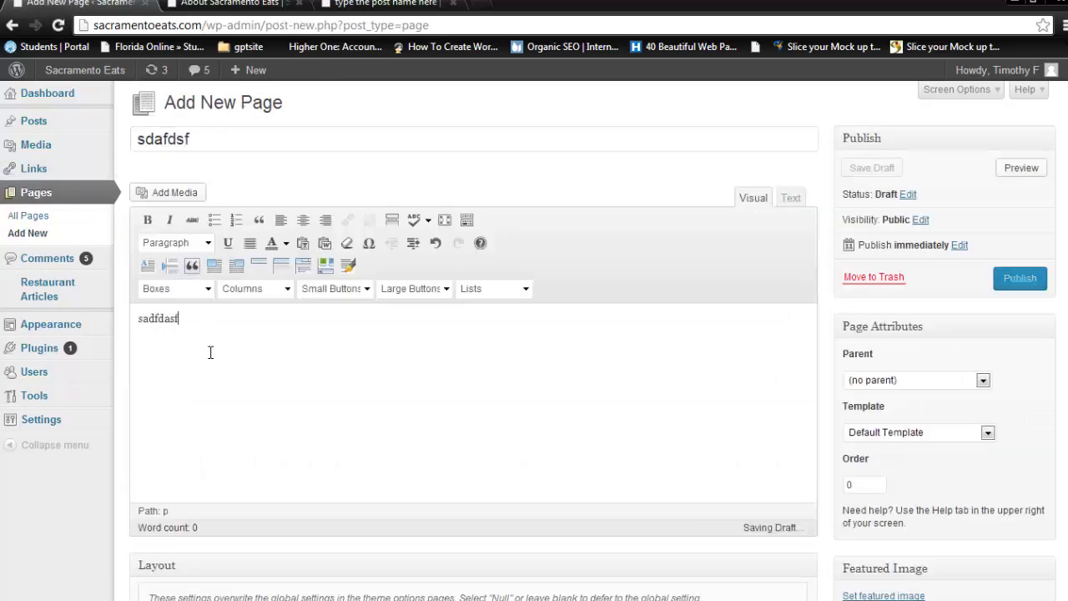
Leave the new page without publishing it, discarding unsaved changes, and open the site's theme management page.
{"action": "mouse_move", "coordinate": [47, 325]}
{"action": "left_click", "coordinate": [181, 328]}
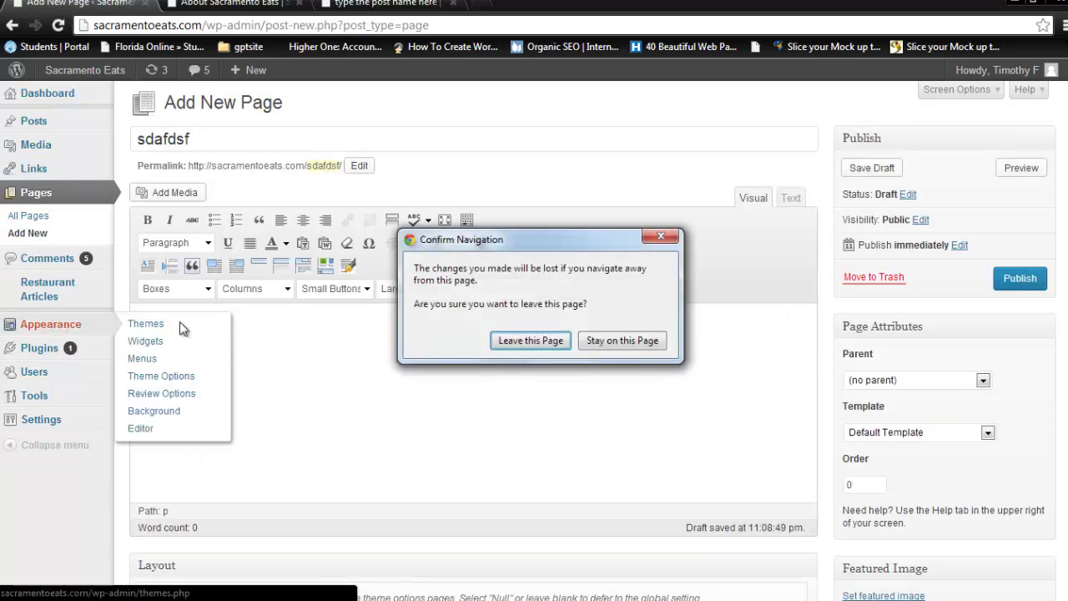
{"action": "left_click", "coordinate": [530, 341]}
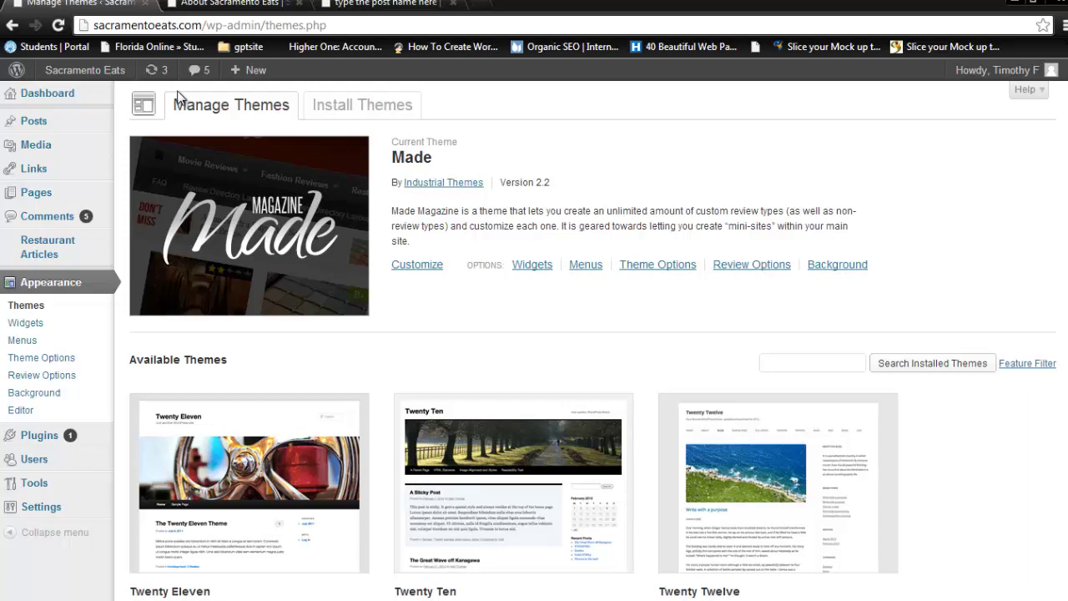
Look over the site's comments list and return to the theme management page.
{"action": "mouse_move", "coordinate": [33, 147]}
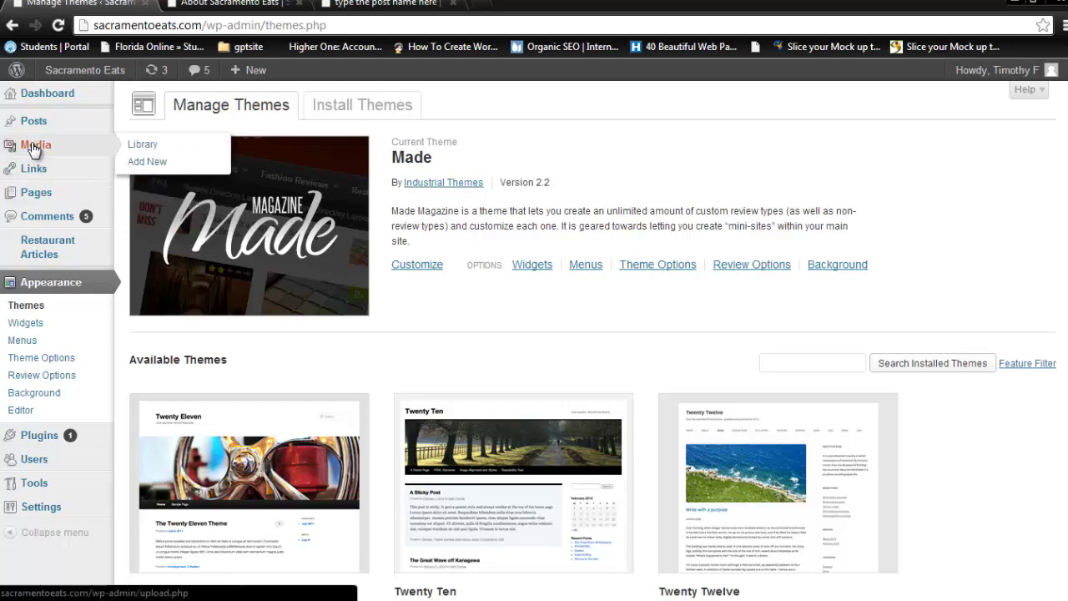
{"action": "left_click", "coordinate": [48, 217]}
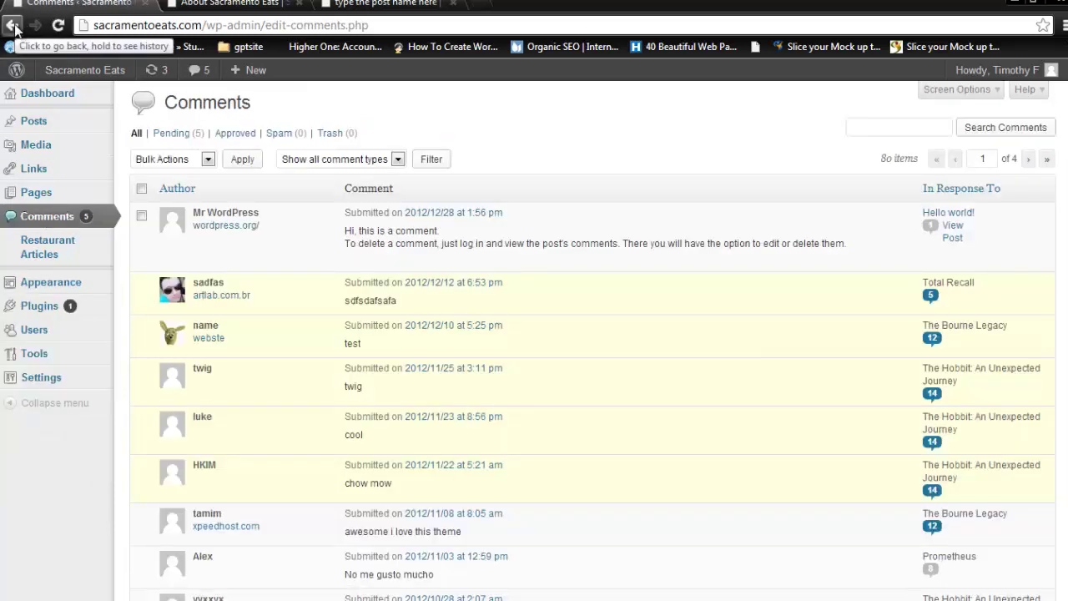
{"action": "left_click", "coordinate": [12, 26]}
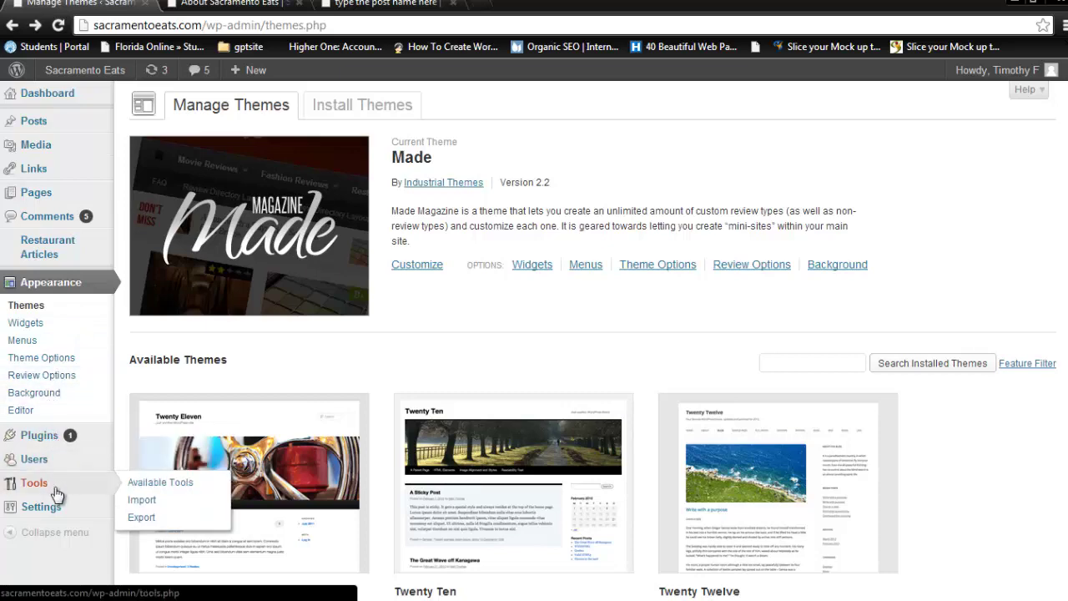
{"action": "mouse_move", "coordinate": [48, 512]}
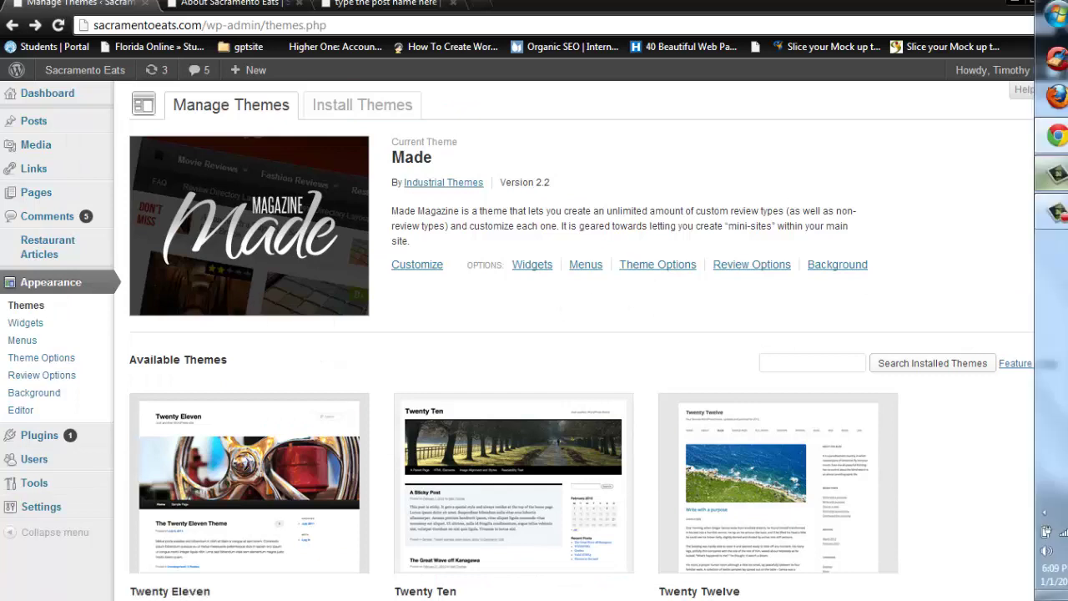
{"action": "mouse_move", "coordinate": [1064, 198]}
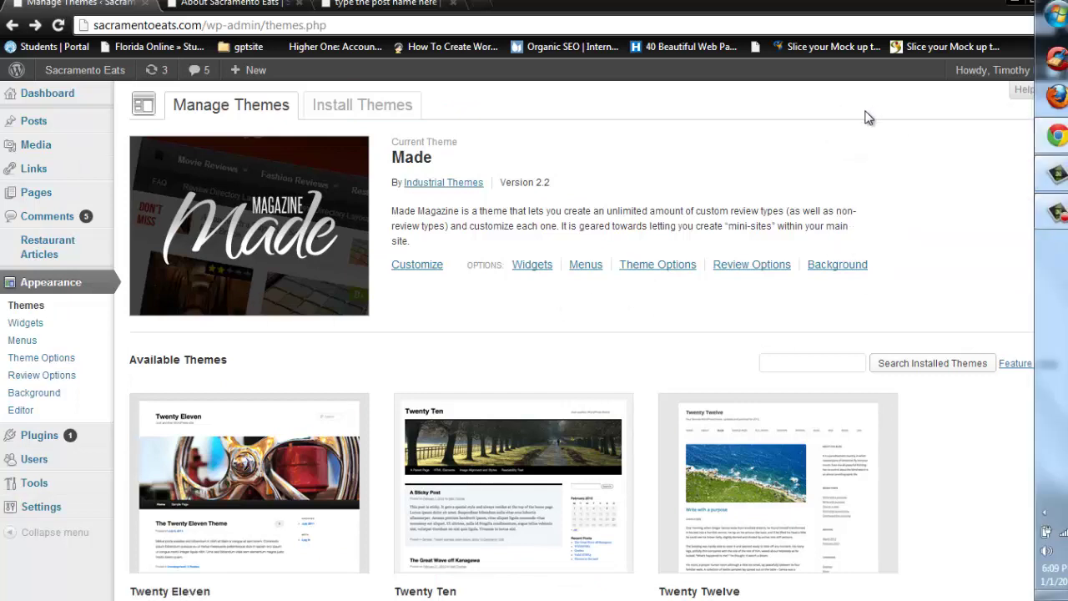